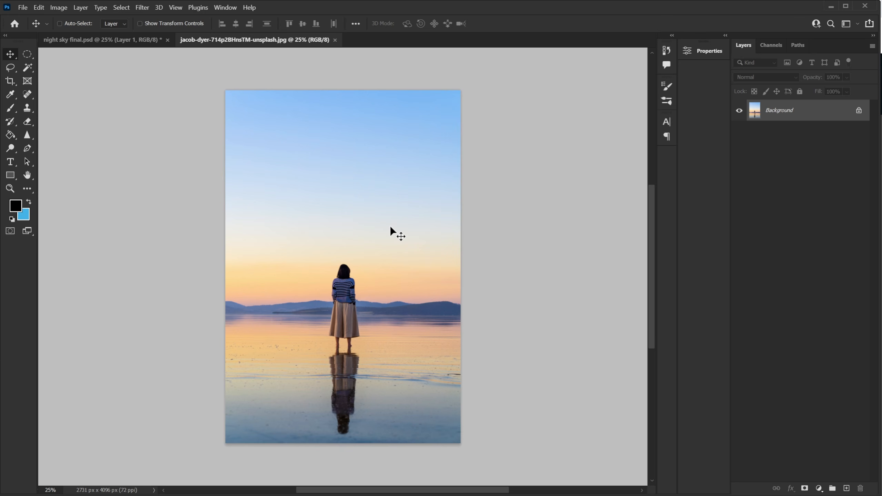
# Expand the canvas at the top and both sides with a Content-Aware crop, then trim the left edge slightly.
pyautogui.click(11, 82)
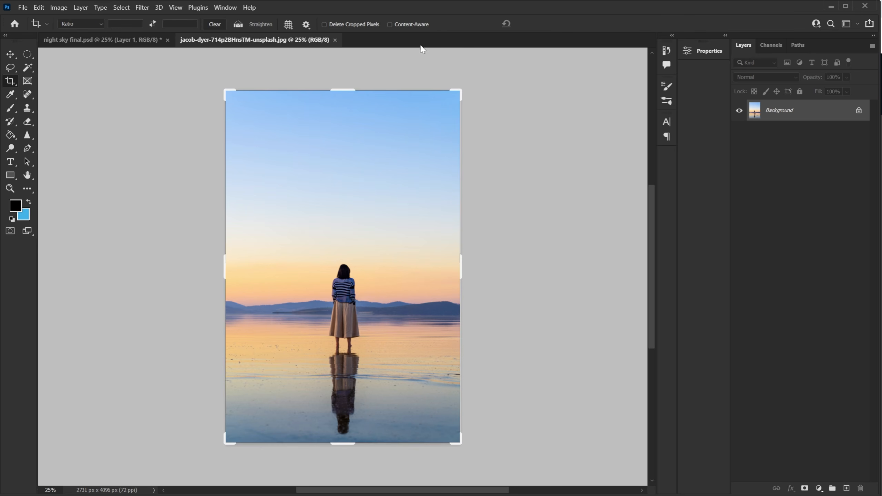
pyautogui.click(389, 25)
pyautogui.moveTo(340, 91); pyautogui.dragTo(342, 82)
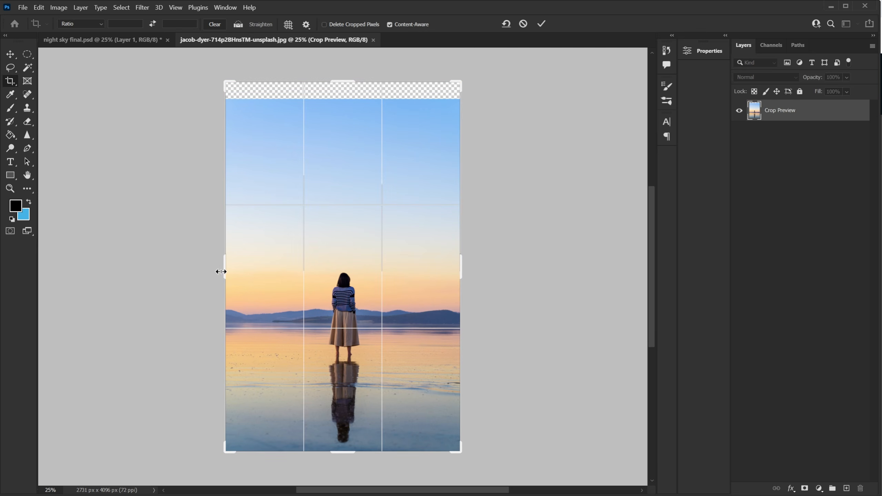
pyautogui.moveTo(222, 272); pyautogui.dragTo(218, 268)
pyautogui.moveTo(469, 276); pyautogui.dragTo(470, 275)
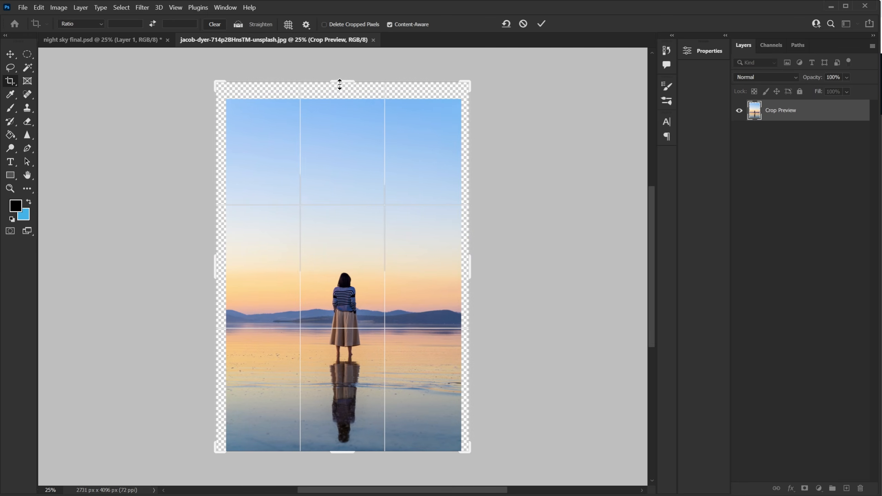
pyautogui.moveTo(215, 267); pyautogui.dragTo(213, 268)
pyautogui.moveTo(469, 275); pyautogui.dragTo(477, 274)
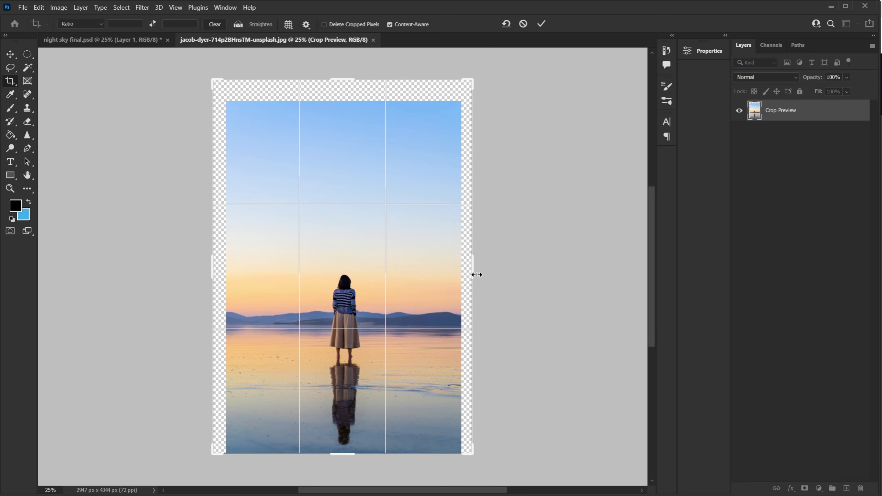
pyautogui.press('Return')
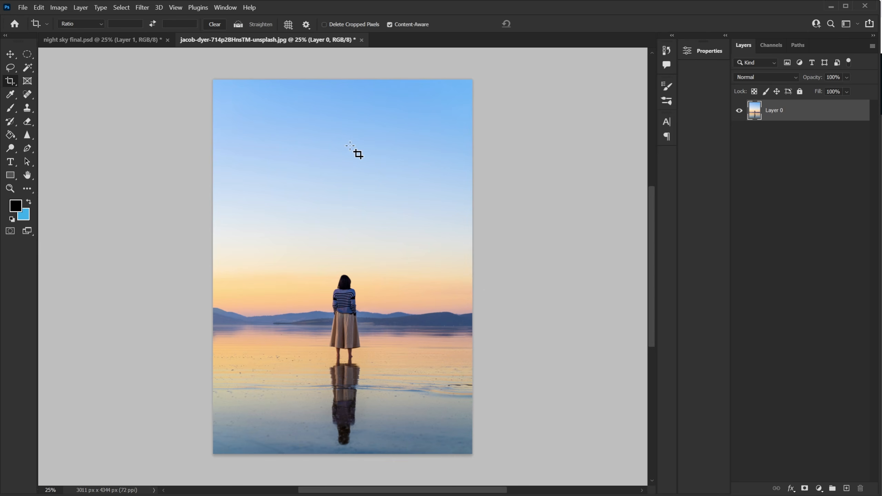
pyautogui.moveTo(215, 263); pyautogui.dragTo(217, 264)
pyautogui.press('Return')
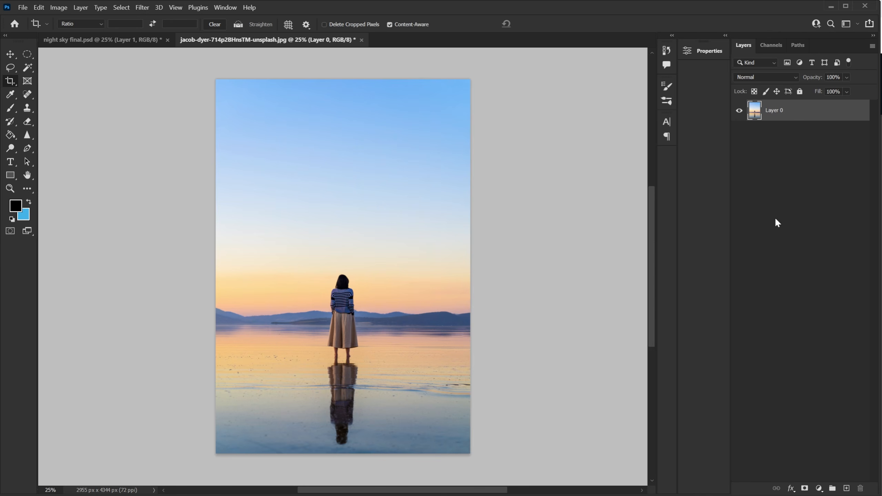
# Select the woman, mountains and water with the Quick Selection tool and add a layer mask hiding the sky.
pyautogui.click(28, 67)
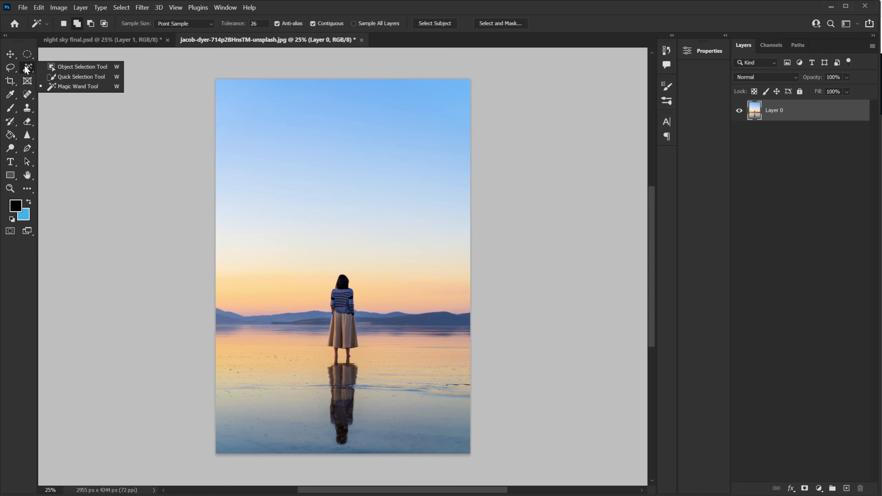
pyautogui.click(79, 77)
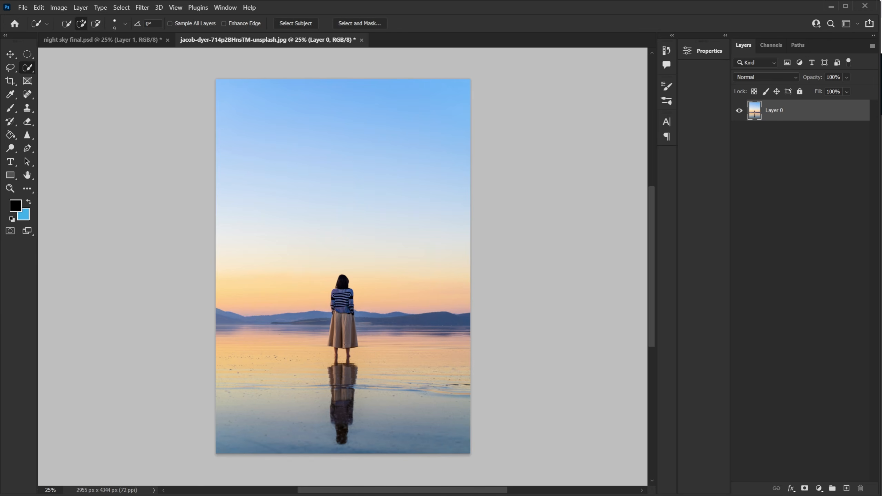
pyautogui.moveTo(342, 295)
pyautogui.mouseDown()
pyautogui.moveTo(339, 330)
pyautogui.moveTo(273, 372)
pyautogui.moveTo(239, 343)
pyautogui.moveTo(459, 377)
pyautogui.moveTo(431, 391)
pyautogui.moveTo(397, 435)
pyautogui.mouseUp()
pyautogui.moveTo(385, 325); pyautogui.dragTo(447, 320)
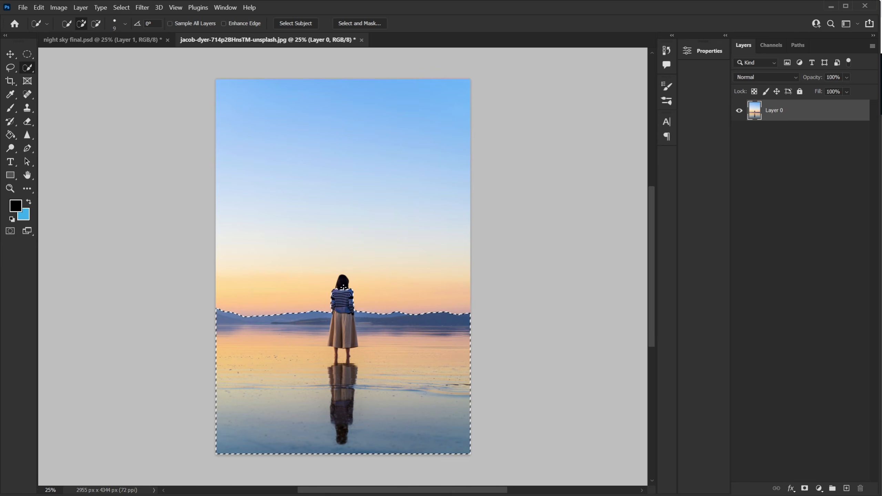
pyautogui.click(342, 282)
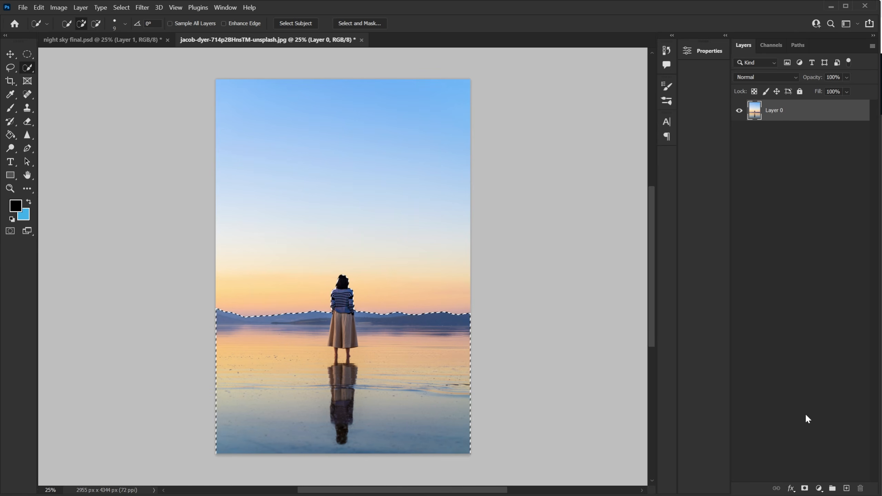
pyautogui.click(805, 488)
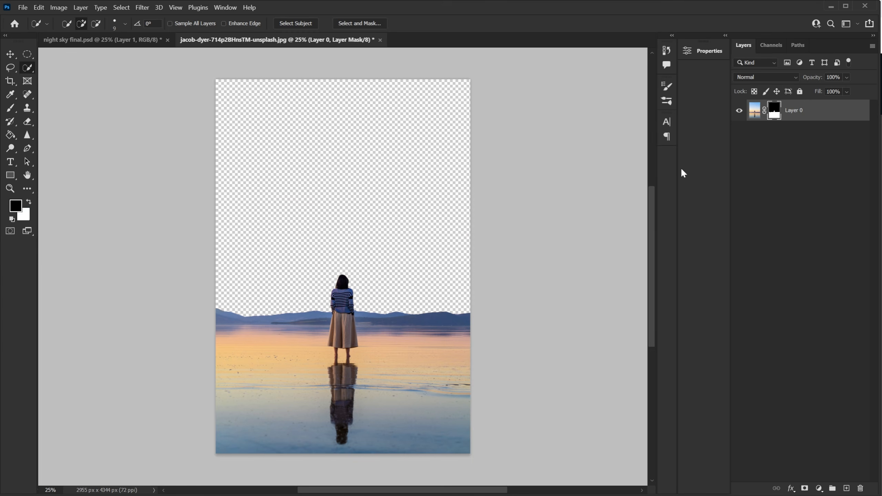
# Refine the layer mask edges with Smooth set to 22 and Contrast to 28%.
pyautogui.scroll(5, 347, 354)
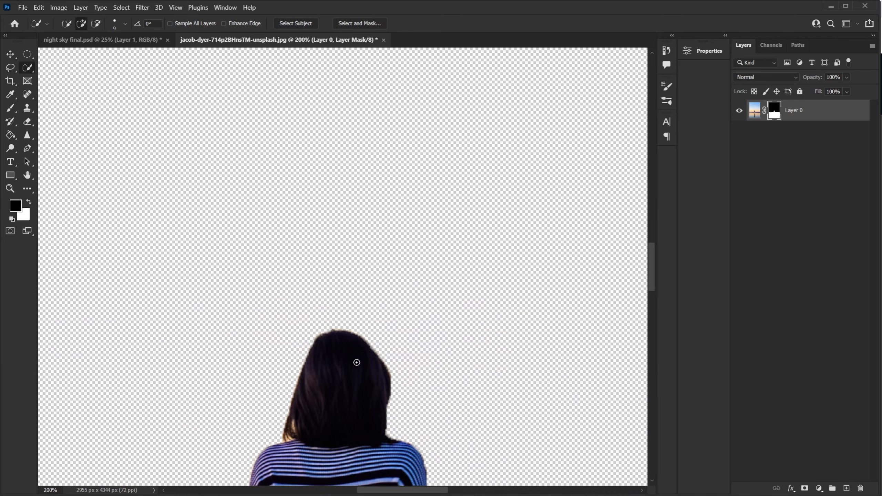
pyautogui.moveTo(357, 363); pyautogui.dragTo(420, 182)
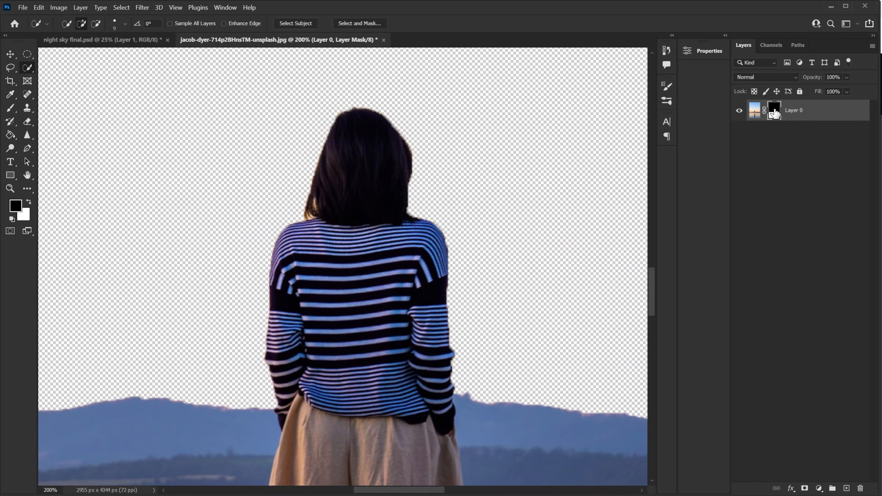
pyautogui.doubleClick(775, 111)
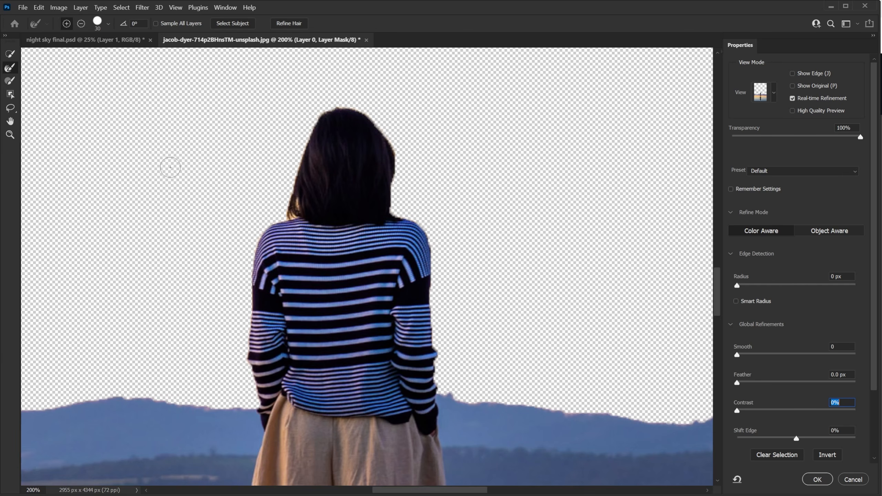
pyautogui.moveTo(294, 204); pyautogui.dragTo(291, 205)
pyautogui.moveTo(753, 356); pyautogui.dragTo(766, 355)
pyautogui.moveTo(737, 410); pyautogui.dragTo(769, 407)
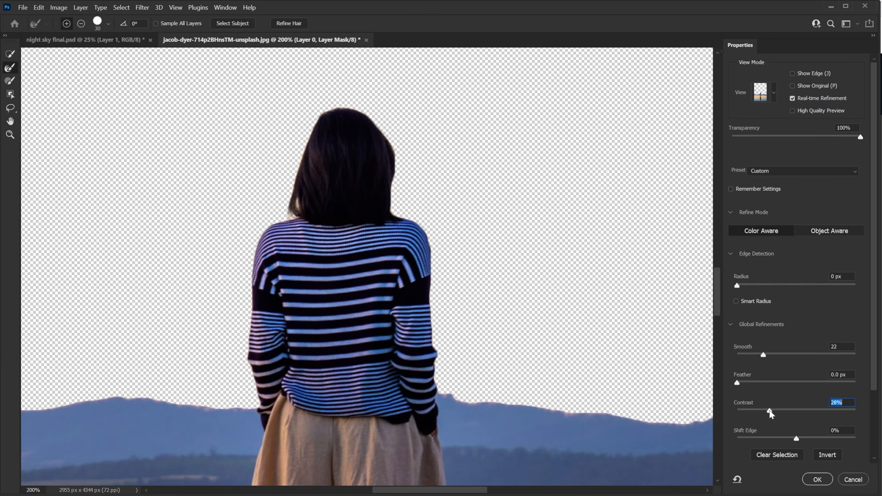
pyautogui.click(817, 480)
# Extend the canvas further upward with another crop.
pyautogui.hotkey('ctrl', '-')
pyautogui.hotkey('ctrl', '-')
pyautogui.hotkey('ctrl', '-')
pyautogui.hotkey('ctrl', '-')
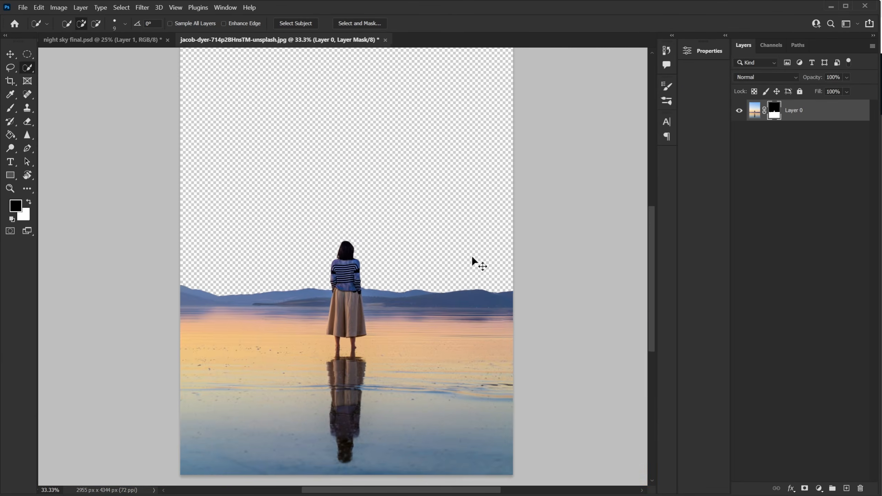
pyautogui.hotkey('ctrl', '-')
pyautogui.moveTo(393, 213); pyautogui.dragTo(391, 240)
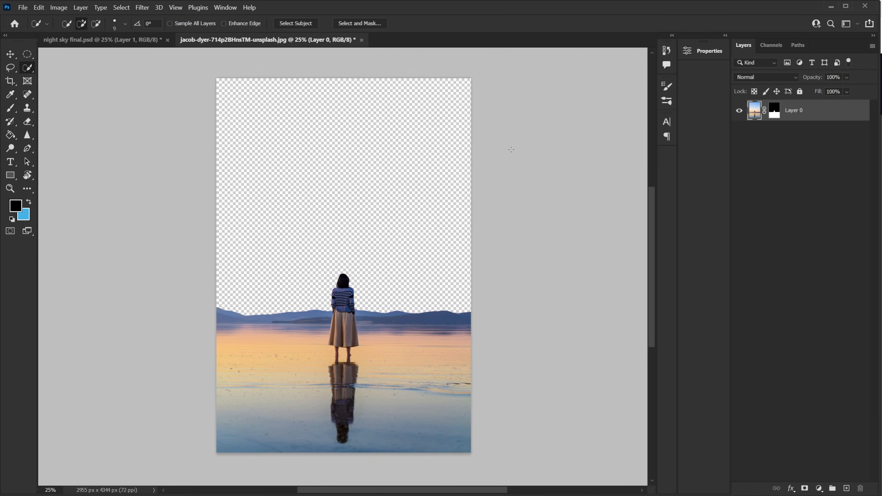
pyautogui.click(11, 82)
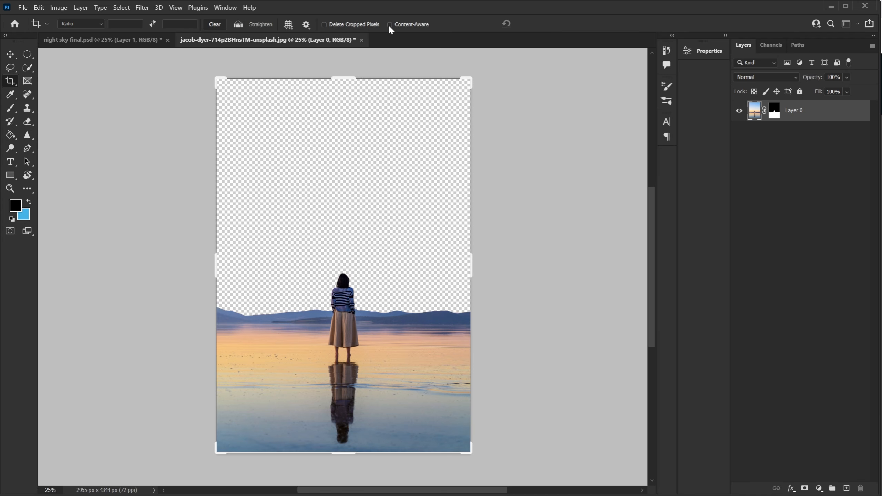
pyautogui.moveTo(346, 78); pyautogui.dragTo(349, 65)
pyautogui.press('Return')
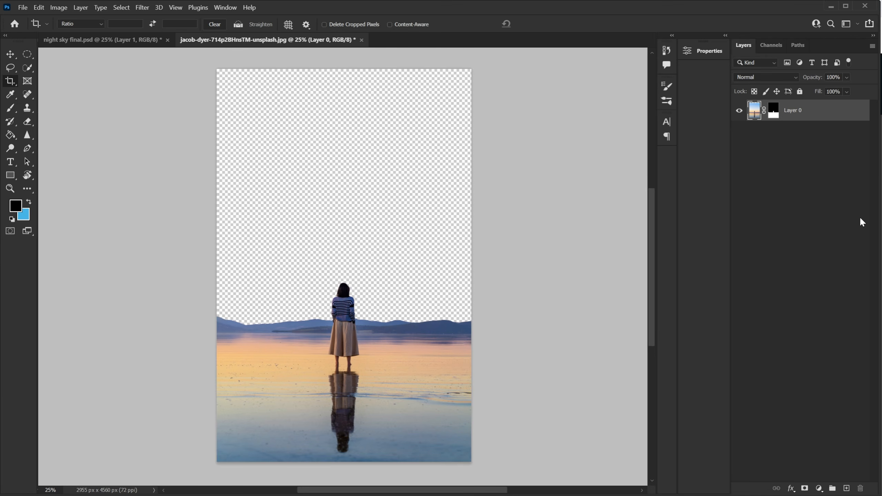
# Place the pexels-frank-cone-2291873 image as an embedded layer and commit it.
pyautogui.click(23, 8)
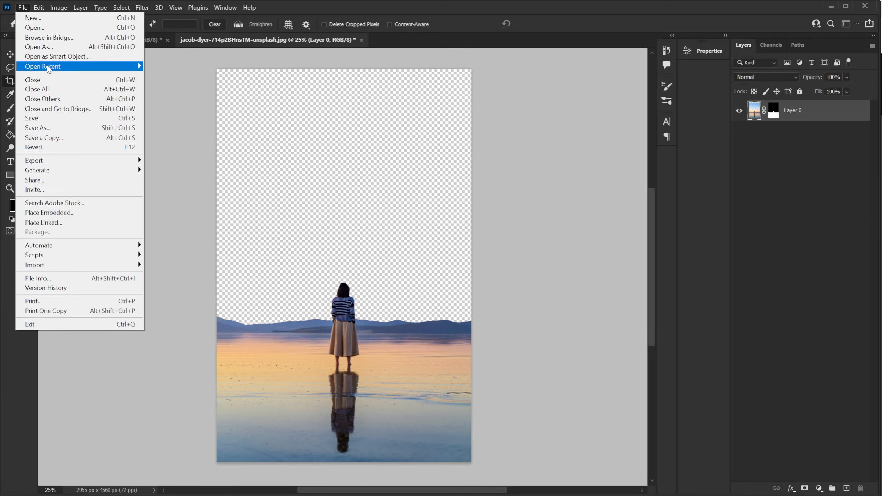
pyautogui.click(64, 212)
pyautogui.click(289, 92)
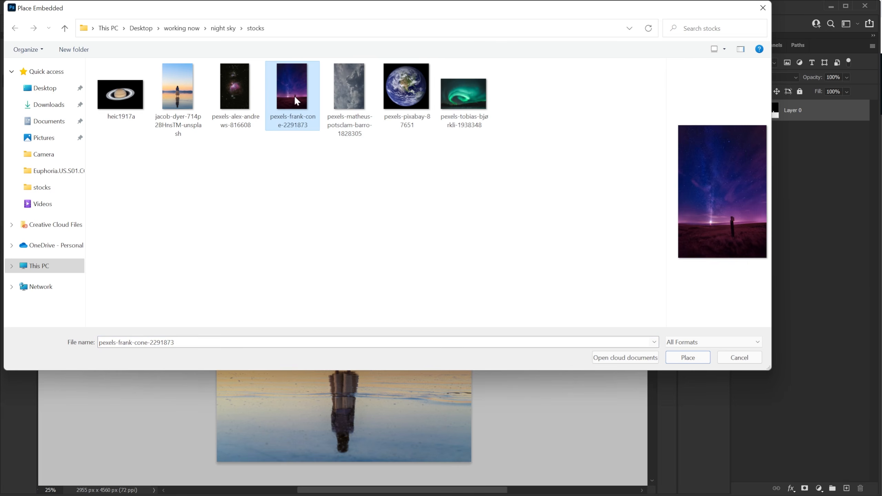
pyautogui.click(687, 358)
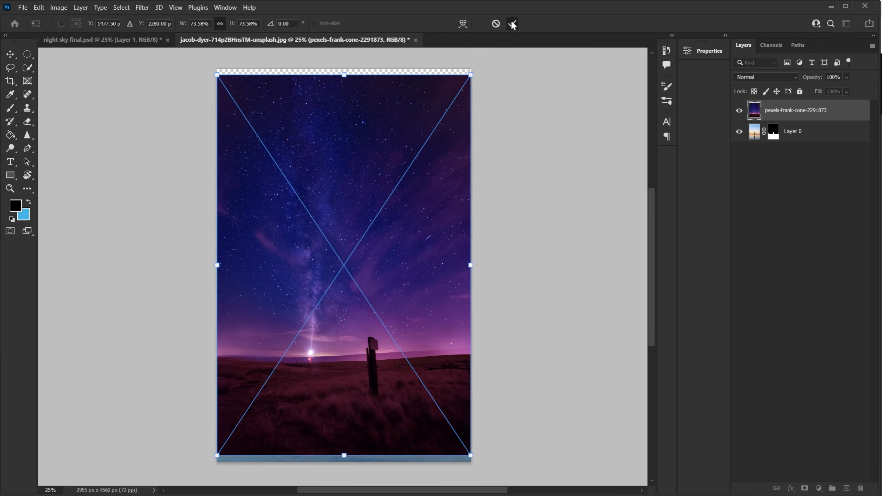
pyautogui.click(513, 24)
# Rasterize the placed night-sky layer.
pyautogui.moveTo(818, 114)
pyautogui.mouseDown()
pyautogui.moveTo(822, 143)
pyautogui.moveTo(823, 113)
pyautogui.mouseUp()
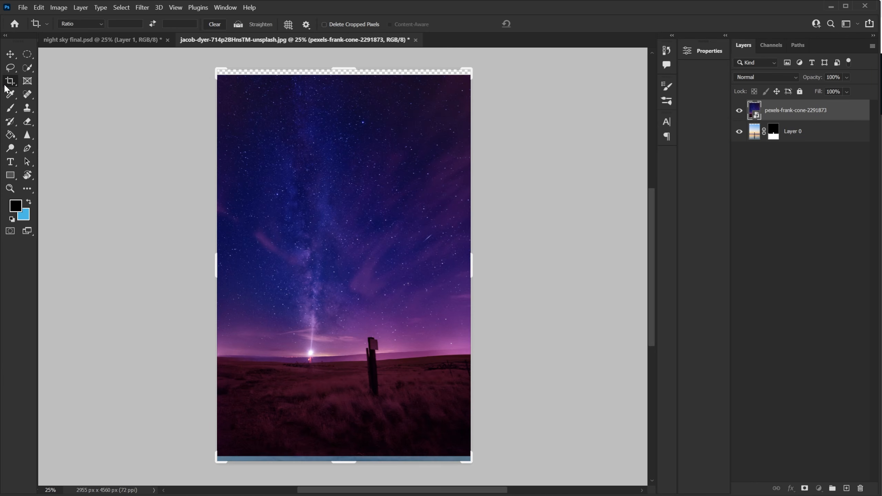
pyautogui.rightClick(848, 114)
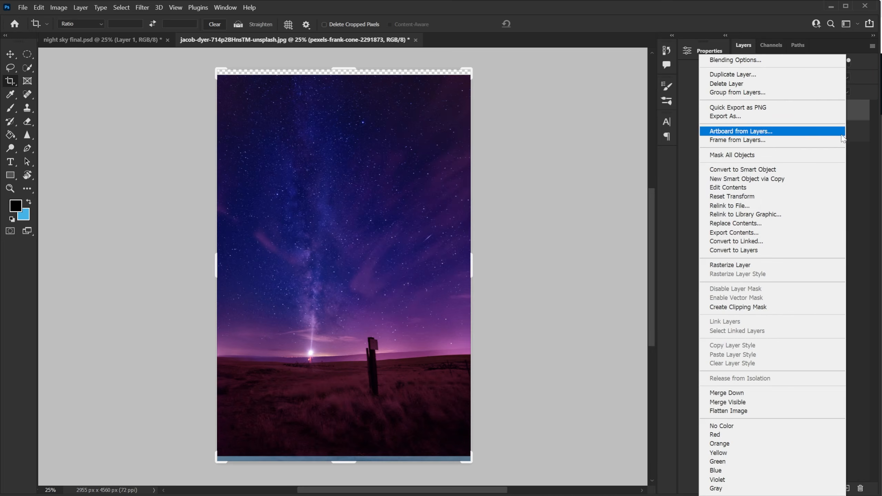
pyautogui.click(742, 267)
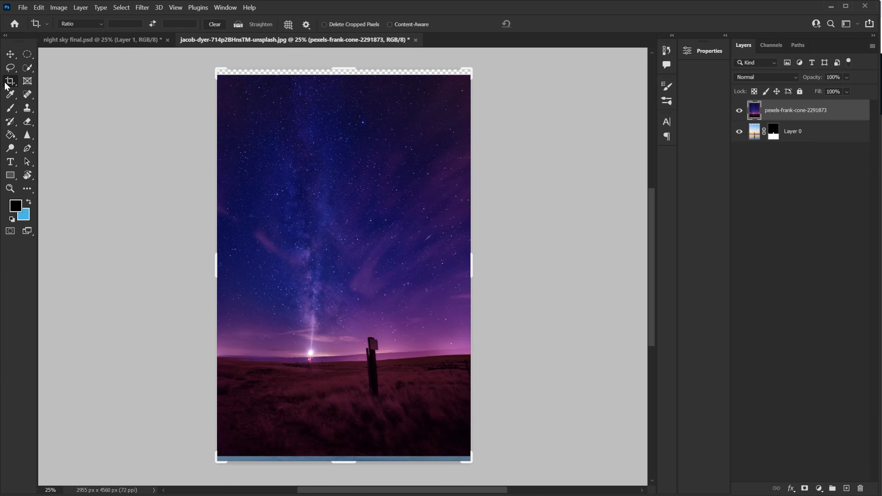
# Remove the wooden post from the night sky with an elliptical selection and a Content-Aware fill.
pyautogui.moveTo(26, 55); pyautogui.dragTo(94, 64)
pyautogui.moveTo(361, 331); pyautogui.dragTo(386, 399)
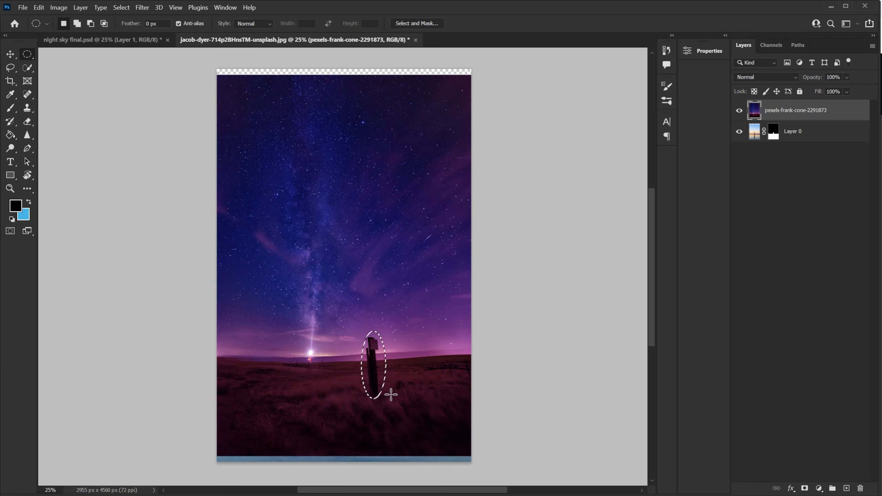
pyautogui.press('shift')
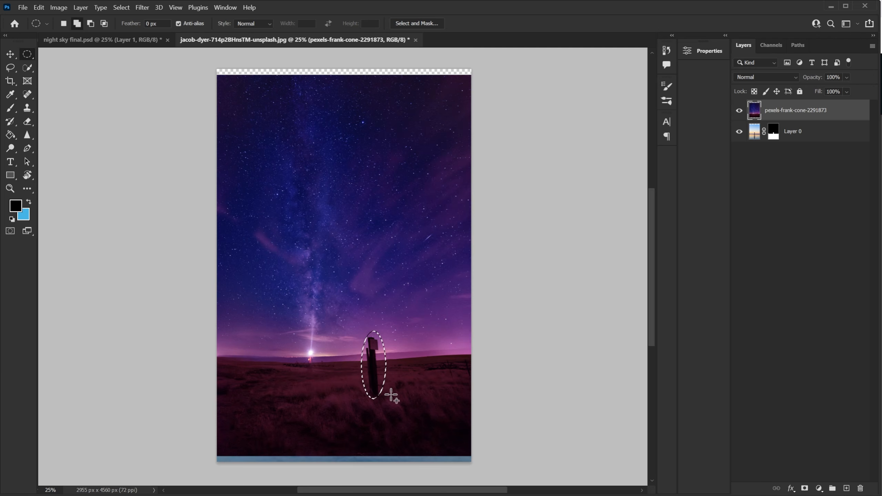
pyautogui.hotkey('shift', 'BackSpace')
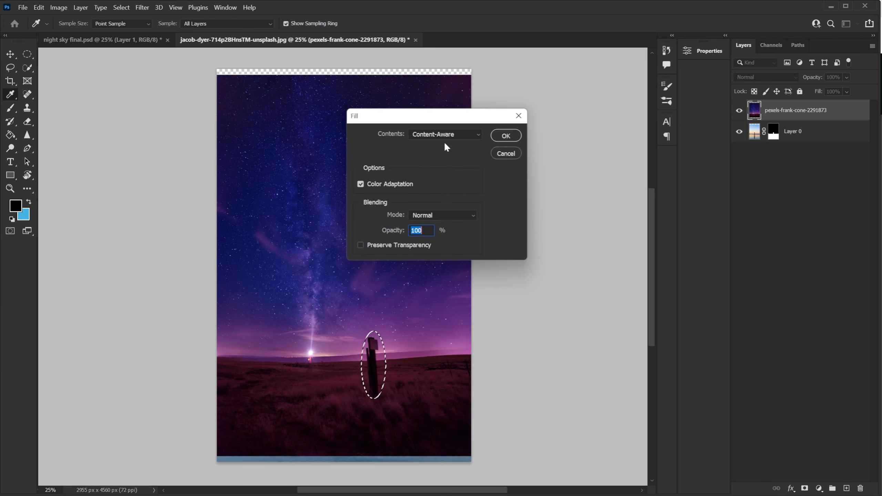
pyautogui.click(507, 135)
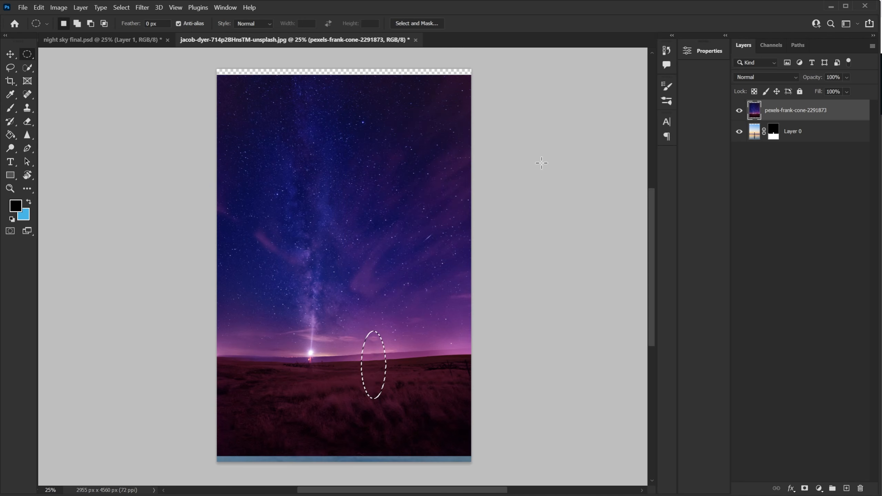
# Content-Aware fill the small leftover area above the removed post and deselect.
pyautogui.hotkey('ctrl', 'd')
pyautogui.moveTo(368, 330); pyautogui.dragTo(384, 349)
pyautogui.hotkey('shift', 'F5')
pyautogui.press('Return')
pyautogui.hotkey('ctrl', 'd')
# Move the night-sky layer below the masked beach photo layer.
pyautogui.click(122, 8)
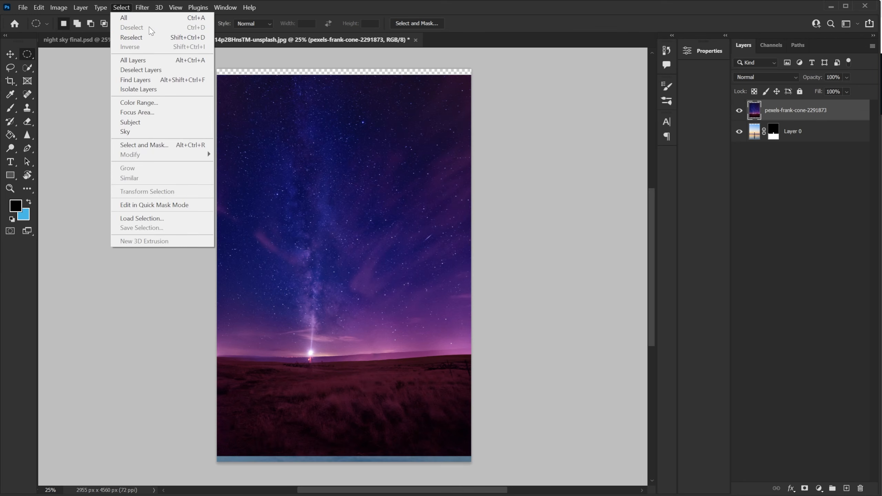
pyautogui.click(814, 114)
pyautogui.moveTo(808, 129); pyautogui.dragTo(831, 152)
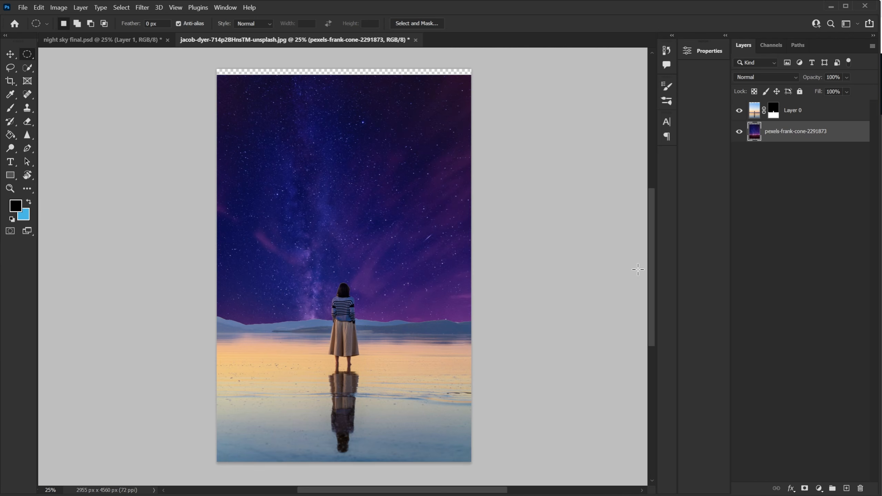
# Shift the night-sky layer upward so its glow sits just above the horizon.
pyautogui.click(10, 53)
pyautogui.moveTo(401, 289); pyautogui.dragTo(397, 251)
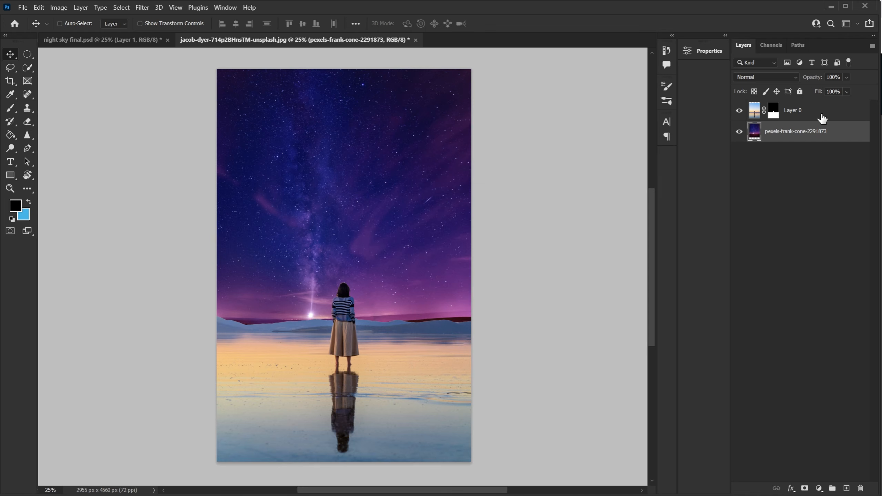
# Place the nebula image pexels-alex-andrews-816608 as an embedded layer and commit the placement.
pyautogui.click(23, 7)
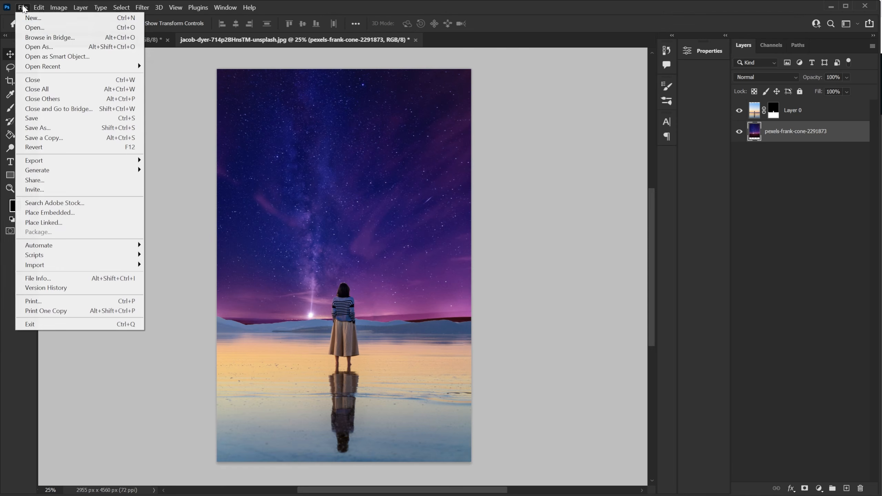
pyautogui.click(88, 212)
pyautogui.click(235, 89)
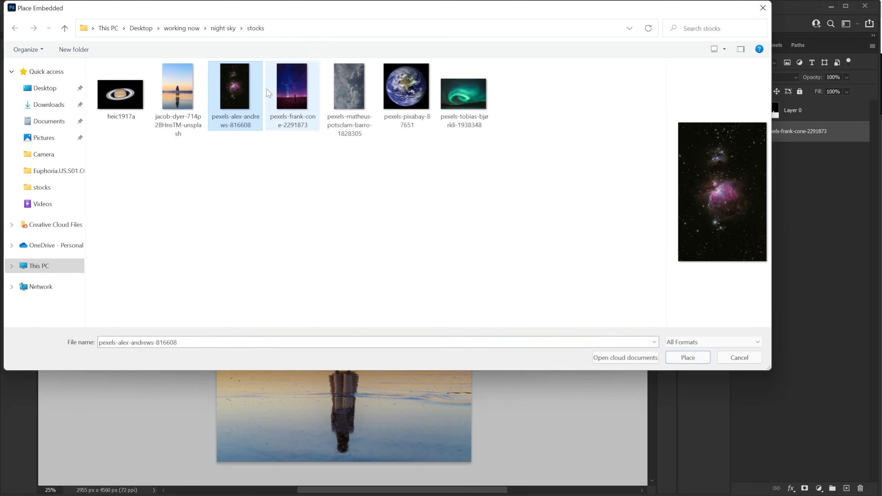
pyautogui.click(688, 358)
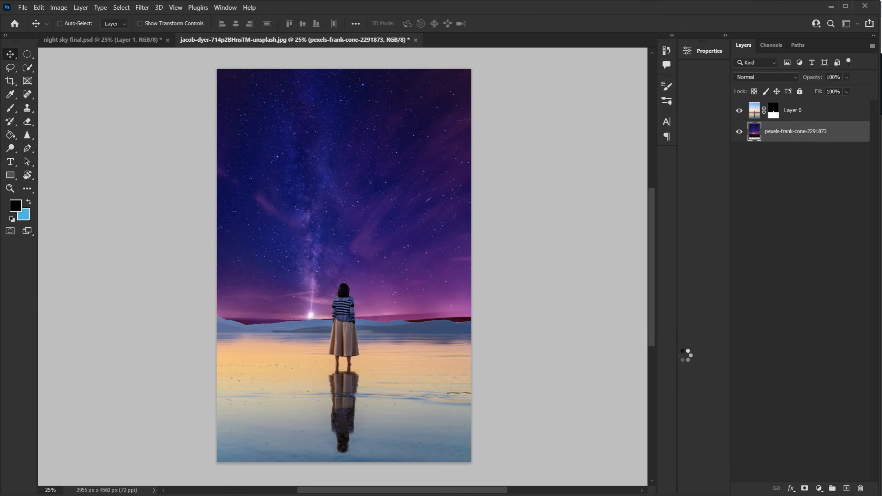
pyautogui.click(512, 24)
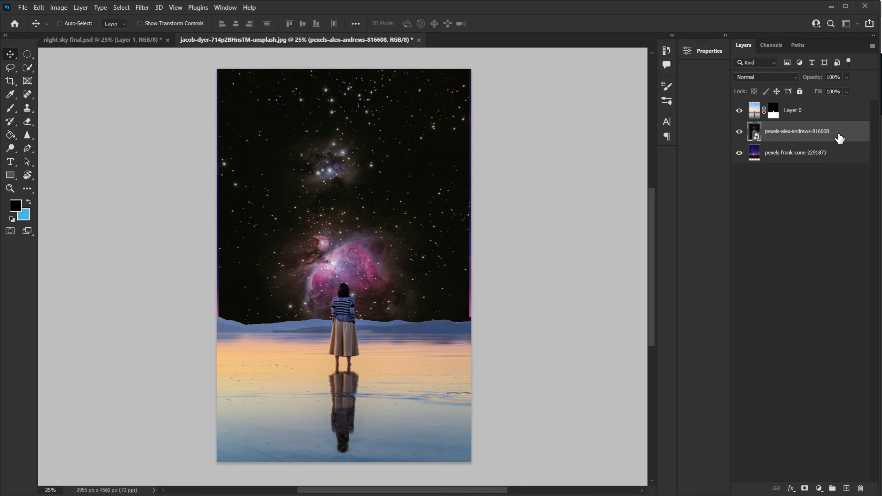
# Rasterize the nebula layer and move it up and left so the nebula sits in the upper sky.
pyautogui.rightClick(842, 150)
pyautogui.click(756, 265)
pyautogui.moveTo(402, 276); pyautogui.dragTo(311, 169)
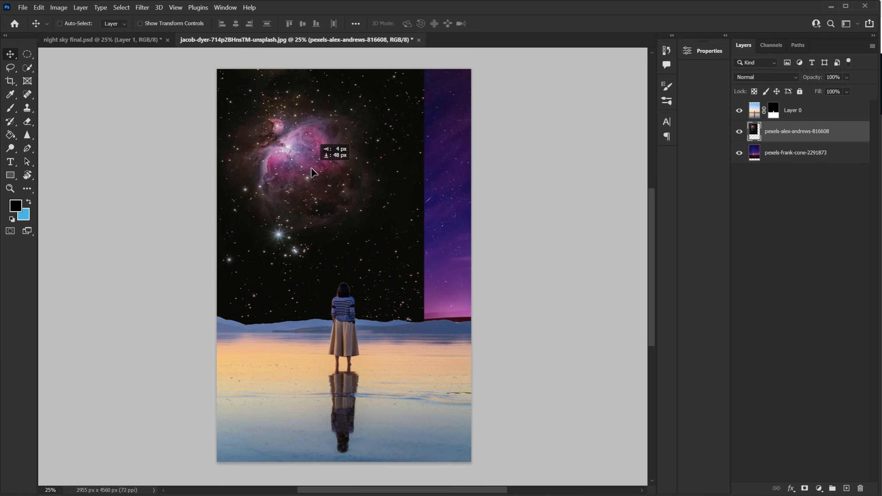
# Set the nebula layer's blend mode to Screen.
pyautogui.click(768, 76)
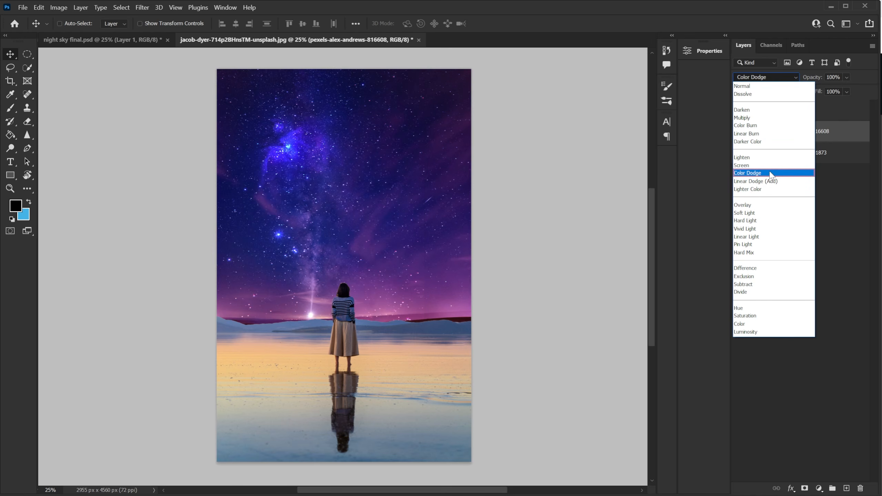
pyautogui.click(767, 166)
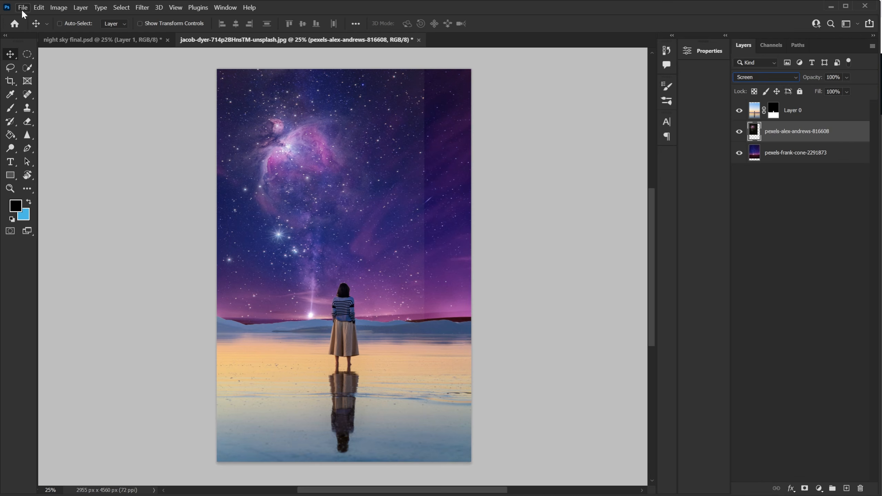
# Apply Levels to the nebula layer with midtones 0.58 and highlights 213, then switch to the Move tool.
pyautogui.click(59, 7)
pyautogui.moveTo(111, 33)
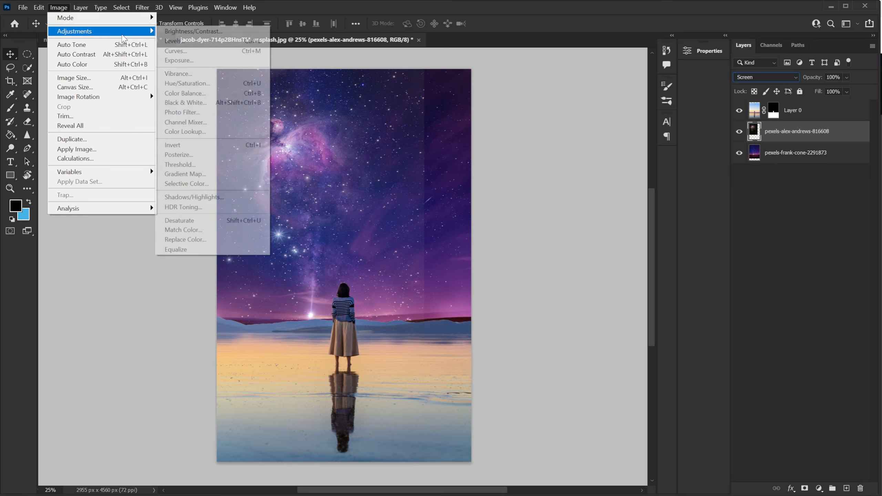
pyautogui.click(242, 42)
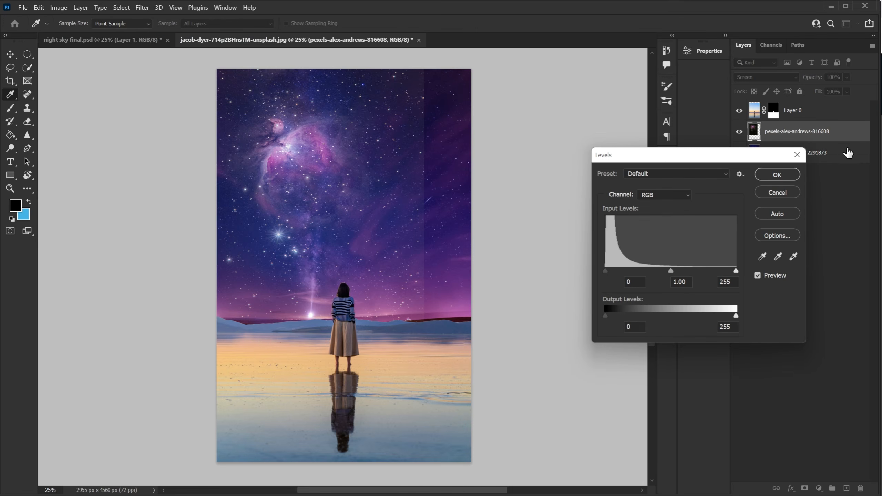
pyautogui.moveTo(671, 272); pyautogui.dragTo(667, 271)
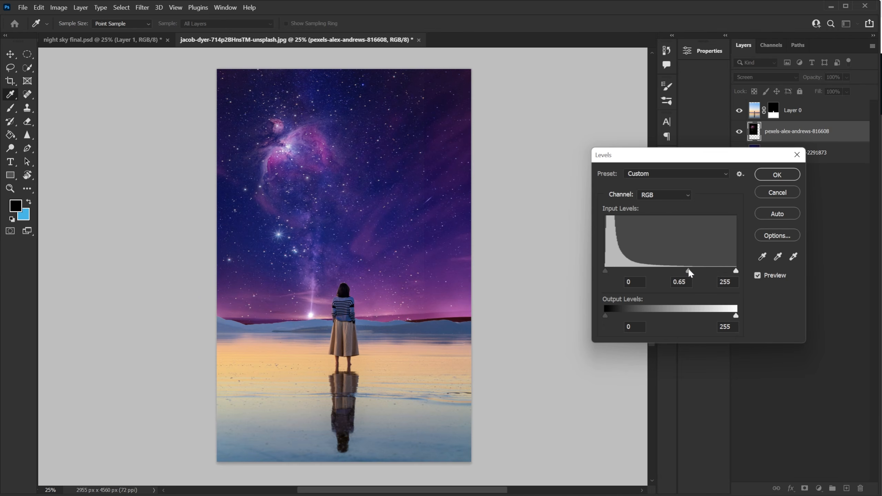
pyautogui.click(689, 271)
pyautogui.moveTo(737, 271); pyautogui.dragTo(714, 272)
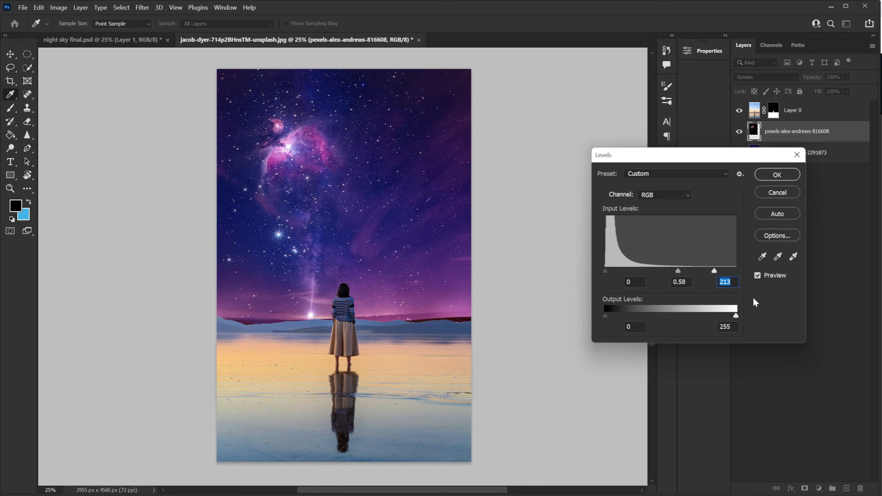
pyautogui.click(779, 175)
pyautogui.press('v')
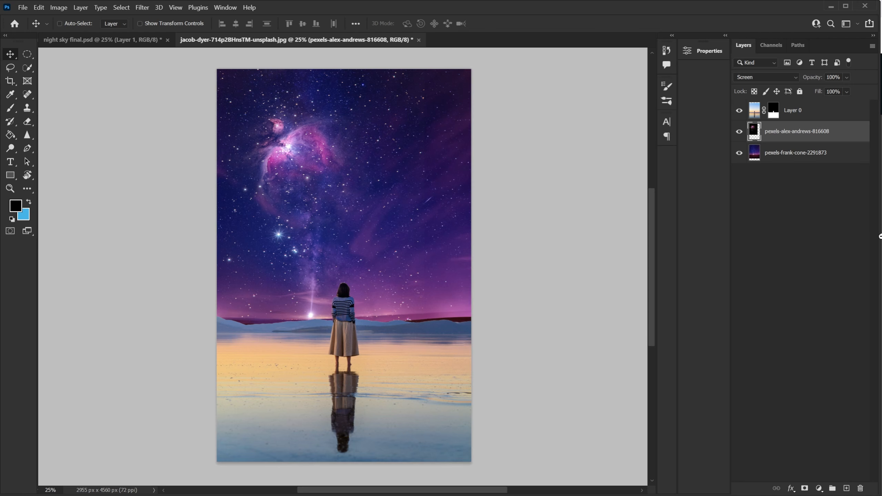
# Create a new empty layer above the nebula and fill it with black.
pyautogui.click(846, 489)
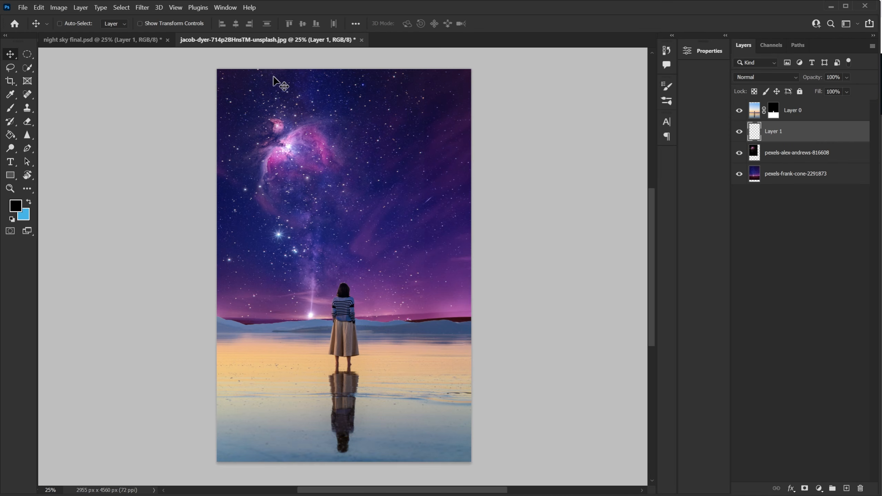
pyautogui.click(9, 135)
pyautogui.click(52, 143)
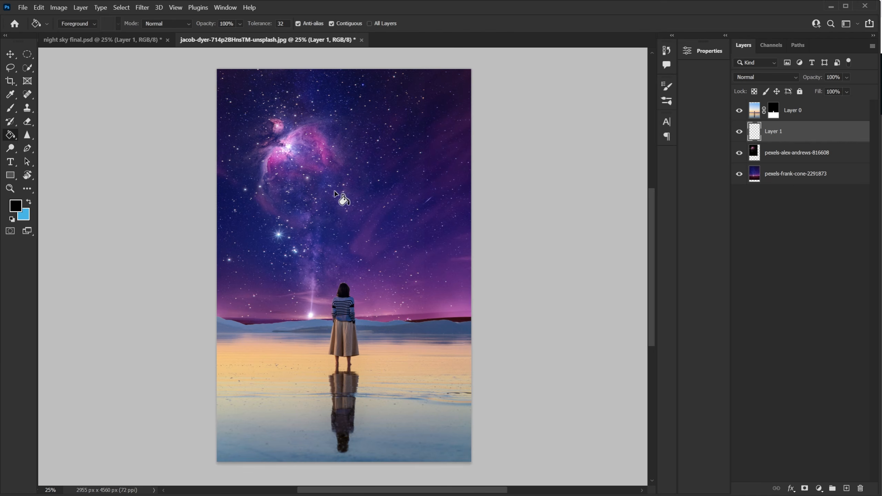
pyautogui.click(335, 194)
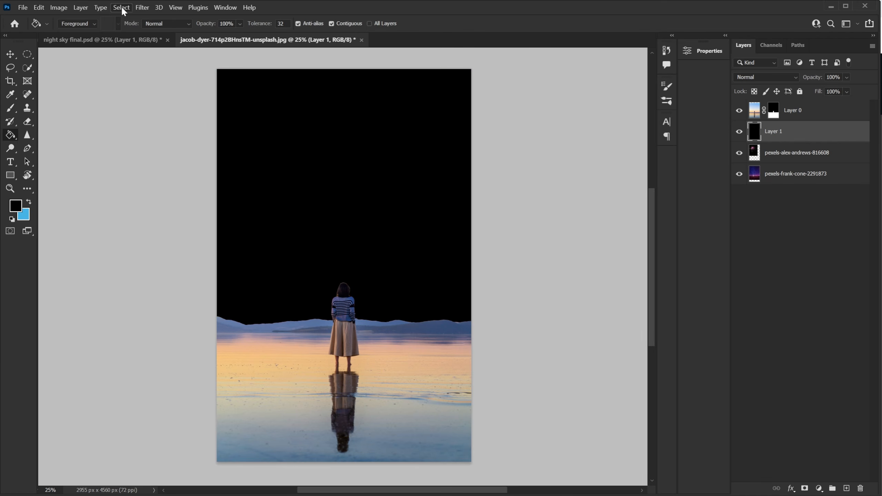
# Render a Lens Flare on the black layer at 100% brightness with the 105mm Prime lens.
pyautogui.click(142, 7)
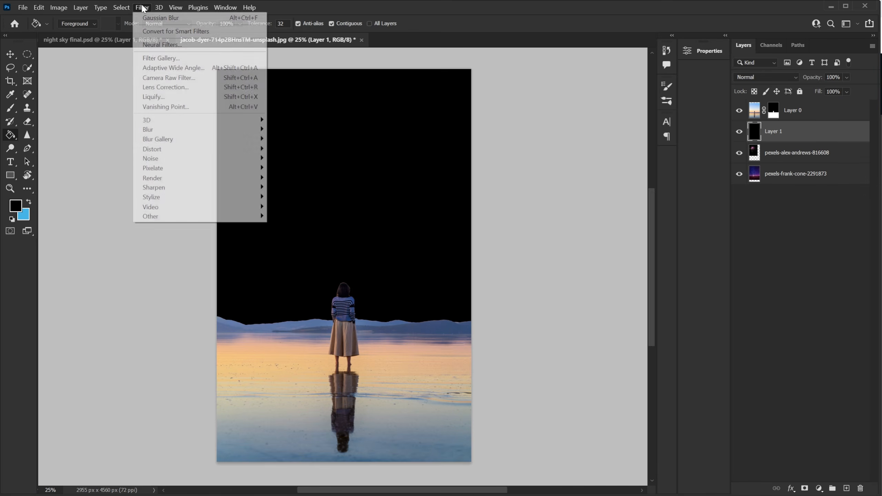
pyautogui.moveTo(204, 178)
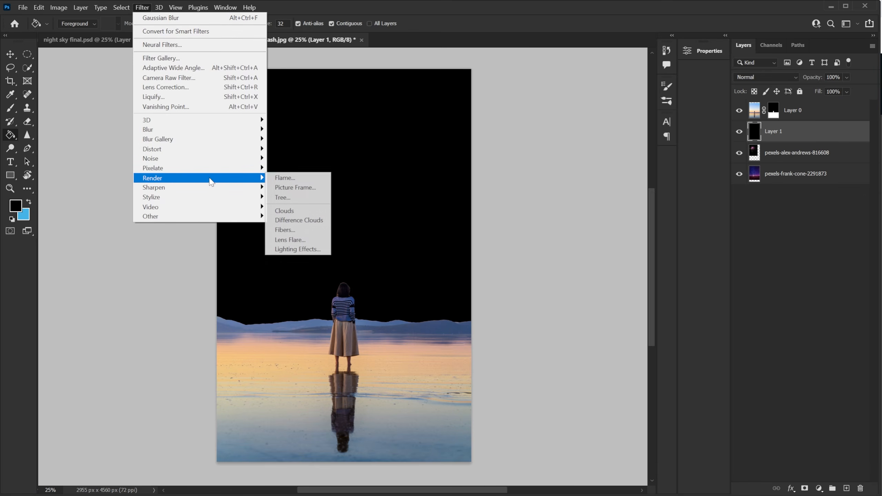
pyautogui.click(300, 240)
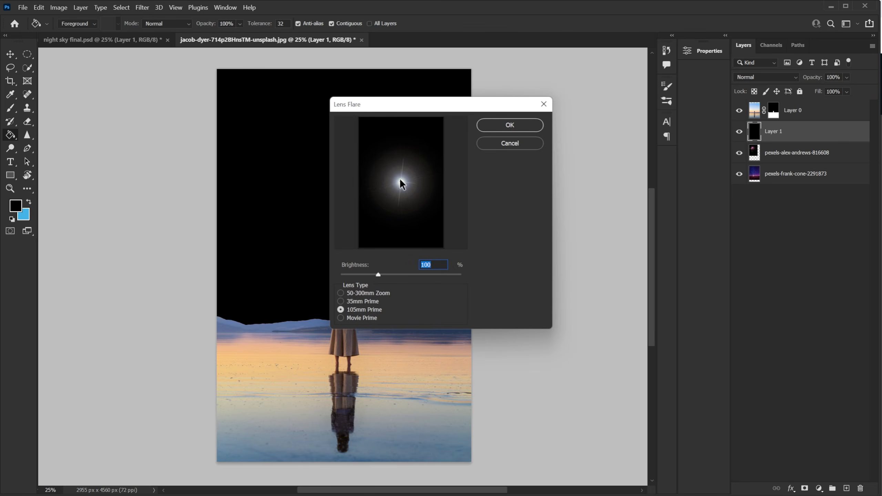
pyautogui.click(511, 125)
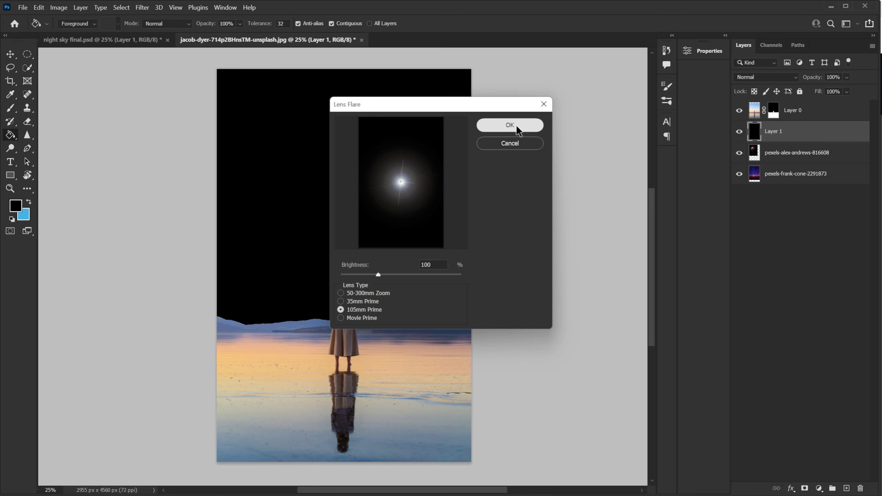
# Move the flare onto the nebula's bright core and set its layer to Screen blend mode.
pyautogui.click(11, 55)
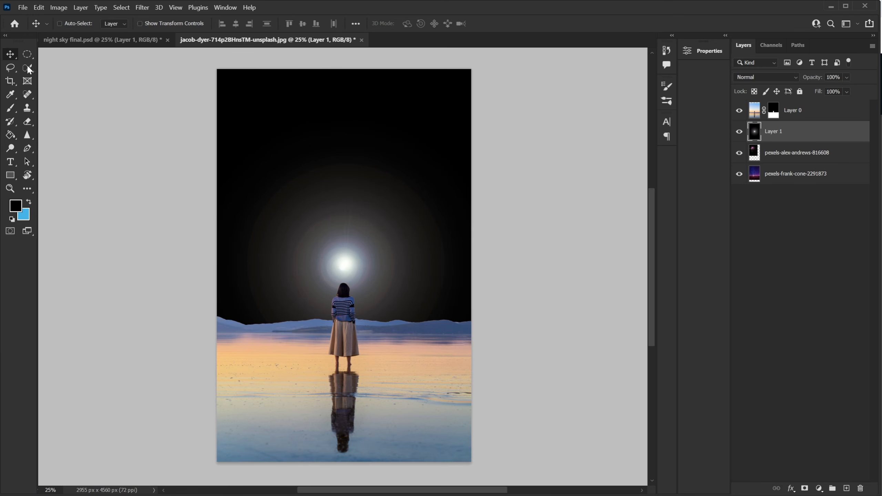
pyautogui.moveTo(389, 263); pyautogui.dragTo(336, 148)
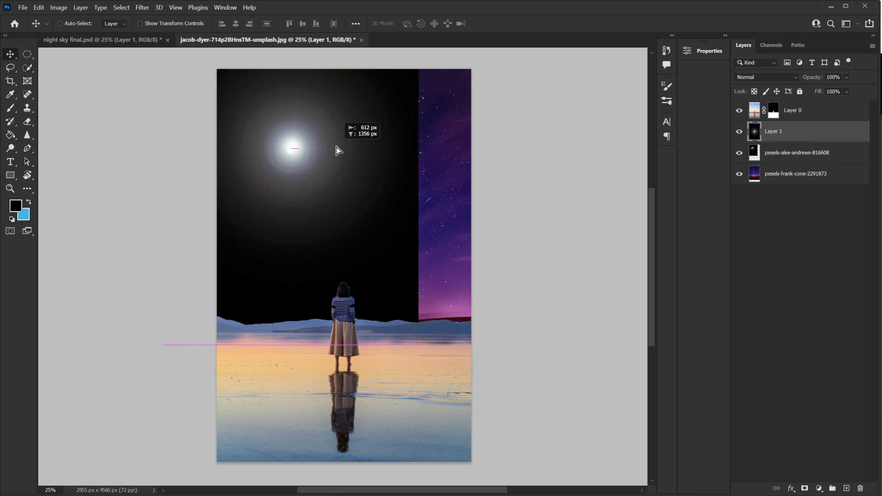
pyautogui.click(772, 79)
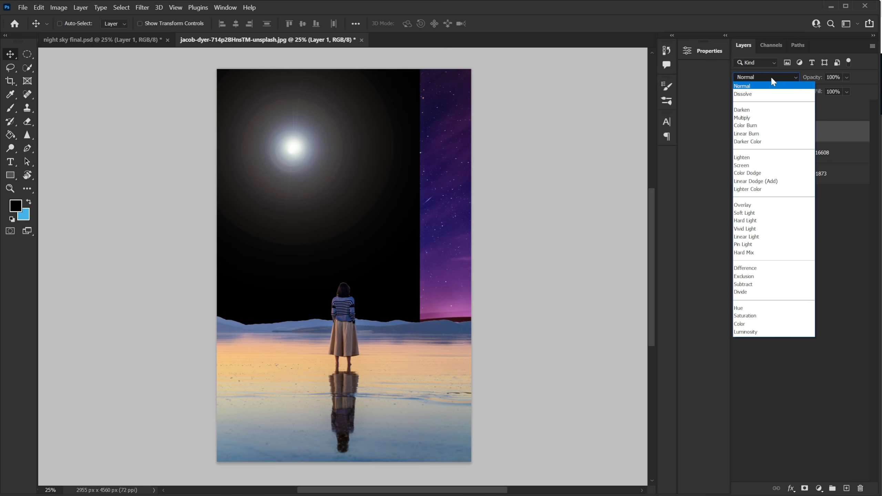
pyautogui.click(764, 165)
pyautogui.moveTo(271, 154)
pyautogui.mouseDown()
pyautogui.moveTo(295, 160)
pyautogui.moveTo(299, 153)
pyautogui.moveTo(287, 134)
pyautogui.moveTo(275, 148)
pyautogui.mouseUp()
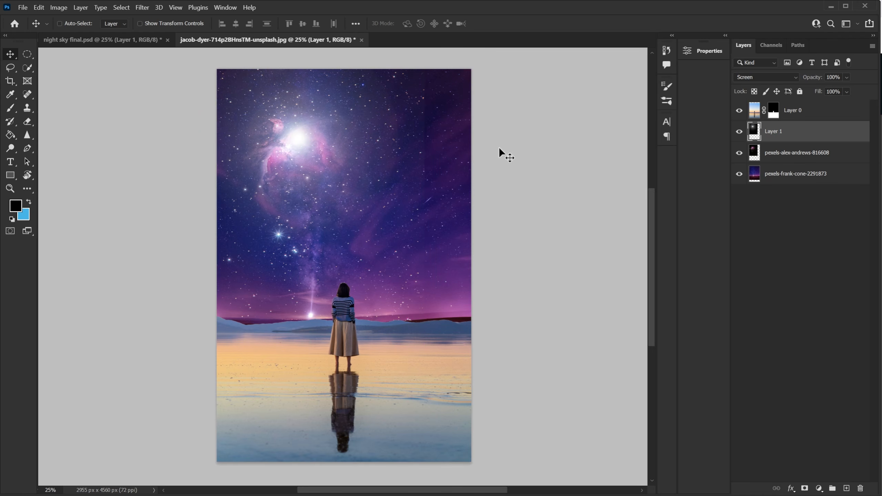
# Apply Levels to the flare layer with midtones 0.76 and highlights 232.
pyautogui.click(56, 7)
pyautogui.moveTo(80, 32)
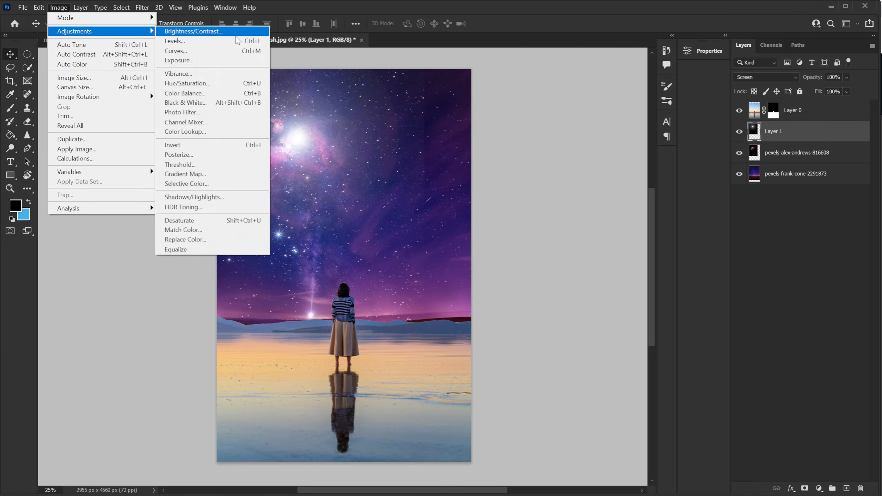
pyautogui.click(226, 42)
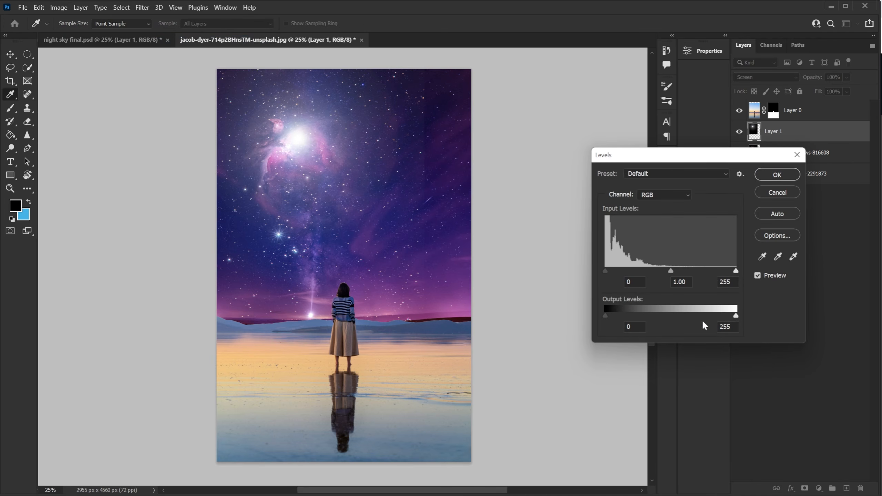
pyautogui.moveTo(674, 272); pyautogui.dragTo(677, 272)
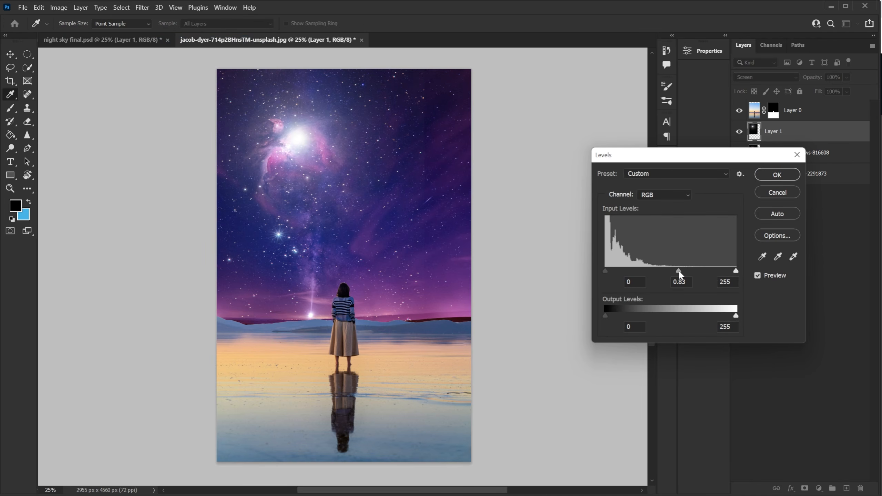
pyautogui.moveTo(736, 270); pyautogui.dragTo(679, 271)
pyautogui.click(725, 271)
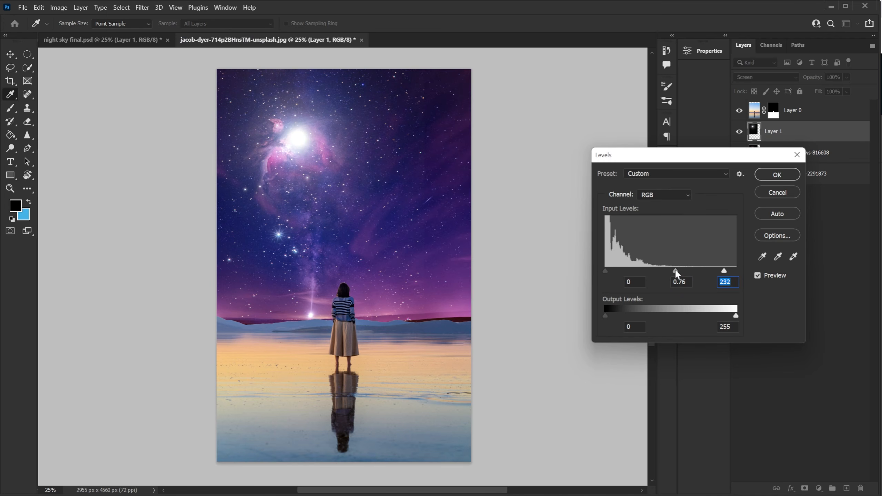
pyautogui.click(771, 173)
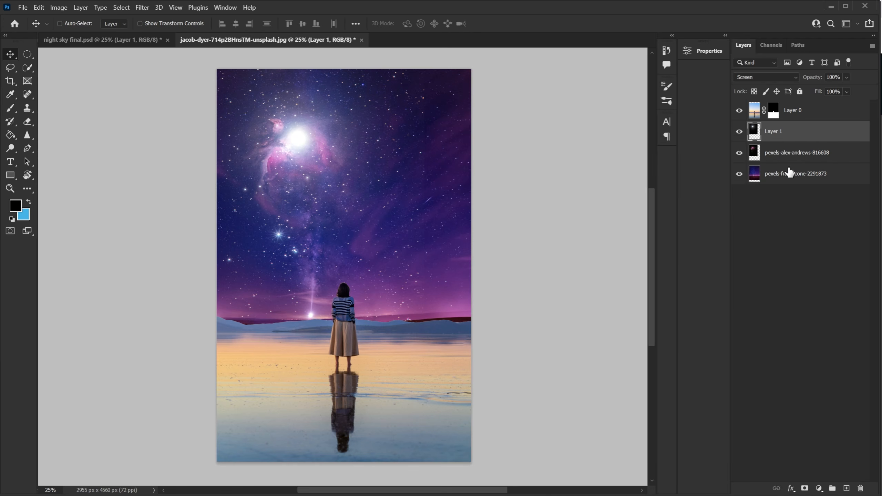
# Add a Hue/Saturation adjustment layer clipped to the flare layer, undoing a trial hue shift.
pyautogui.click(820, 489)
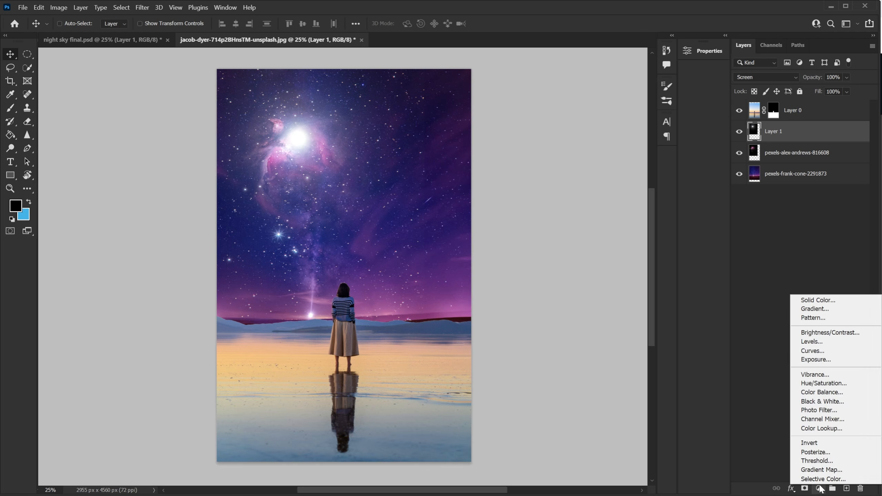
pyautogui.click(828, 385)
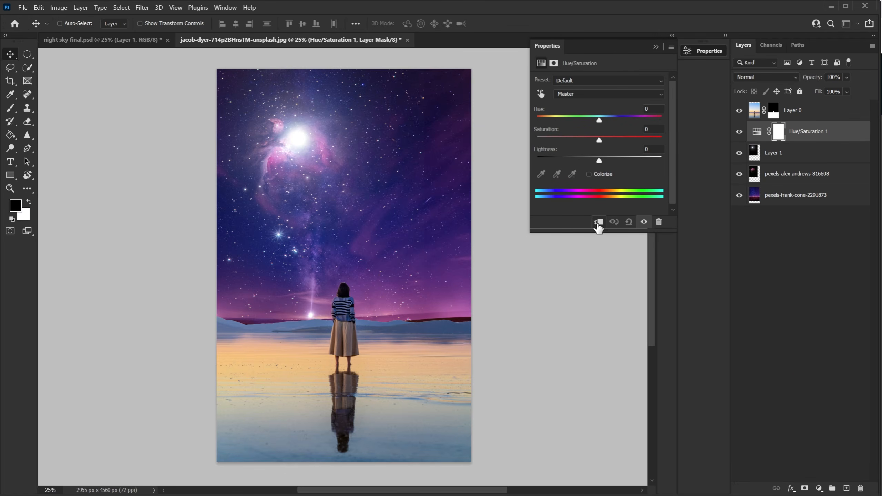
pyautogui.click(598, 223)
pyautogui.moveTo(599, 120); pyautogui.dragTo(572, 125)
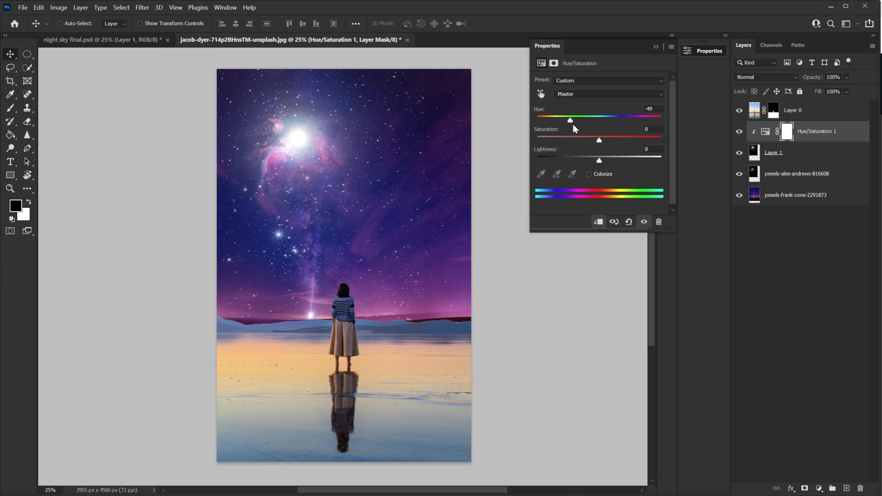
pyautogui.hotkey('ctrl', 'z')
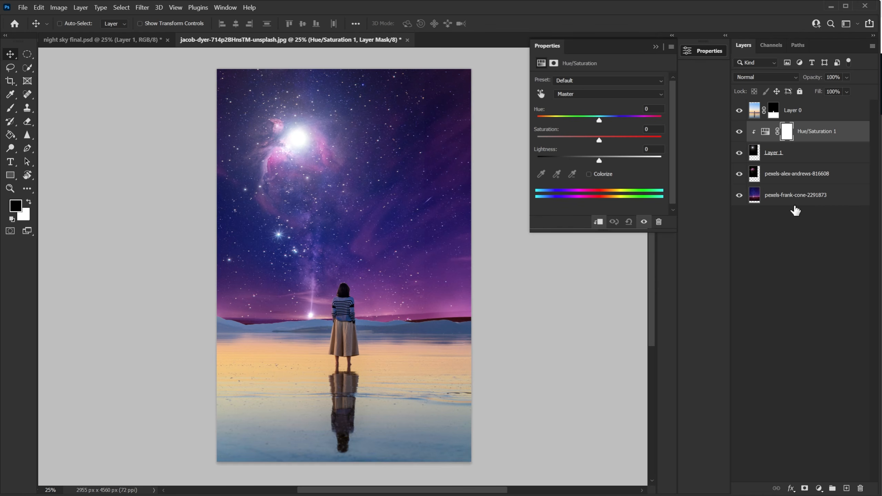
# Try colorizing the flare with hue 288, saturation 29 and lightness -15.
pyautogui.click(589, 174)
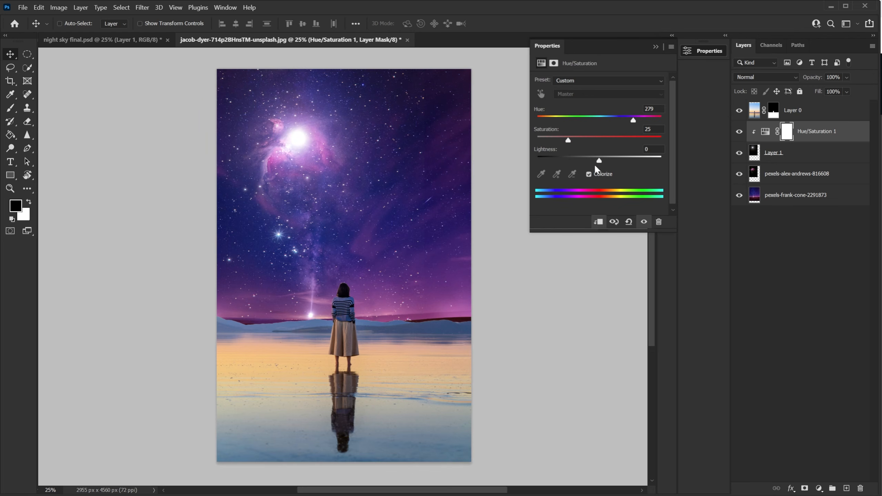
pyautogui.moveTo(602, 163); pyautogui.dragTo(591, 163)
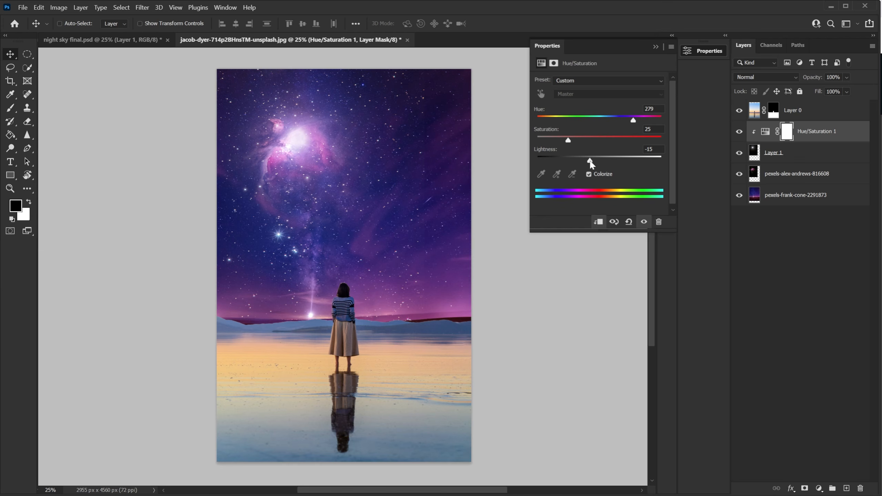
pyautogui.click(647, 108)
pyautogui.write('288')
pyautogui.press('Tab')
pyautogui.write('29')
pyautogui.click(588, 175)
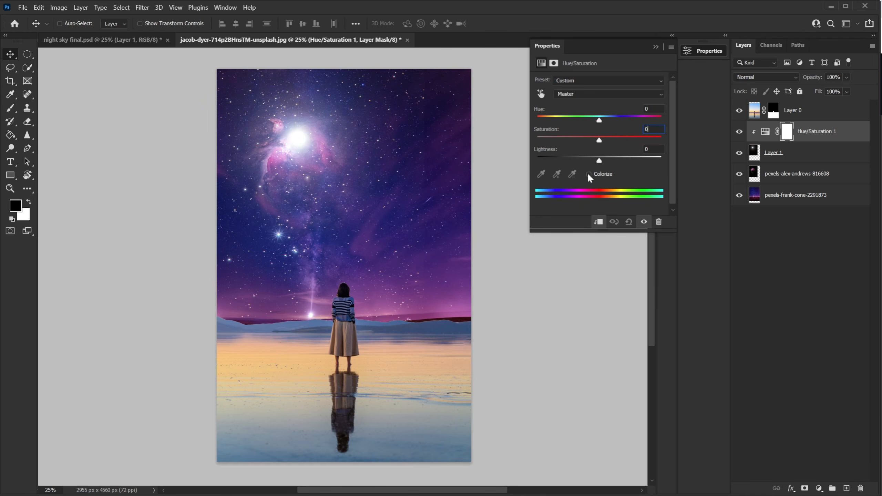
# Re-enable Colorize on the flare's Hue/Saturation adjustment layer.
pyautogui.click(589, 174)
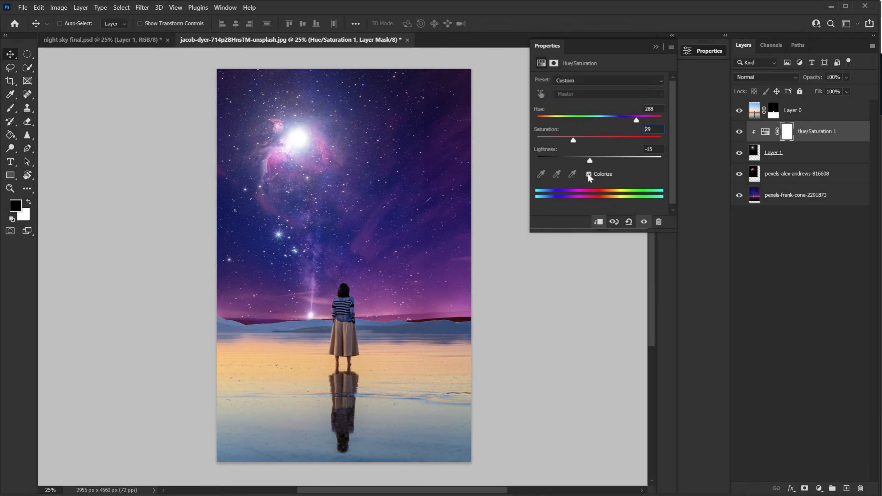
pyautogui.click(656, 47)
pyautogui.click(740, 131)
pyautogui.click(740, 131)
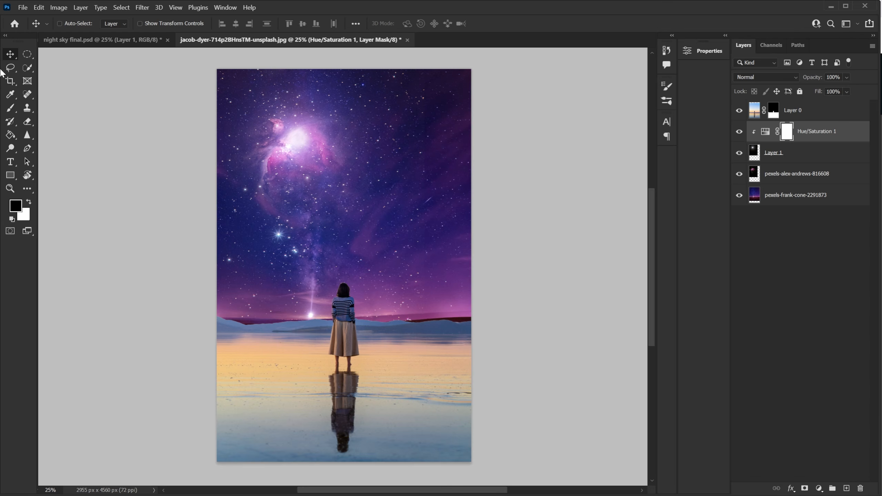
# Place the earth image pexels-pixabay-87651 as an embedded layer and move it up into the sky.
pyautogui.click(20, 10)
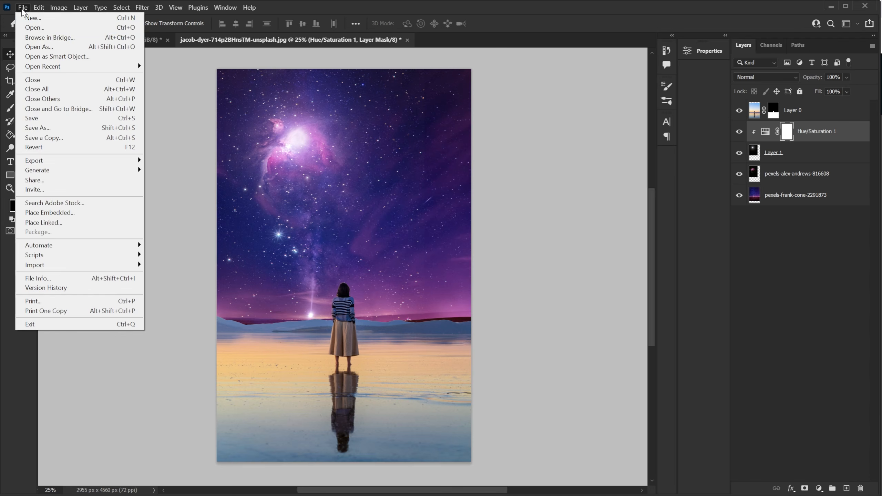
pyautogui.click(113, 216)
pyautogui.click(400, 96)
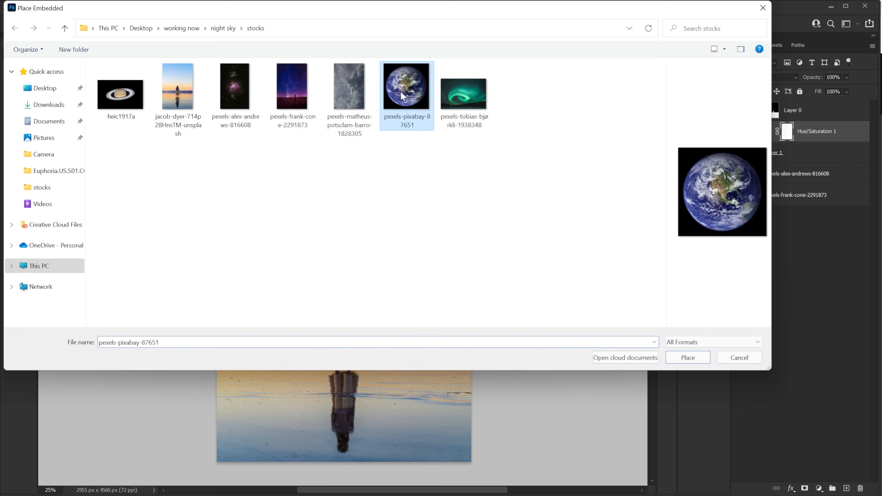
pyautogui.click(688, 358)
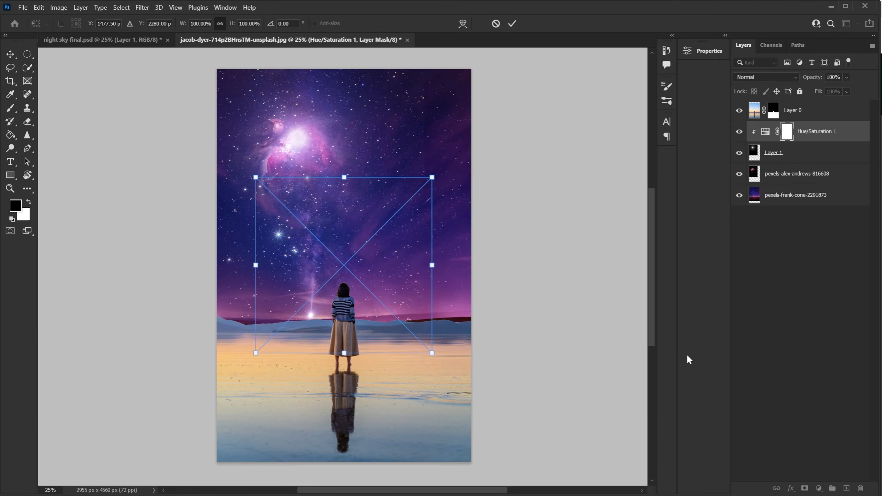
pyautogui.moveTo(393, 262); pyautogui.dragTo(390, 171)
pyautogui.click(512, 24)
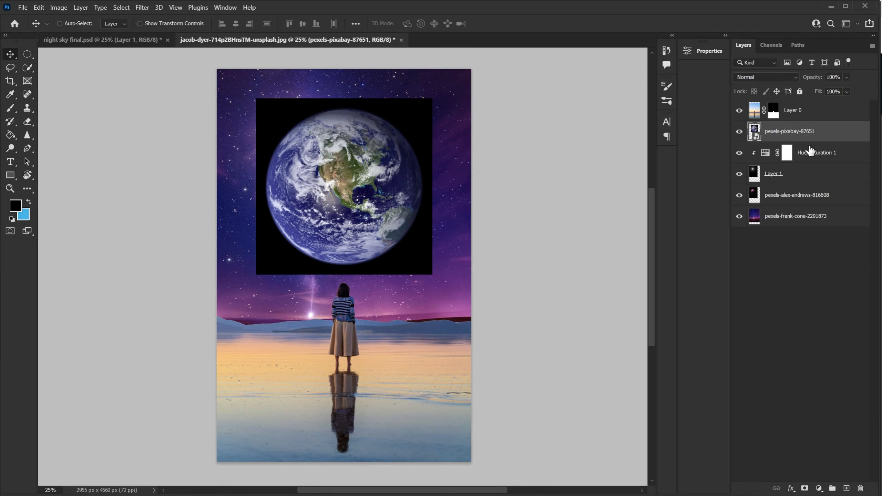
# Rasterize the earth layer and delete its black background using the Magic Wand at tolerance 26.
pyautogui.rightClick(834, 128)
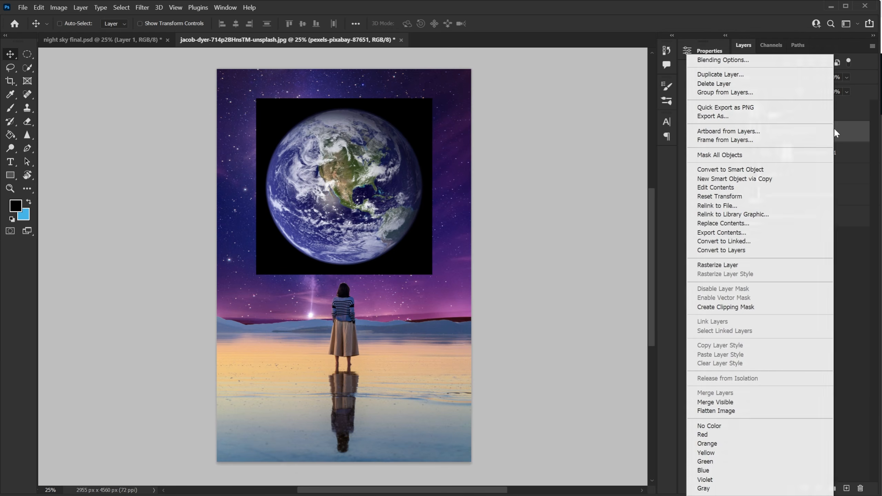
pyautogui.click(748, 266)
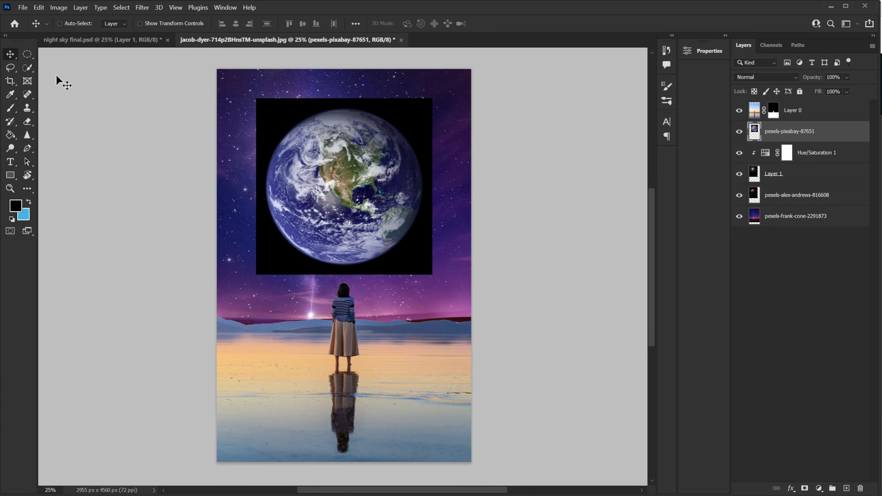
pyautogui.moveTo(30, 68); pyautogui.dragTo(85, 93)
pyautogui.click(263, 24)
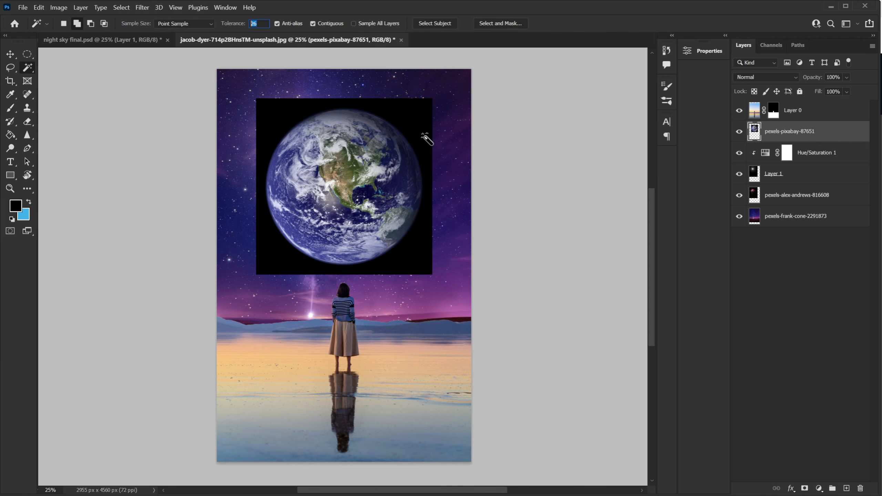
pyautogui.click(284, 118)
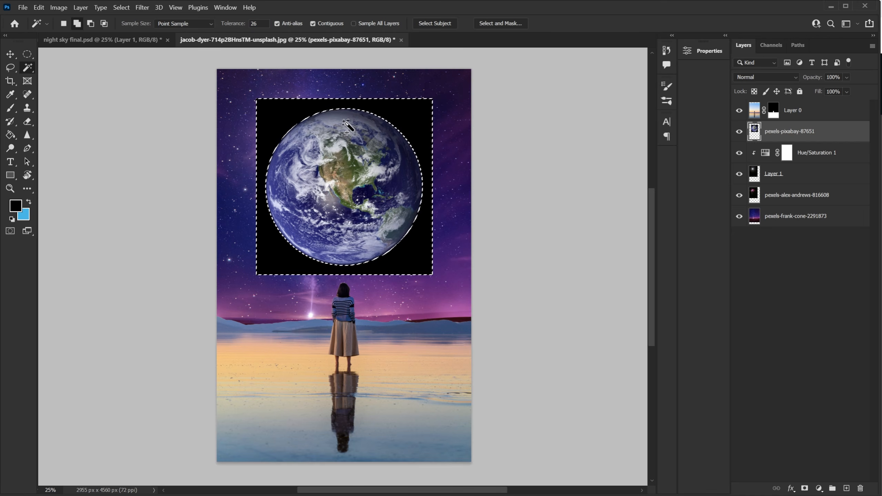
pyautogui.press('Delete')
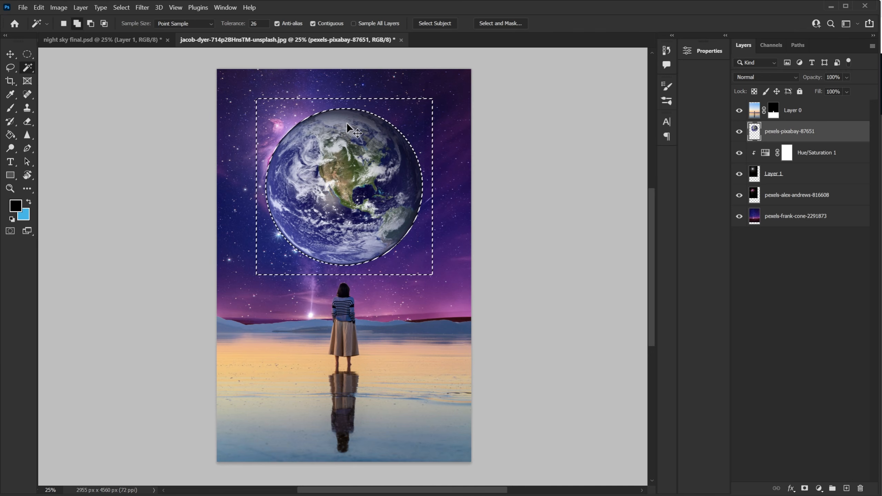
pyautogui.hotkey('ctrl', 'd')
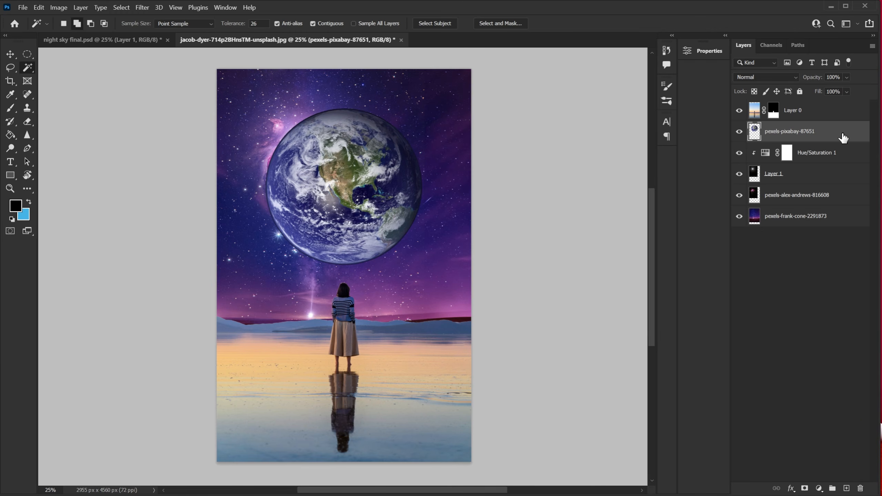
# Scale the earth down and position it in the upper right of the sky.
pyautogui.hotkey('ctrl', 't')
pyautogui.moveTo(266, 267); pyautogui.dragTo(339, 205)
pyautogui.moveTo(382, 143); pyautogui.dragTo(406, 153)
pyautogui.press('Return')
pyautogui.hotkey('ctrl', 't')
pyautogui.moveTo(445, 119); pyautogui.dragTo(430, 134)
pyautogui.moveTo(410, 176); pyautogui.dragTo(412, 171)
pyautogui.press('Return')
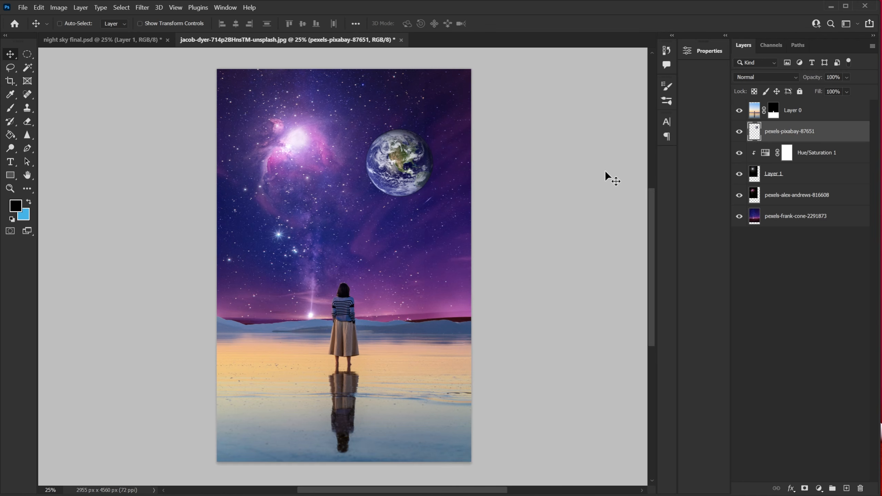
# Add an Inner Glow to the earth: Screen, 72% opacity, color 00f6ff, size 120 px.
pyautogui.doubleClick(850, 133)
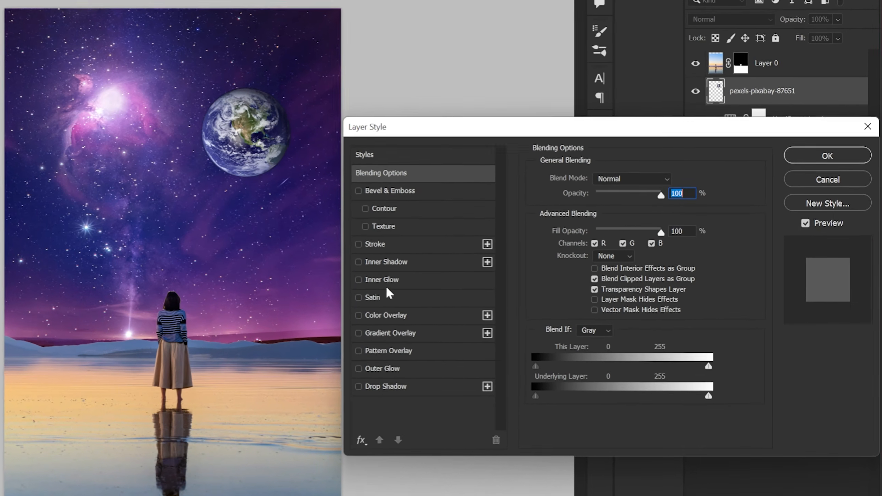
pyautogui.click(378, 283)
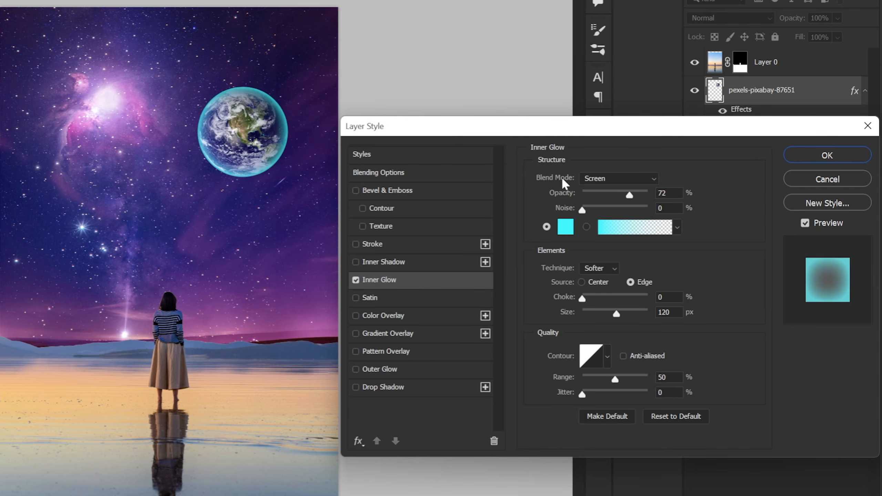
pyautogui.click(664, 193)
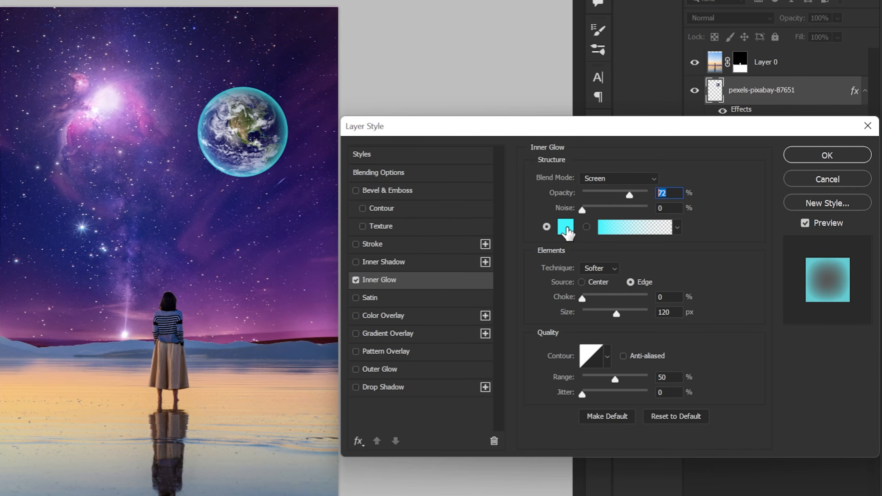
pyautogui.click(566, 227)
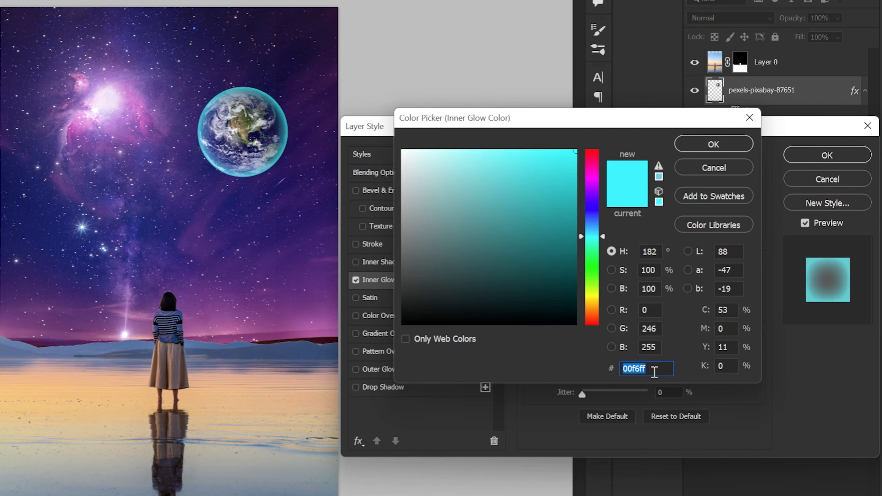
pyautogui.click(712, 168)
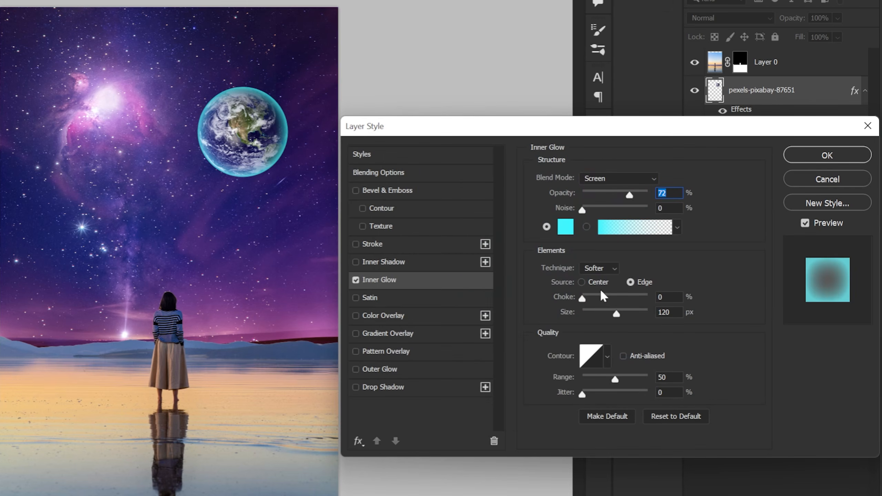
pyautogui.click(663, 312)
# Add an Outer Glow: Screen, 49% opacity, color 46bcff, size 213 px.
pyautogui.click(370, 373)
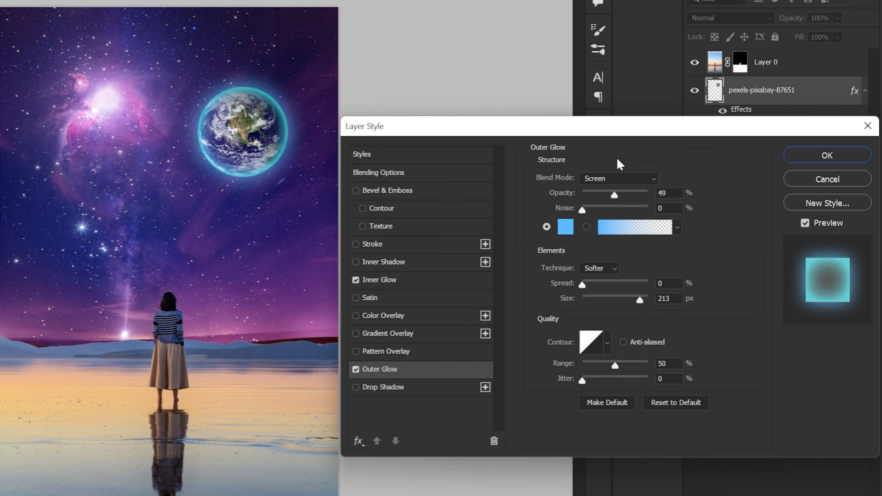
pyautogui.click(669, 194)
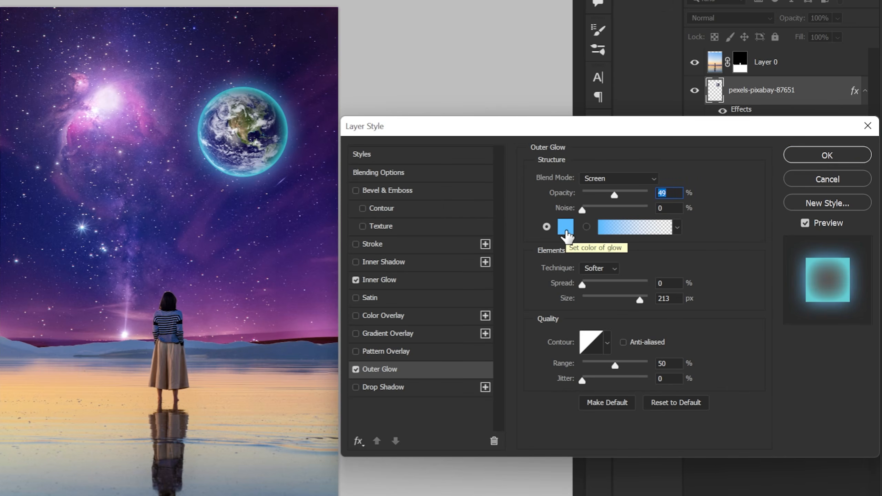
pyautogui.click(566, 230)
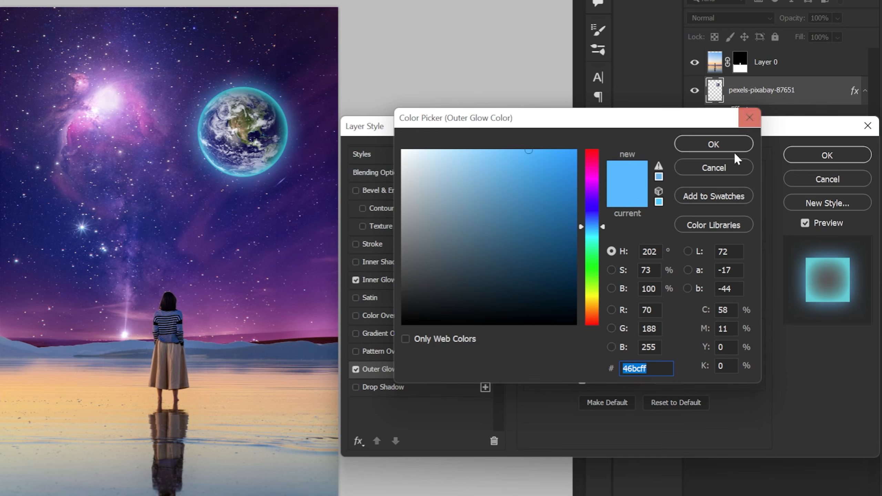
pyautogui.click(729, 167)
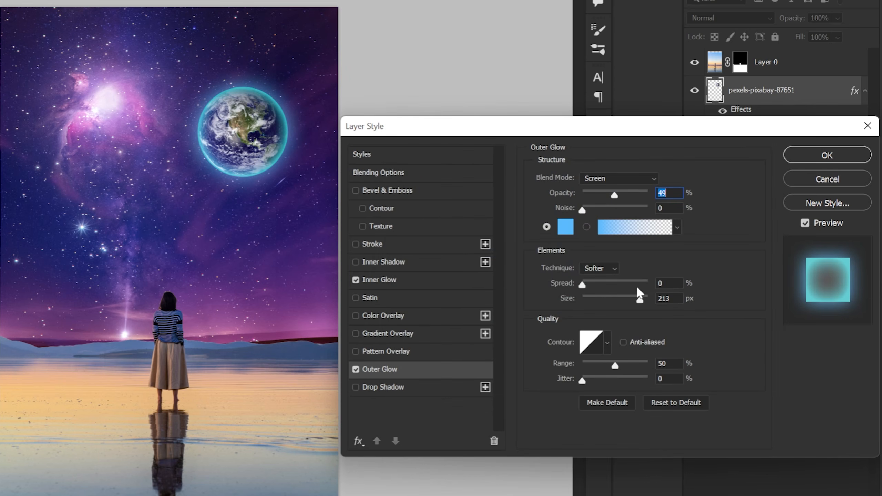
pyautogui.click(676, 299)
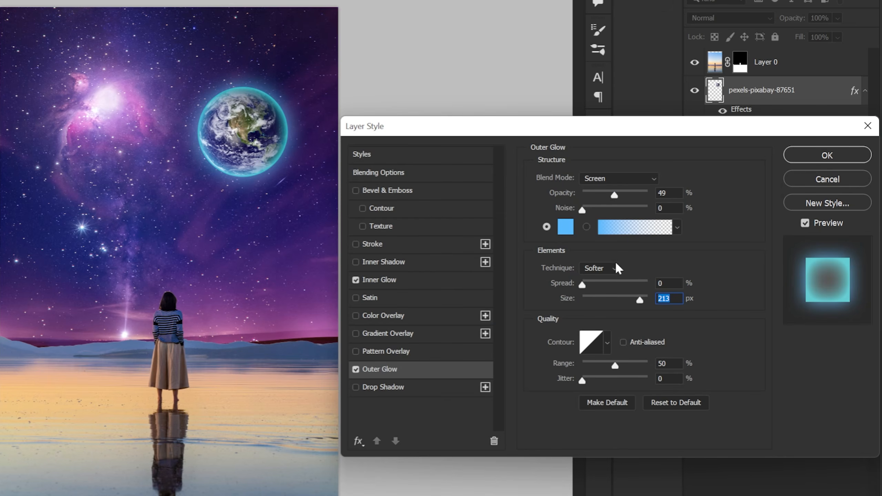
# Add a Gradient Overlay to the earth at 74% opacity.
pyautogui.click(376, 334)
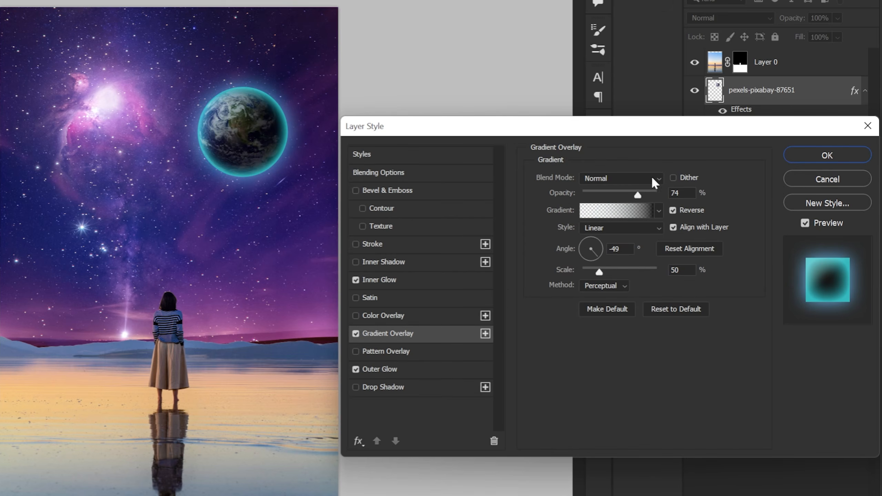
pyautogui.click(680, 193)
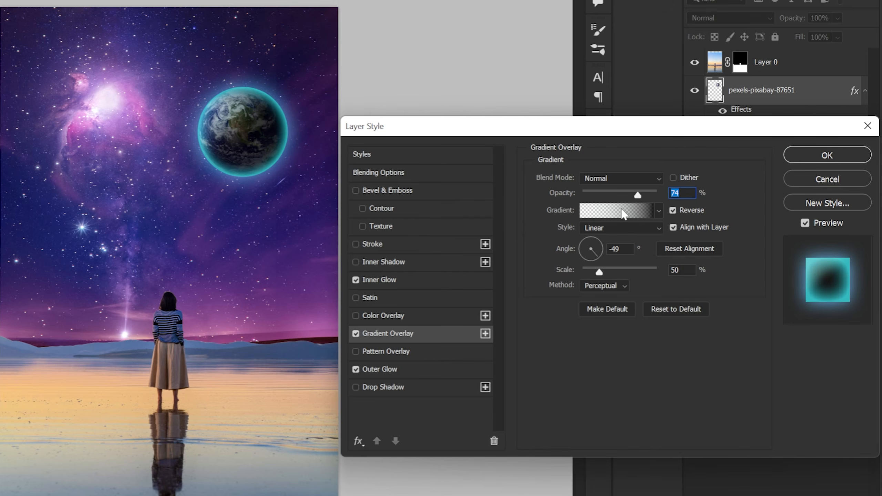
pyautogui.click(624, 213)
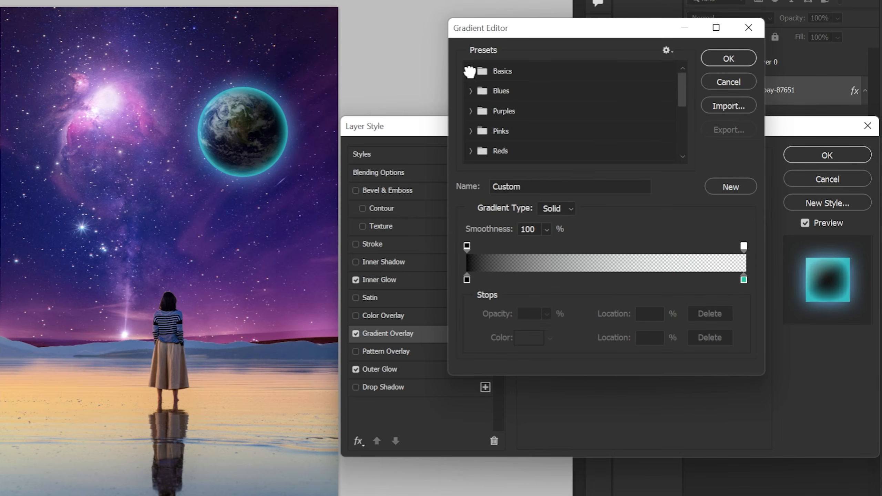
pyautogui.click(470, 71)
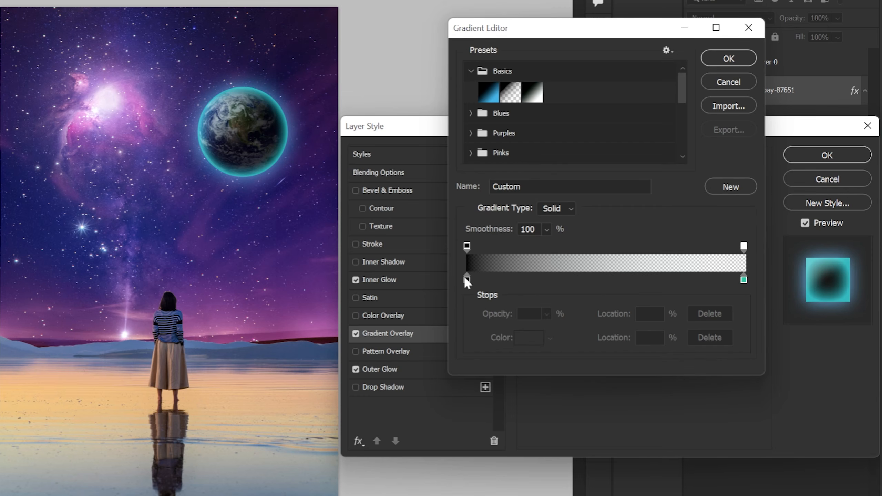
pyautogui.click(744, 279)
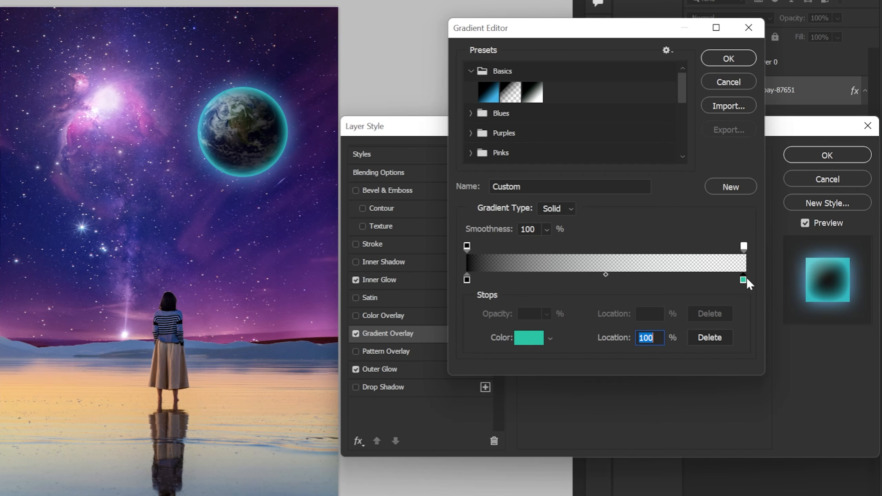
pyautogui.click(527, 337)
pyautogui.click(727, 167)
pyautogui.click(734, 81)
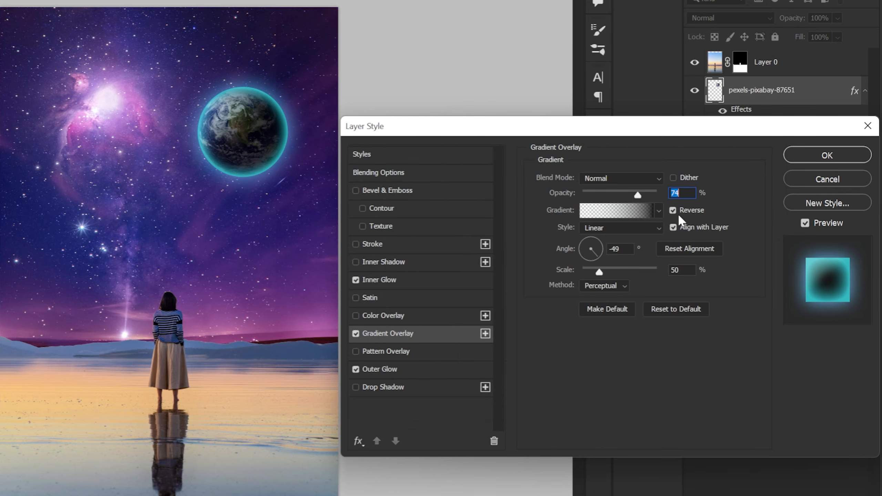
# Keep the gradient reversed with angle -49° and scale 50%, and apply the layer style.
pyautogui.click(674, 210)
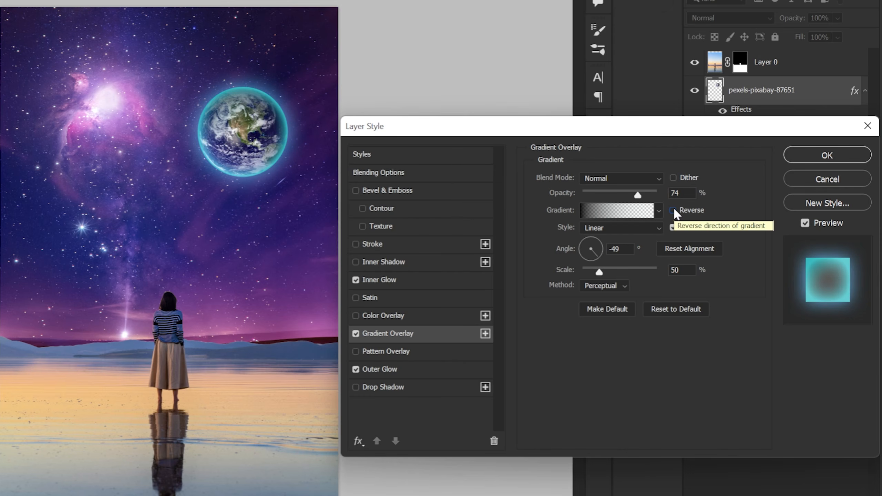
pyautogui.click(673, 210)
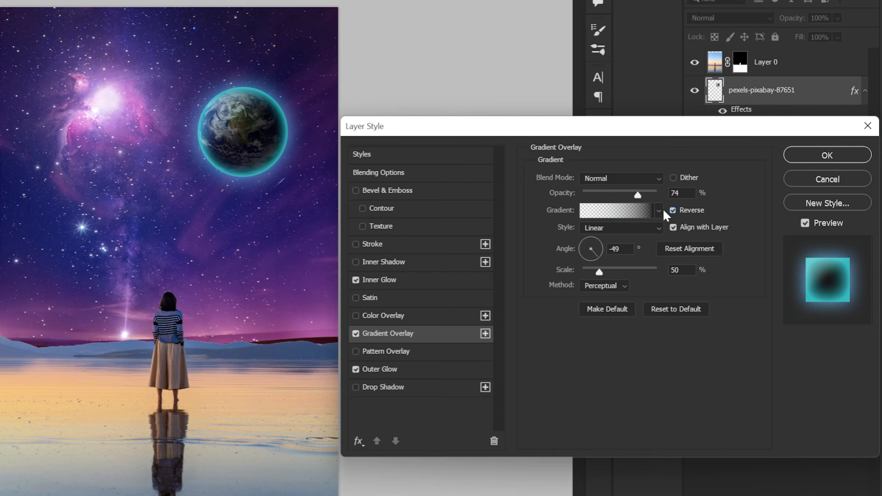
pyautogui.doubleClick(618, 249)
pyautogui.doubleClick(686, 270)
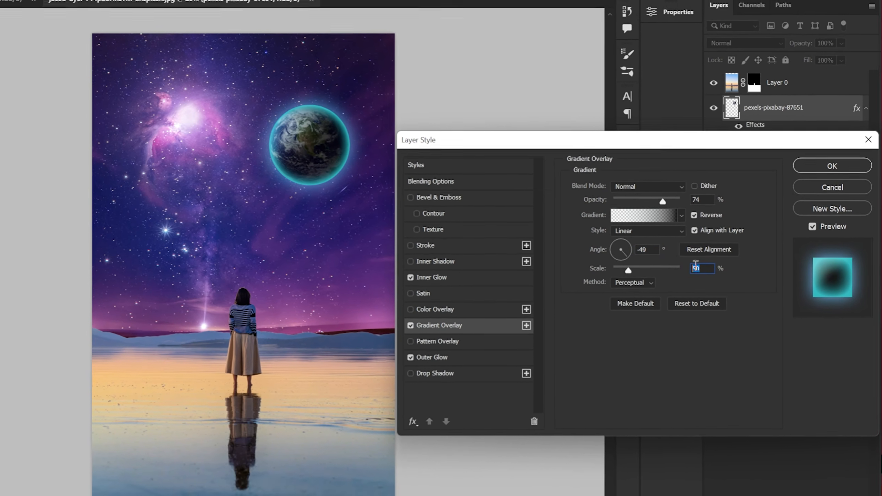
pyautogui.click(830, 160)
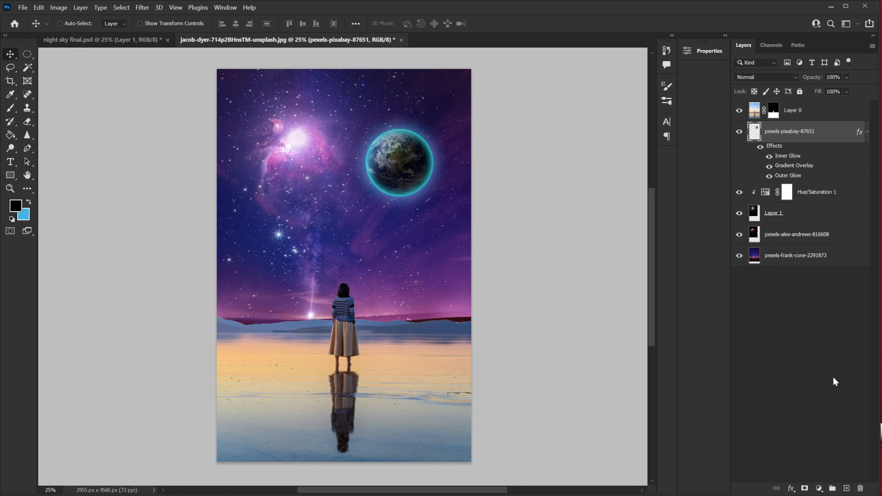
# Rename the earth layer to small palent.
pyautogui.doubleClick(786, 131)
pyautogui.write('smal')
pyautogui.press('Return')
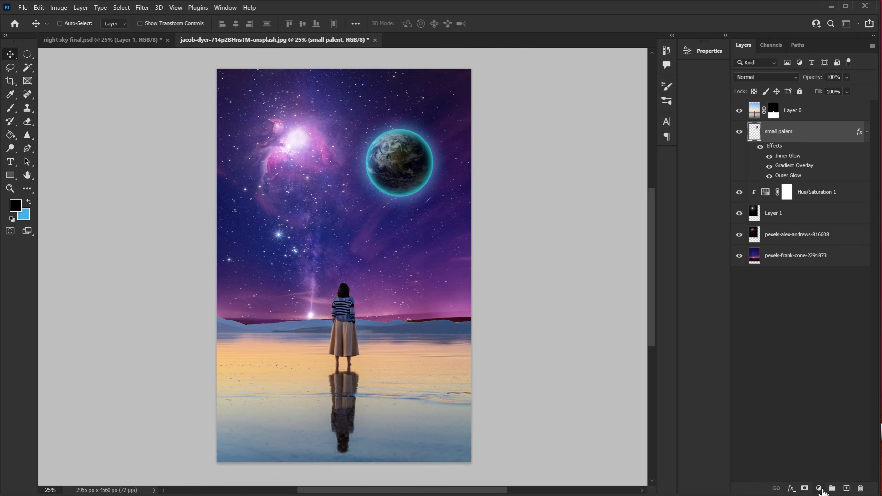
# Add a new Hue/Saturation adjustment layer above the earth layer.
pyautogui.click(819, 488)
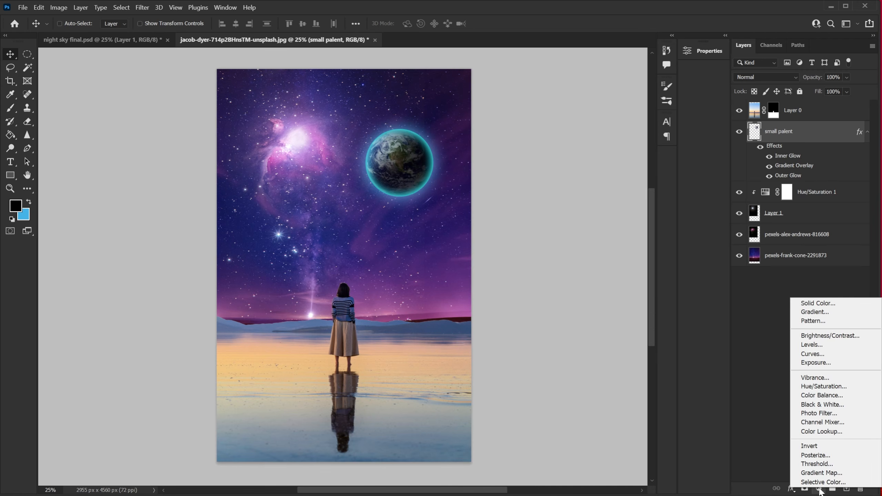
pyautogui.click(824, 388)
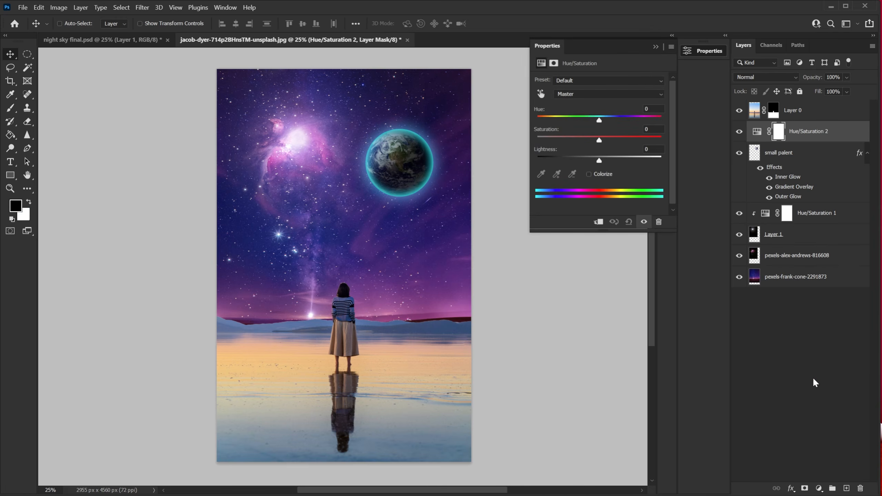
# Clip the new Hue/Saturation adjustment to the earth and set its hue to -42 and lightness to 19.
pyautogui.click(598, 222)
pyautogui.click(599, 120)
pyautogui.write('-')
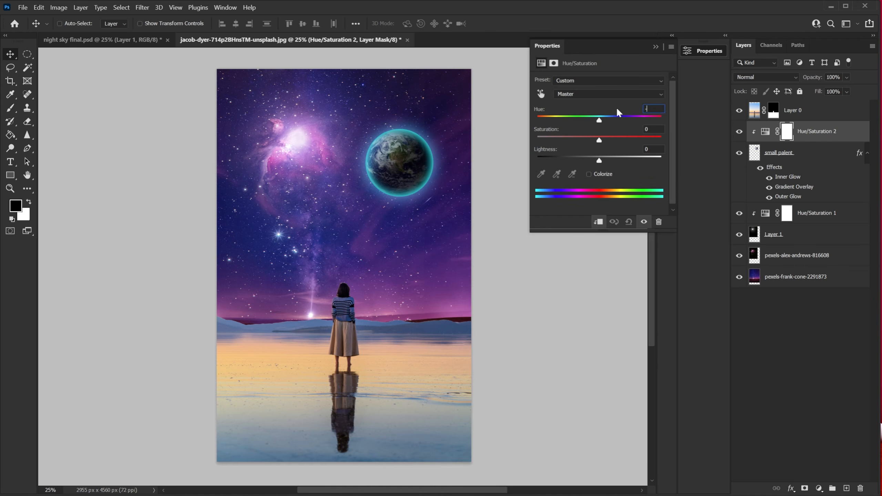
pyautogui.write('42')
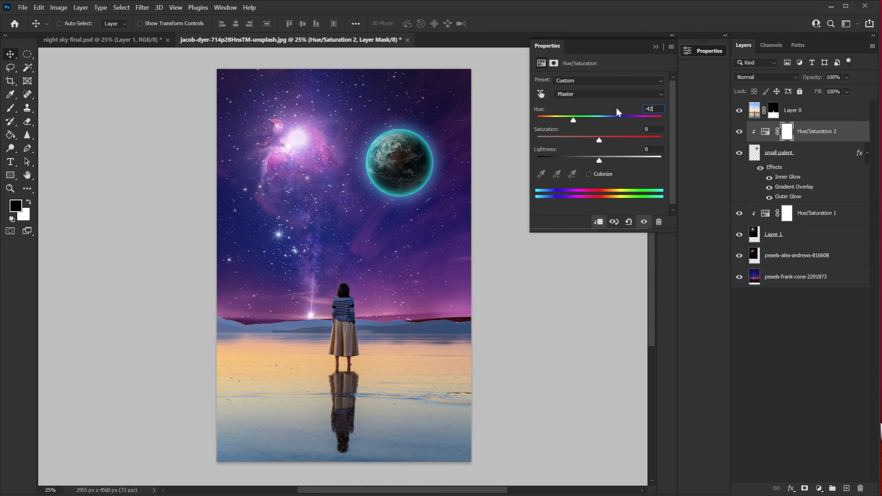
pyautogui.click(653, 149)
pyautogui.write('19')
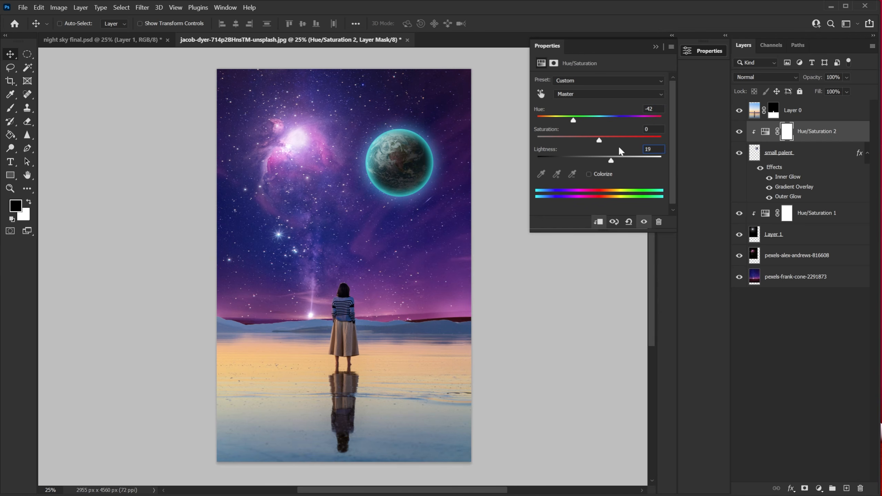
pyautogui.click(656, 46)
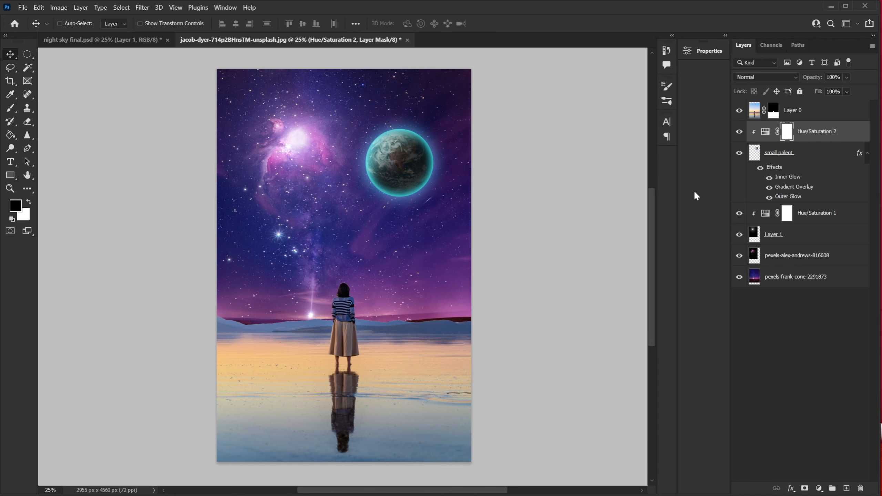
# Place the heic1917a Saturn image into the document as an embedded layer.
pyautogui.click(23, 7)
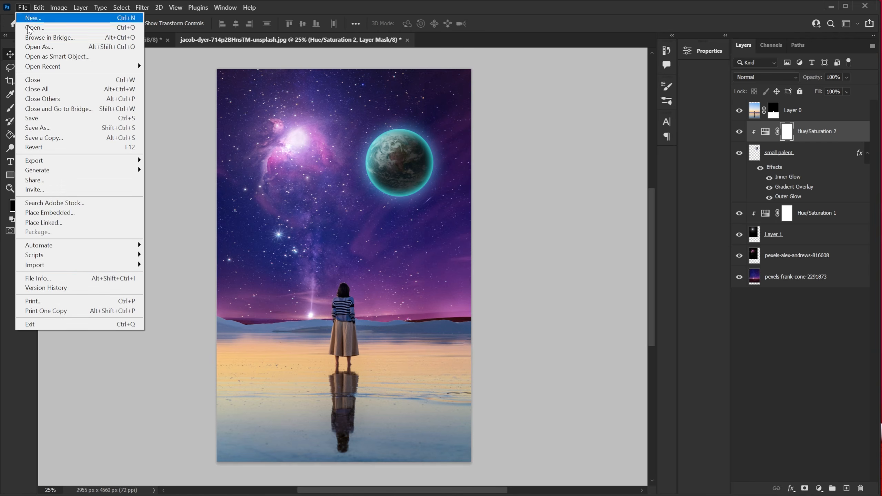
pyautogui.click(82, 212)
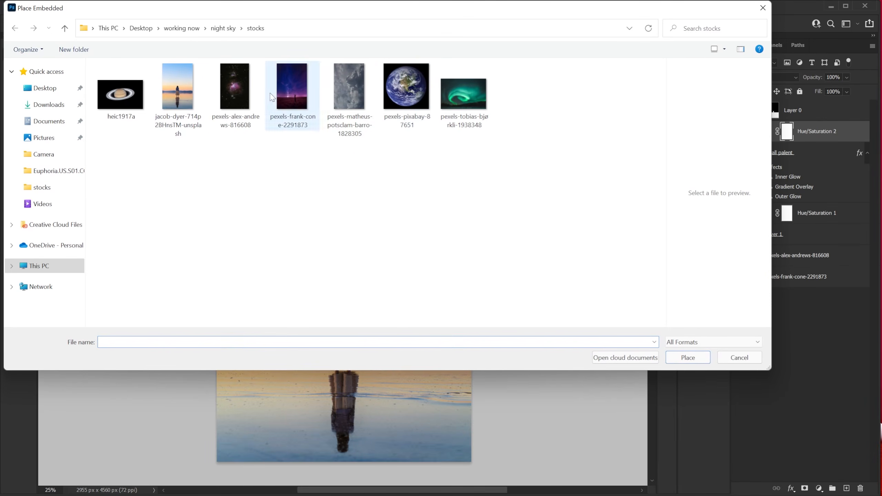
pyautogui.click(145, 88)
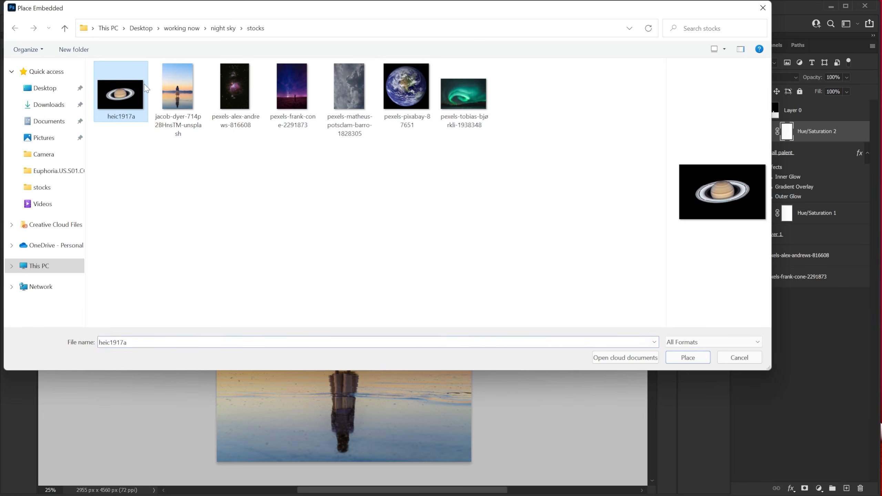
pyautogui.click(675, 355)
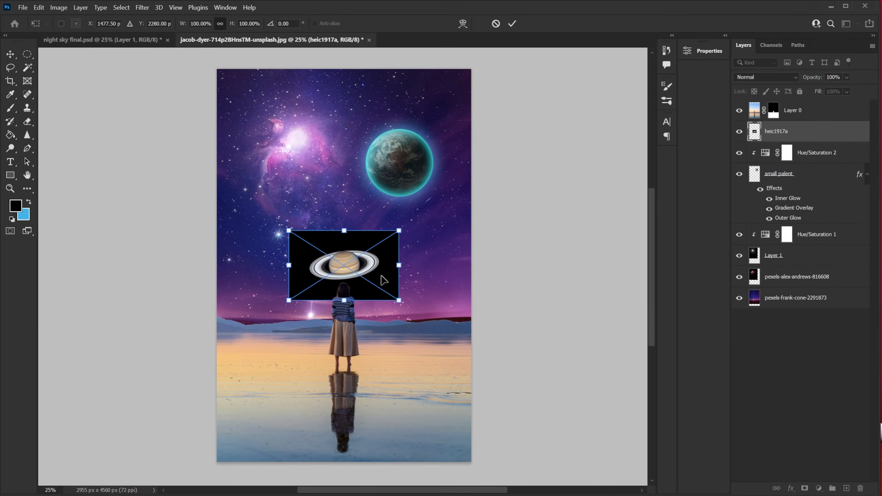
# Lower the Saturn layer to 44% opacity, then move it over the earth, rotated about 24.5° and scaled about 183%.
pyautogui.moveTo(383, 280); pyautogui.dragTo(418, 199)
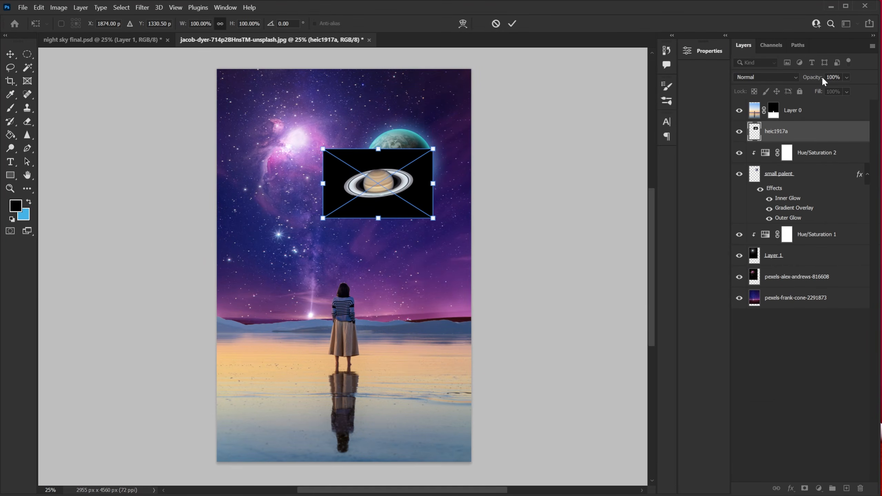
pyautogui.moveTo(812, 80); pyautogui.dragTo(783, 84)
pyautogui.moveTo(450, 135); pyautogui.dragTo(465, 172)
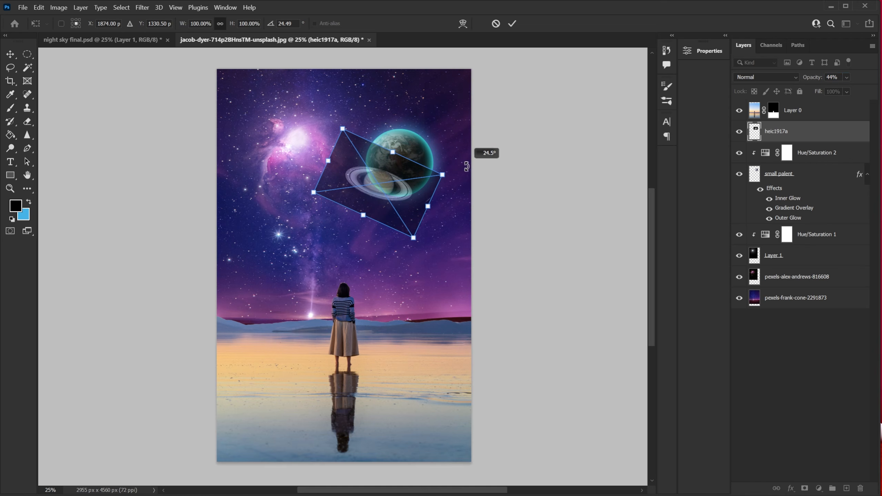
pyautogui.moveTo(422, 200); pyautogui.dragTo(440, 178)
pyautogui.moveTo(434, 217); pyautogui.dragTo(466, 260)
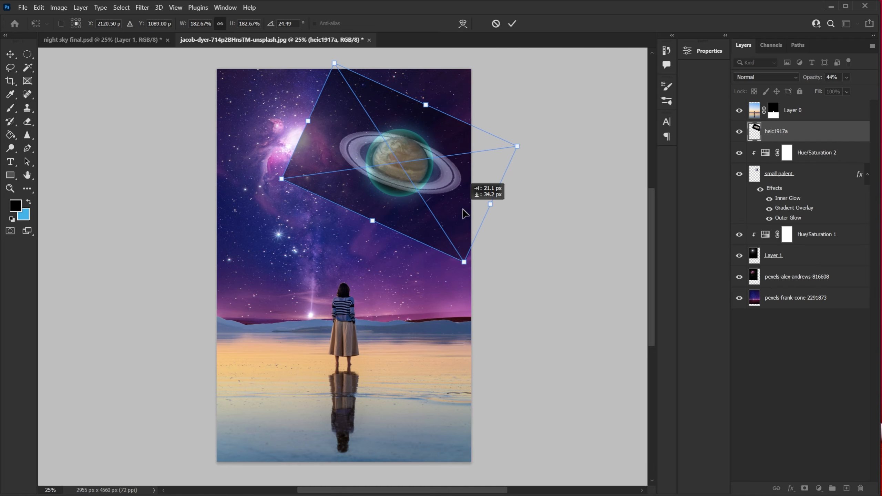
pyautogui.press('Return')
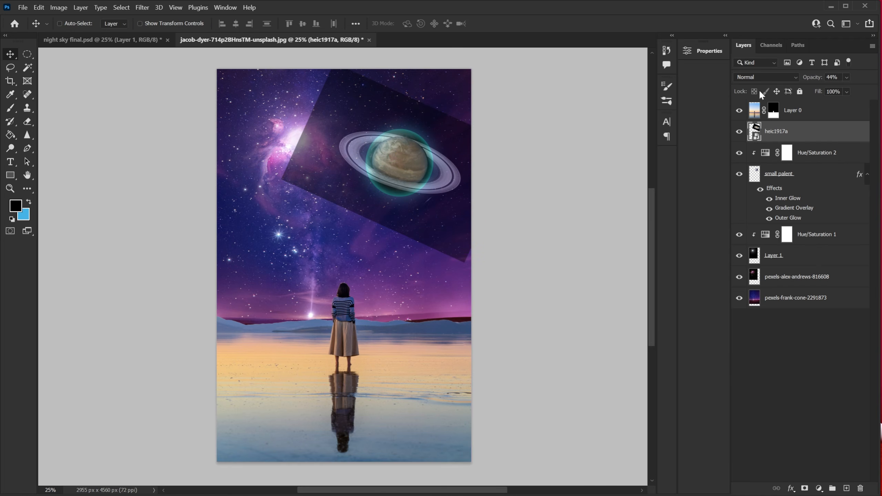
# Set the Saturn layer's blend mode to Screen and its opacity back to 100%.
pyautogui.click(767, 80)
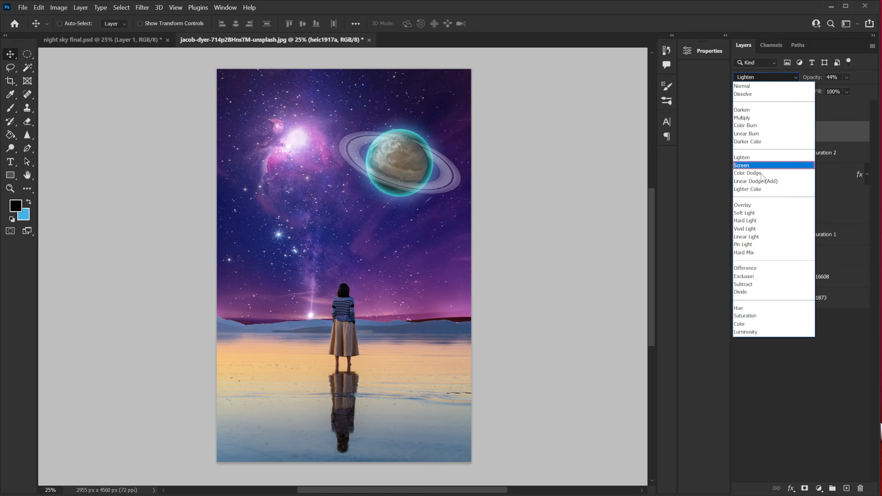
pyautogui.click(758, 166)
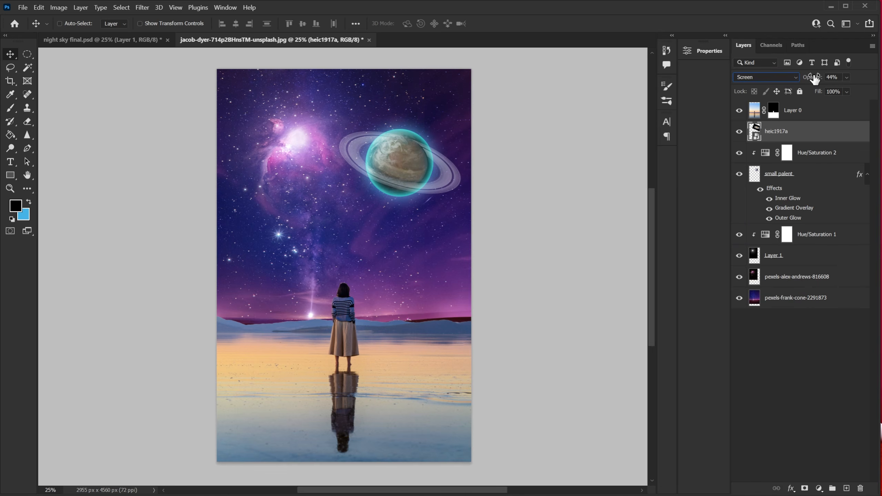
pyautogui.moveTo(808, 84); pyautogui.dragTo(879, 86)
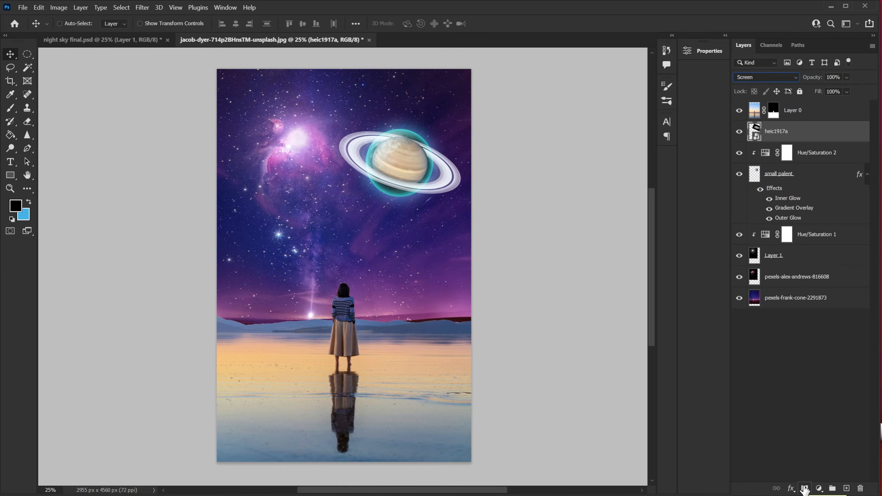
# Add a layer mask to the Saturn layer and paint out Saturn's body and the rings behind the earth with a soft brush.
pyautogui.click(805, 488)
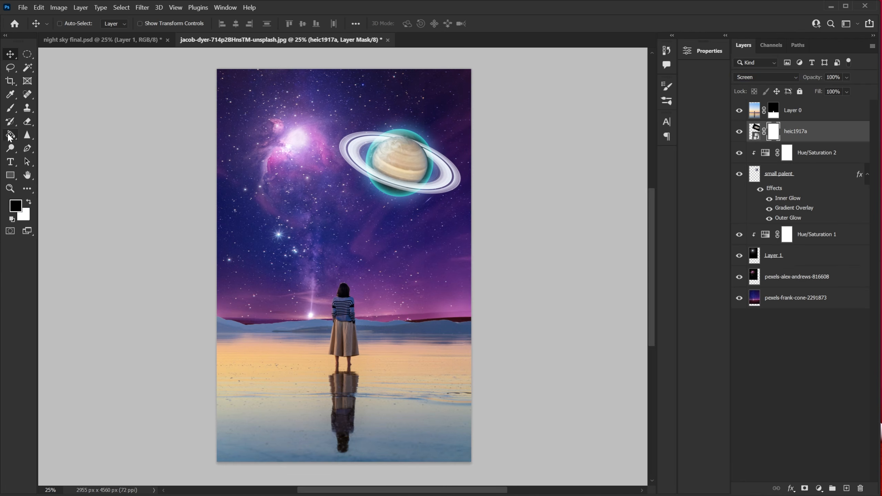
pyautogui.click(10, 108)
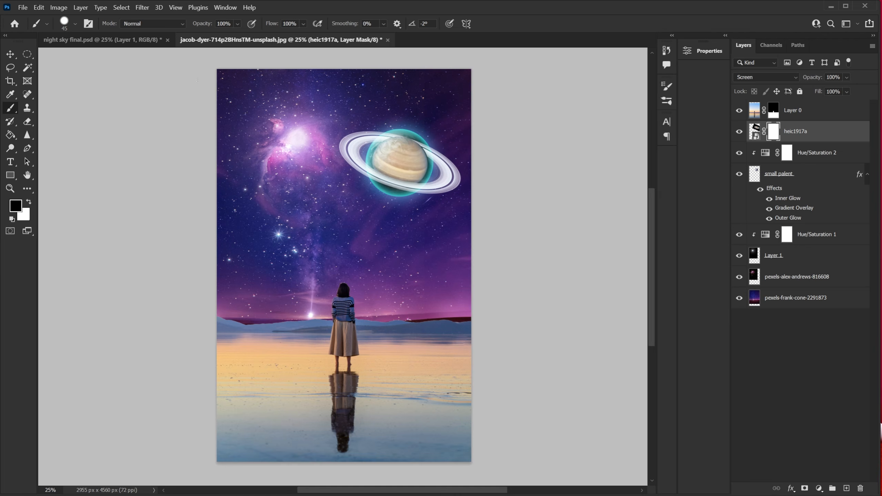
pyautogui.rightClick(378, 226)
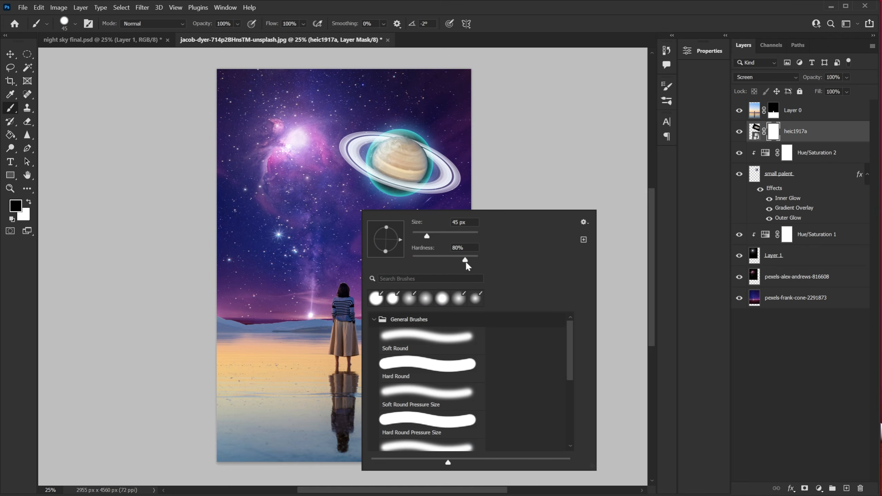
pyautogui.moveTo(465, 259); pyautogui.dragTo(447, 260)
pyautogui.click(740, 138)
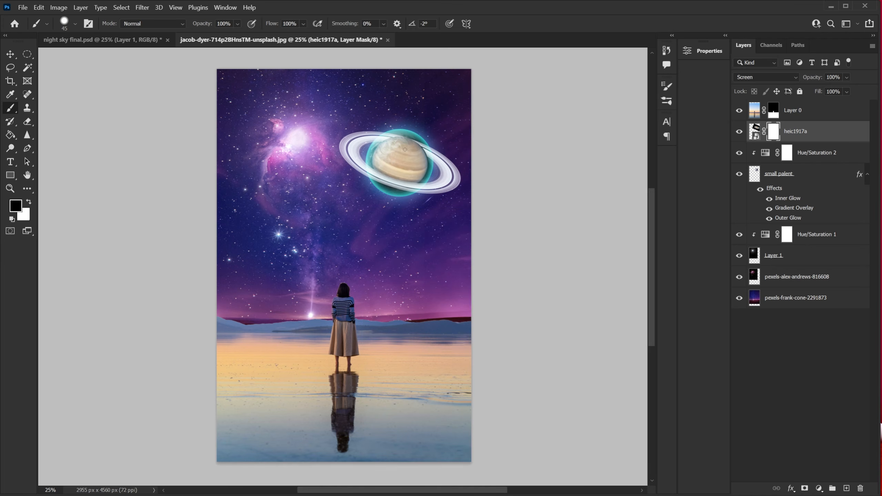
pyautogui.rightClick(400, 148)
pyautogui.moveTo(481, 175); pyautogui.dragTo(490, 175)
pyautogui.moveTo(391, 144); pyautogui.dragTo(387, 151)
pyautogui.hotkey('ctrl', '+')
pyautogui.hotkey('ctrl', '+')
pyautogui.hotkey('ctrl', '+')
pyautogui.moveTo(518, 156); pyautogui.dragTo(316, 474)
pyautogui.press(']')
pyautogui.press(']')
pyautogui.press(']')
pyautogui.press(']')
pyautogui.press(']')
pyautogui.moveTo(295, 250)
pyautogui.mouseDown()
pyautogui.moveTo(286, 275)
pyautogui.moveTo(348, 288)
pyautogui.moveTo(279, 316)
pyautogui.moveTo(294, 326)
pyautogui.moveTo(245, 297)
pyautogui.moveTo(281, 314)
pyautogui.moveTo(314, 264)
pyautogui.moveTo(347, 296)
pyautogui.mouseUp()
pyautogui.hotkey('ctrl', '-')
pyautogui.hotkey('ctrl', '-')
pyautogui.hotkey('ctrl', '-')
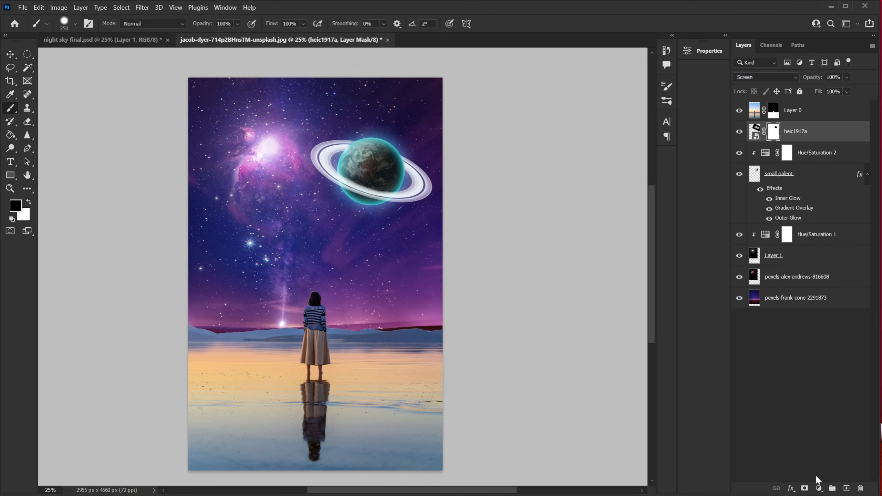
# Add a clipped Hue/Saturation adjustment to the rings, colorized with hue 207, saturation 67 and lightness -31.
pyautogui.click(820, 489)
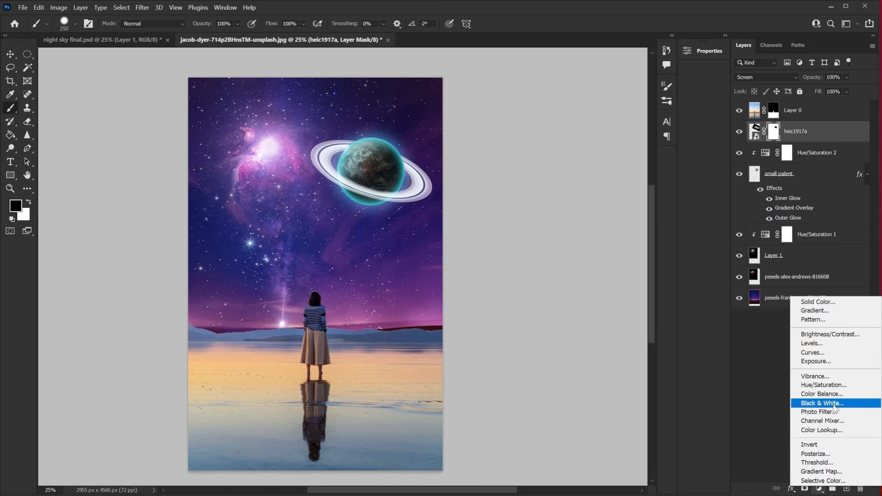
pyautogui.click(836, 385)
pyautogui.click(598, 222)
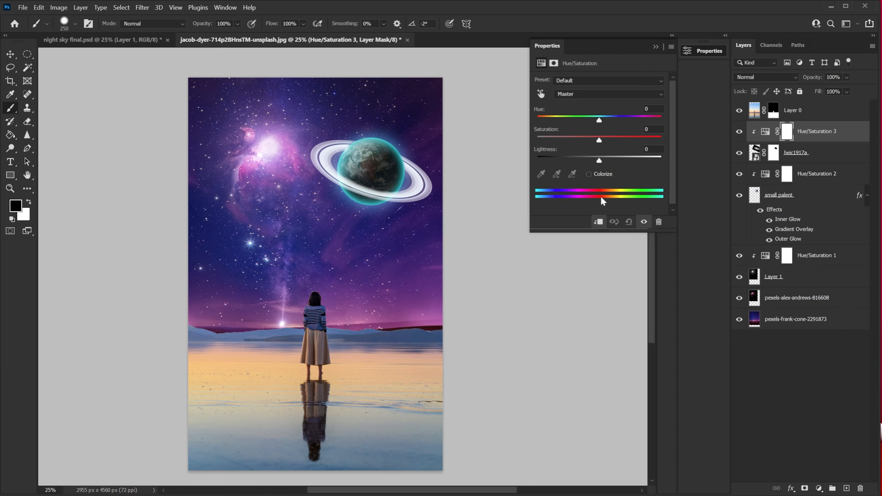
pyautogui.click(589, 174)
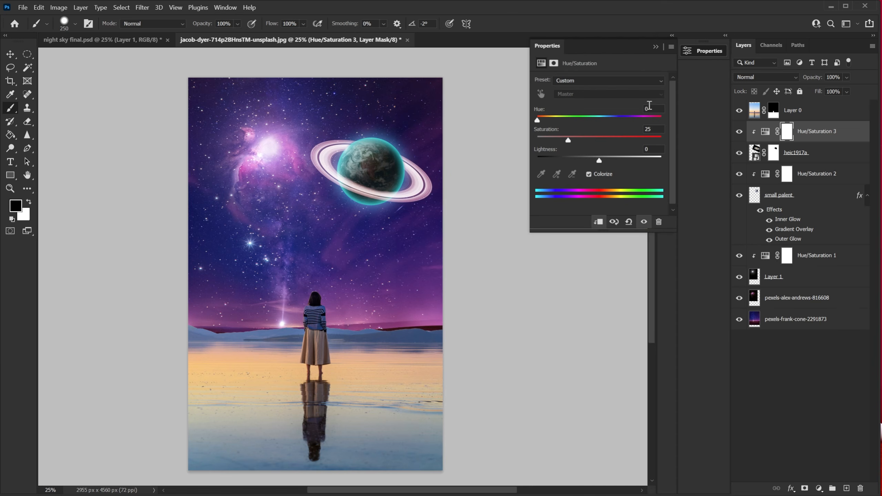
pyautogui.write('207')
pyautogui.press('Tab')
pyautogui.write('67')
pyautogui.click(657, 150)
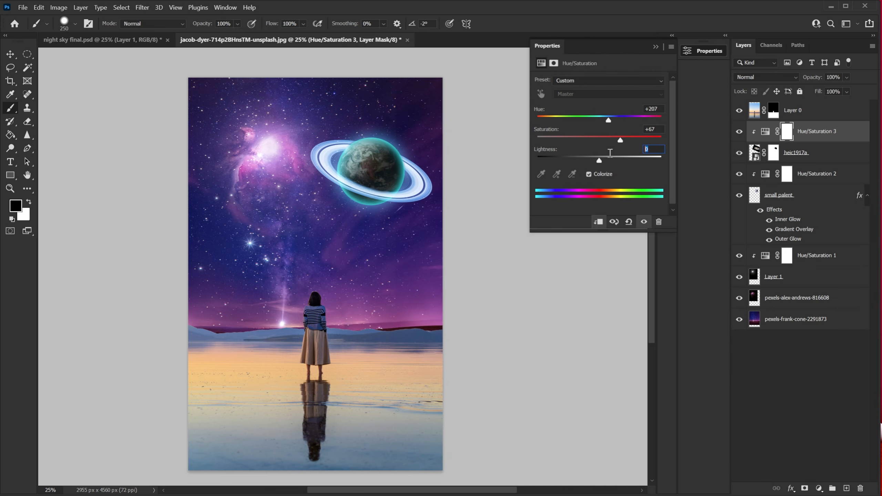
pyautogui.write('-31')
pyautogui.click(656, 46)
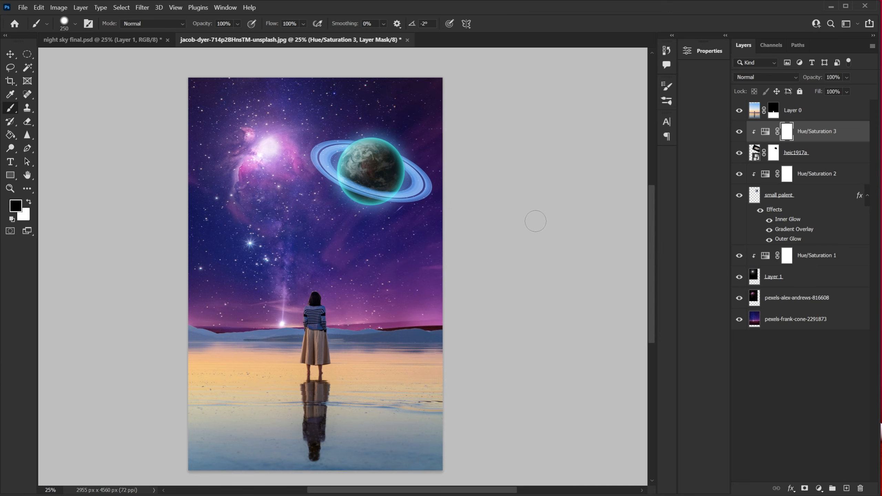
# Rename the Saturn ring layer to rigns.
pyautogui.doubleClick(796, 153)
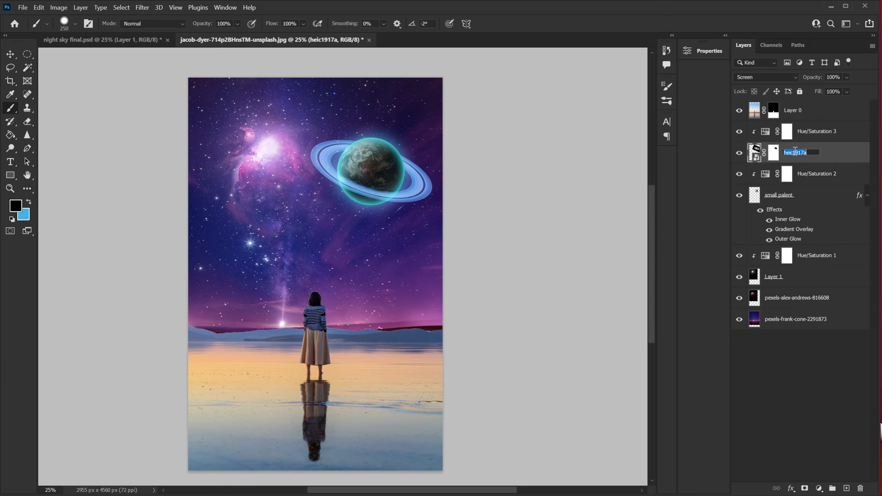
pyautogui.write('rigns')
pyautogui.press('Return')
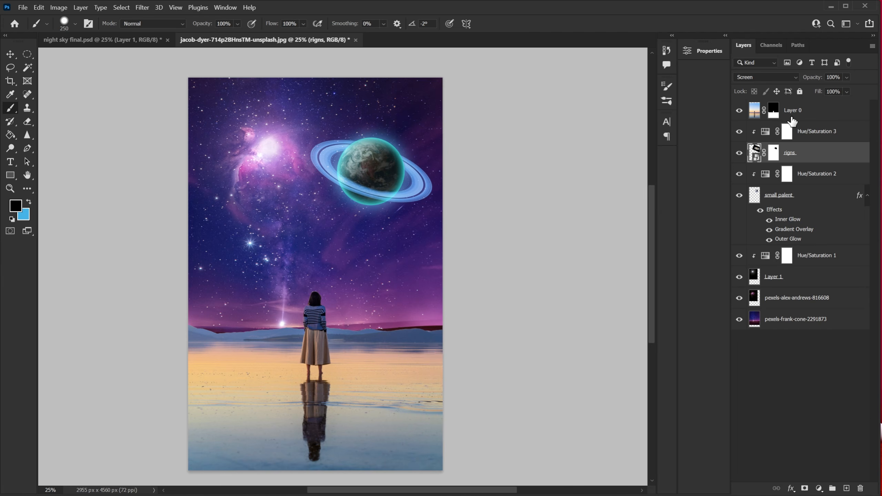
# Group the earth, rings and their Hue/Saturation adjustment layers together.
pyautogui.click(825, 134)
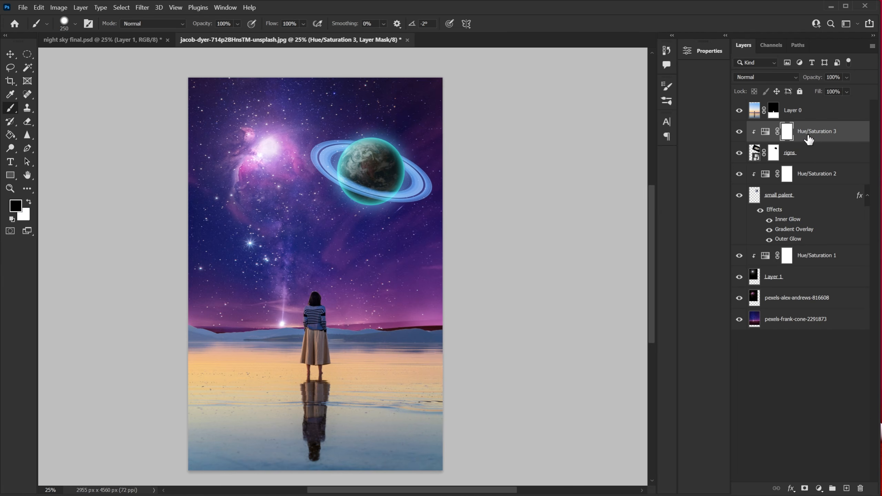
pyautogui.click(739, 131)
pyautogui.click(739, 131)
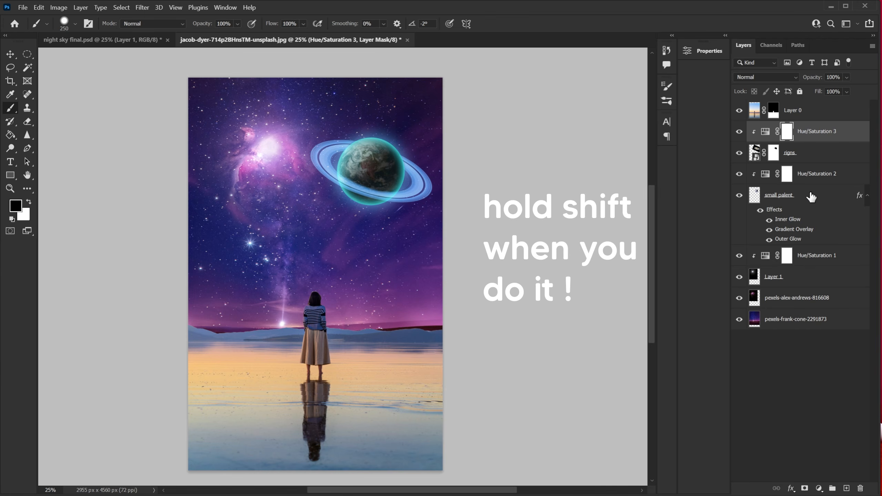
pyautogui.keyDown('shift'); pyautogui.click(819, 194); pyautogui.keyUp('shift')
pyautogui.moveTo(739, 131)
pyautogui.mouseDown()
pyautogui.moveTo(737, 195)
pyautogui.moveTo(743, 137)
pyautogui.mouseUp()
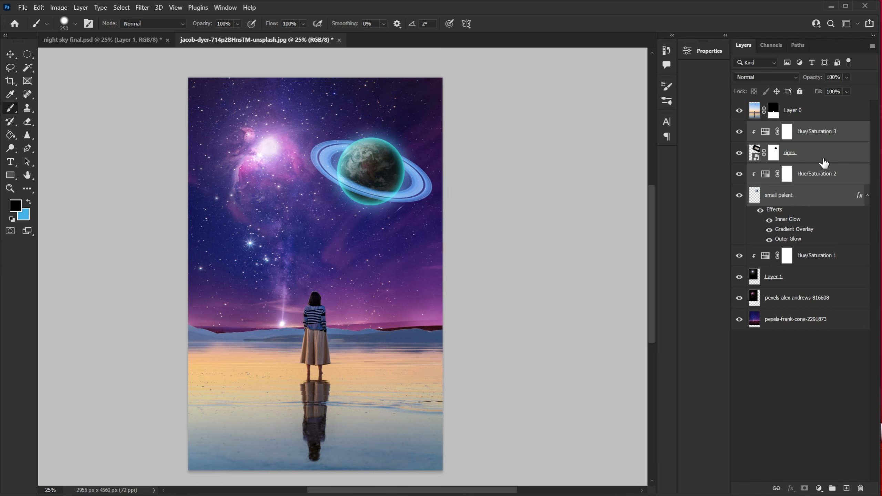
pyautogui.hotkey('ctrl', 'g')
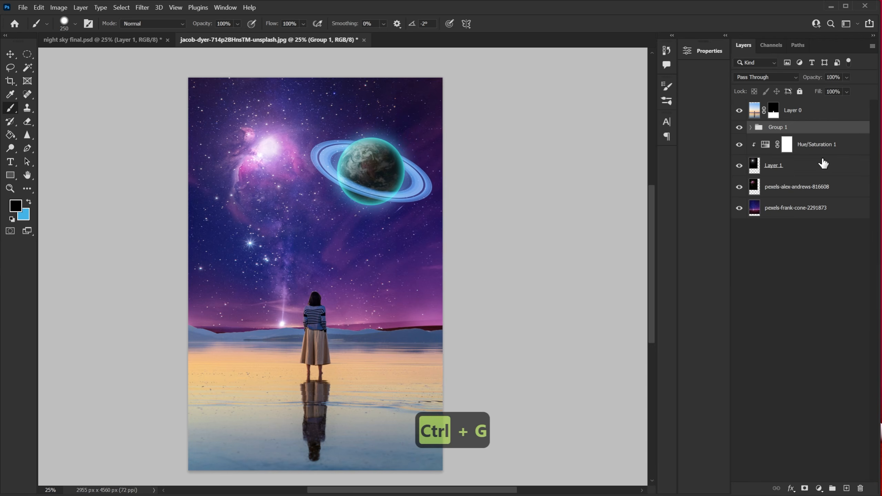
# Rename the new group to small planet.
pyautogui.click(739, 127)
pyautogui.click(739, 127)
pyautogui.doubleClick(777, 127)
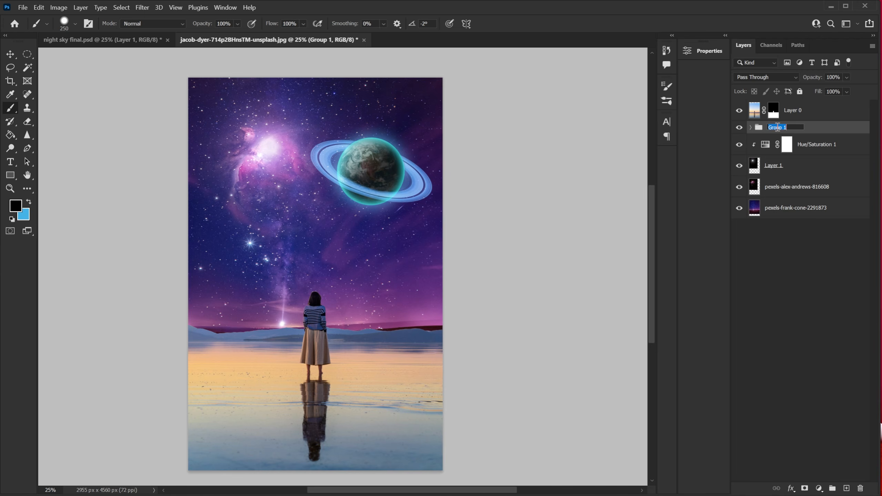
pyautogui.write('small planet')
pyautogui.press('Return')
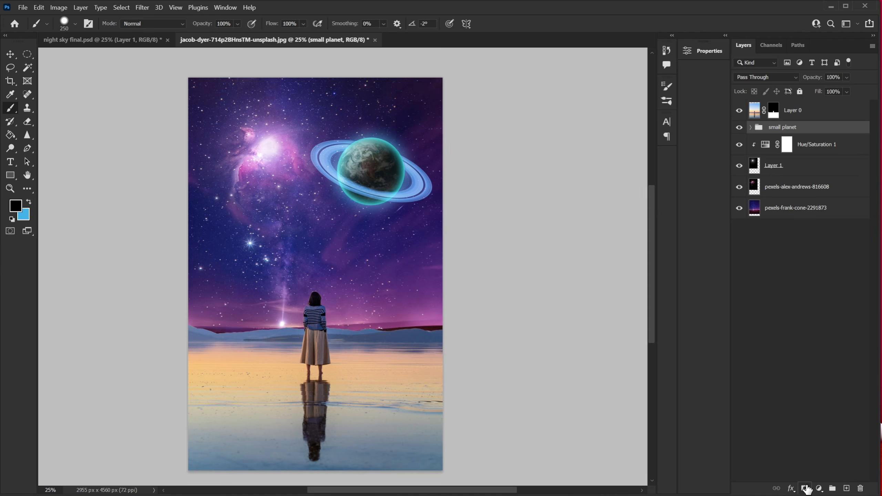
# Add a layer mask to the small planet group and set the brush hardness to 0%.
pyautogui.click(804, 488)
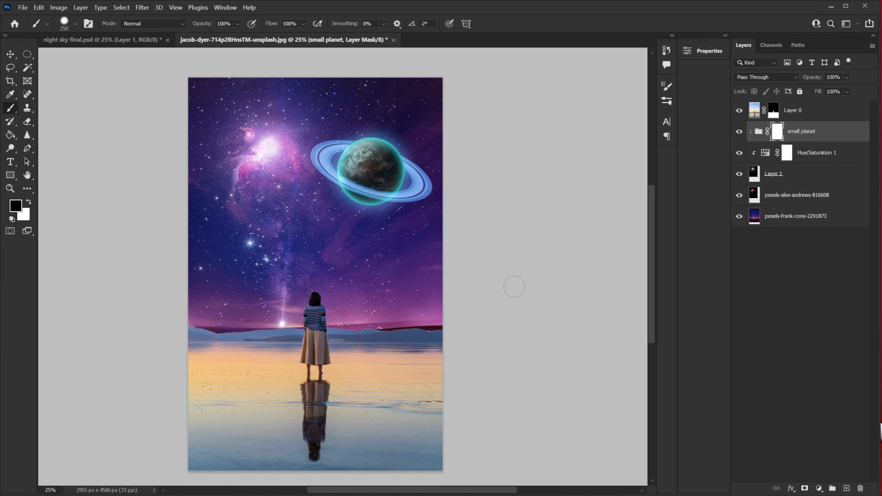
pyautogui.rightClick(519, 284)
pyautogui.moveTo(471, 282); pyautogui.dragTo(428, 282)
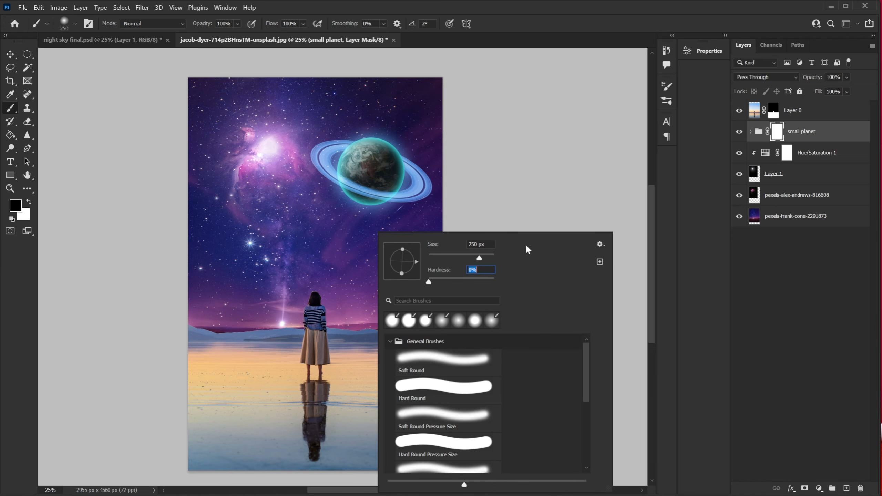
pyautogui.click(777, 131)
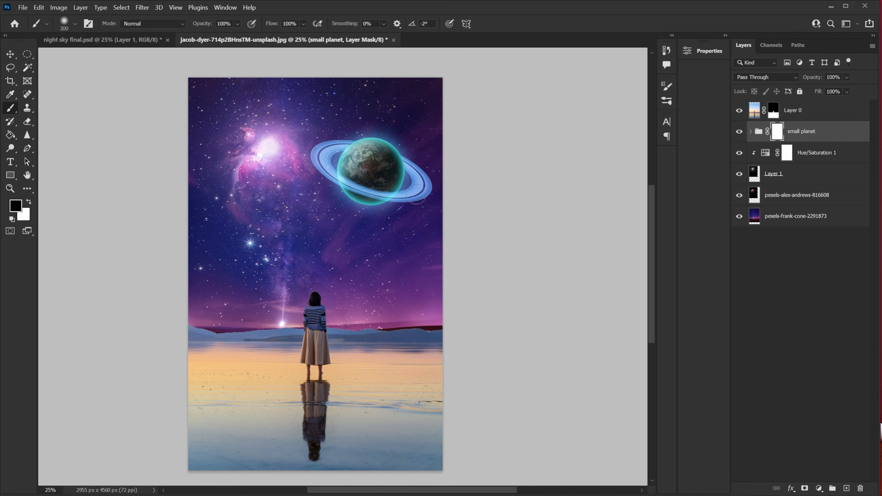
# Enlarge the brush to 800 px and paint once on the group mask over the planet.
pyautogui.press(']')
pyautogui.press(']')
pyautogui.press(']')
pyautogui.press(']')
pyautogui.press(']')
pyautogui.click(373, 201)
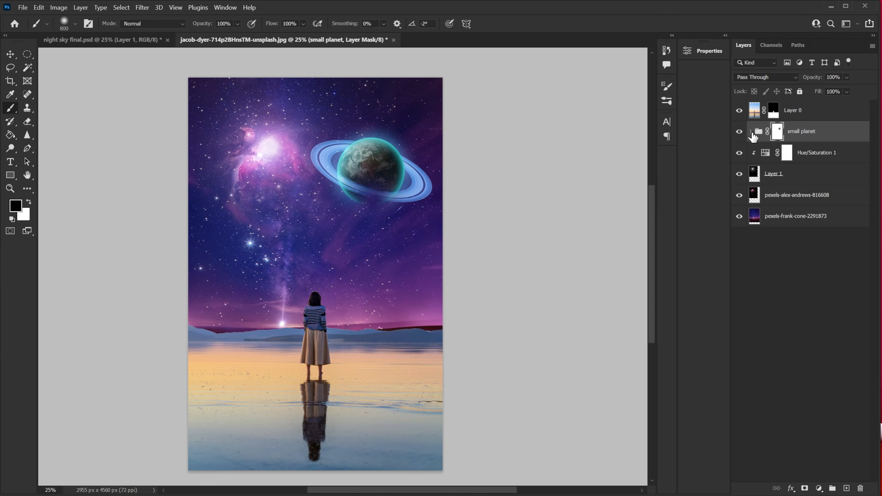
# Expand the small planet group and duplicate the earth layer inside it.
pyautogui.click(751, 132)
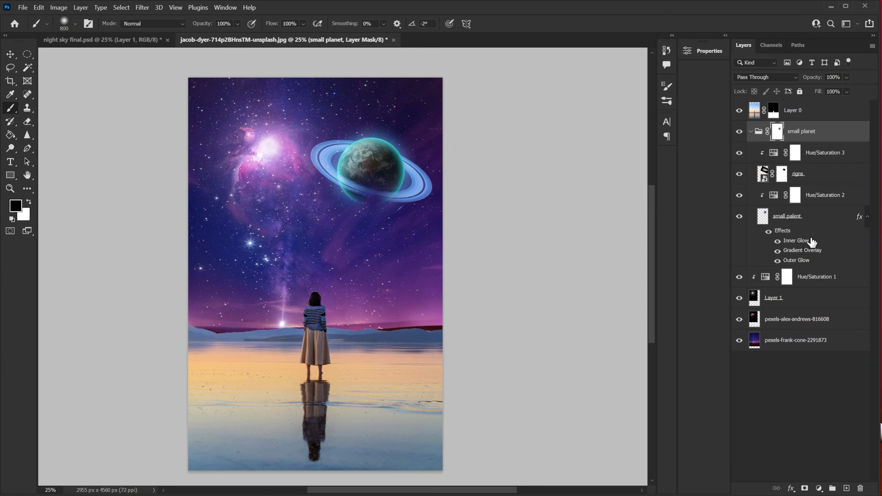
pyautogui.click(797, 219)
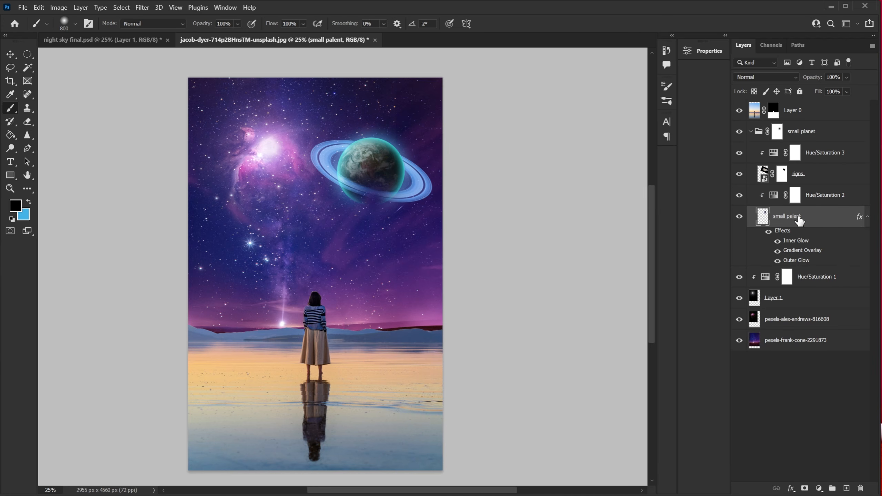
pyautogui.hotkey('ctrl', 'j')
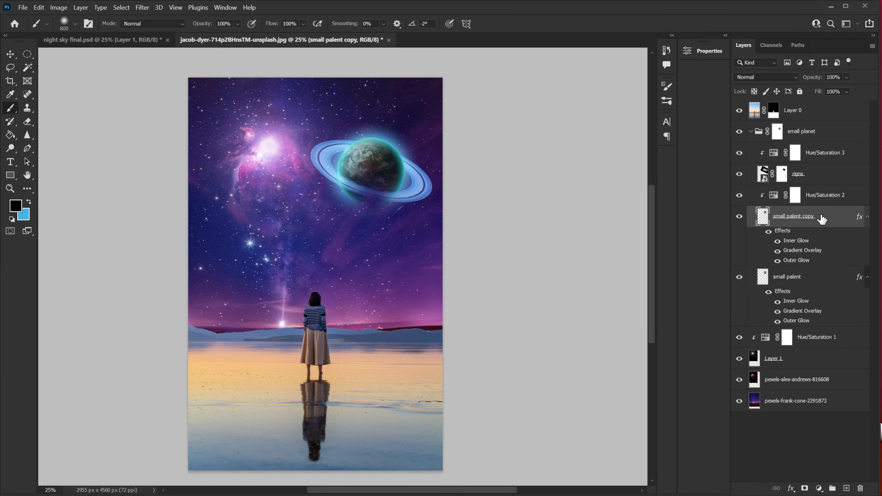
# Move the original earth layer out of the group to sit above it.
pyautogui.click(774, 197)
pyautogui.click(776, 214)
pyautogui.click(792, 278)
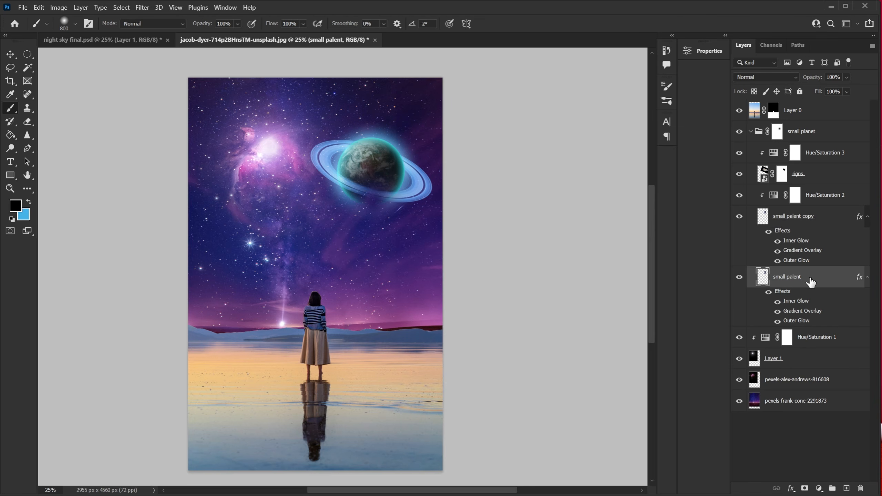
pyautogui.moveTo(814, 280); pyautogui.dragTo(806, 121)
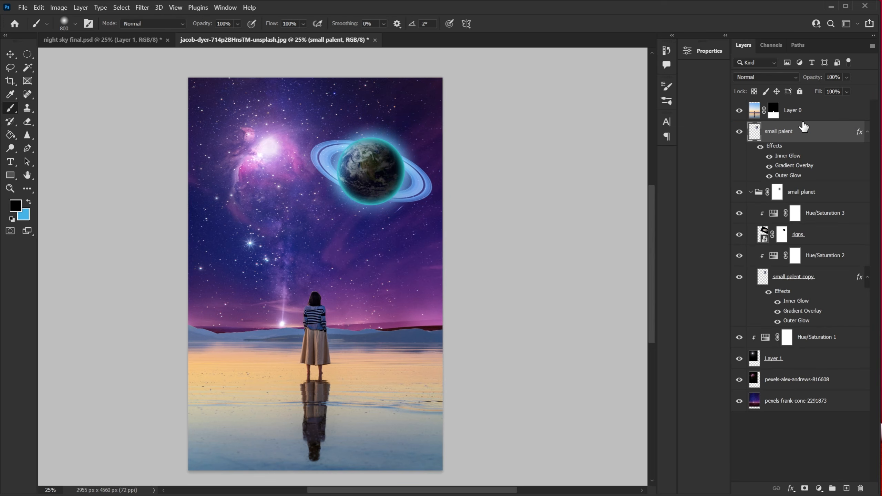
# Move the extracted earth toward the lower left and rename its layer big planet.
pyautogui.click(12, 53)
pyautogui.moveTo(369, 176); pyautogui.dragTo(261, 242)
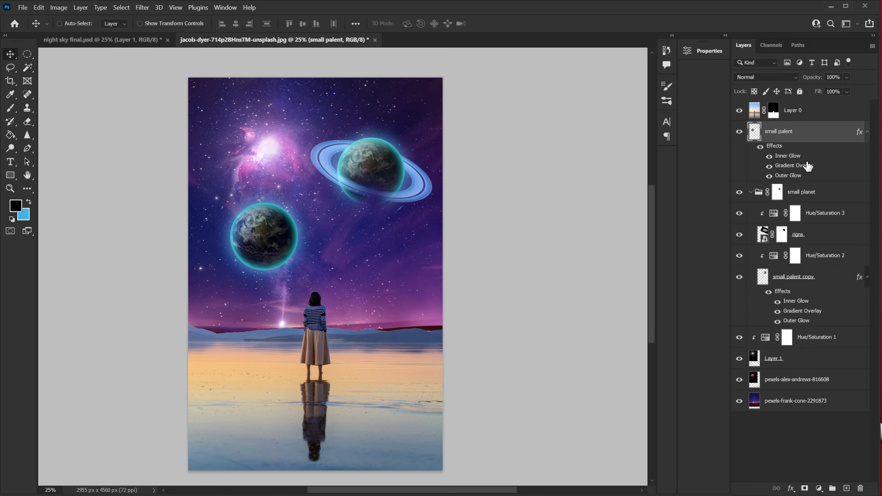
pyautogui.doubleClick(776, 134)
pyautogui.write('big planet')
pyautogui.press('Return')
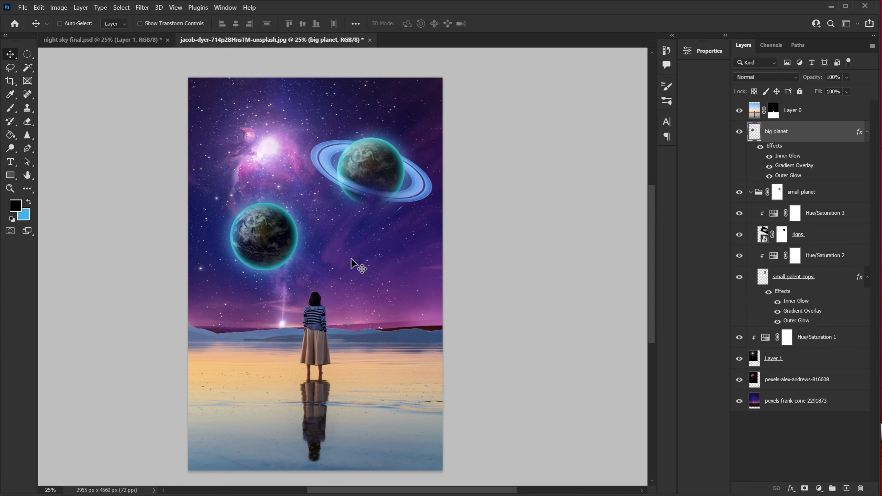
# Scale up the big planet with Free Transform and move it down behind the horizon.
pyautogui.hotkey('ctrl', 't')
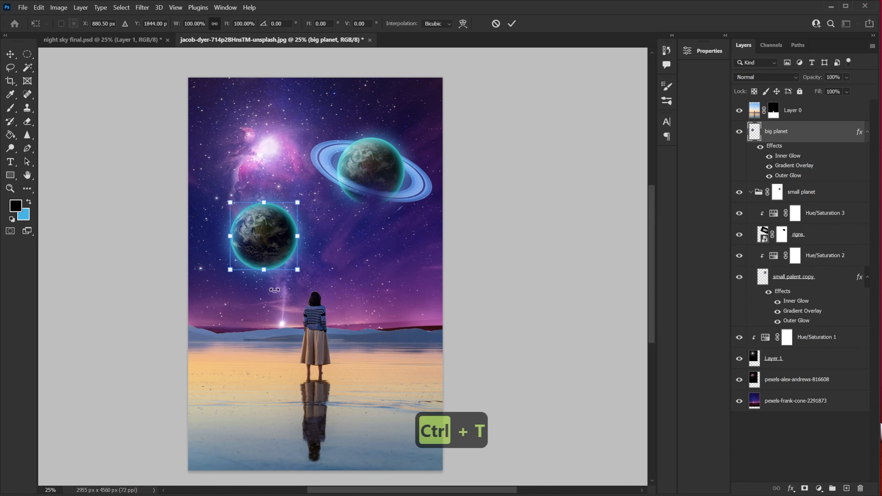
pyautogui.moveTo(302, 267); pyautogui.dragTo(452, 421)
pyautogui.moveTo(386, 243); pyautogui.dragTo(315, 291)
pyautogui.press('Return')
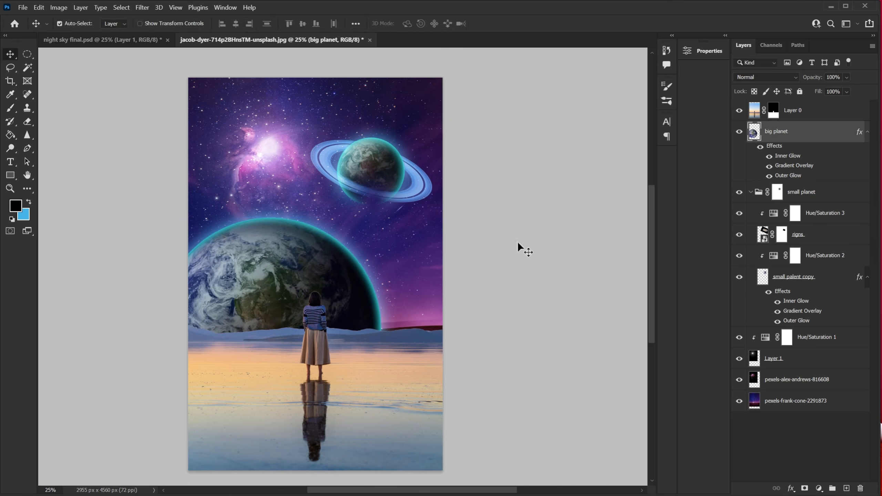
# Rescale and reposition the big planet so its curve rises behind the woman.
pyautogui.hotkey('ctrl', 't')
pyautogui.moveTo(381, 249); pyautogui.dragTo(430, 205)
pyautogui.moveTo(395, 247); pyautogui.dragTo(372, 273)
pyautogui.press('Return')
pyautogui.moveTo(305, 291); pyautogui.dragTo(304, 275)
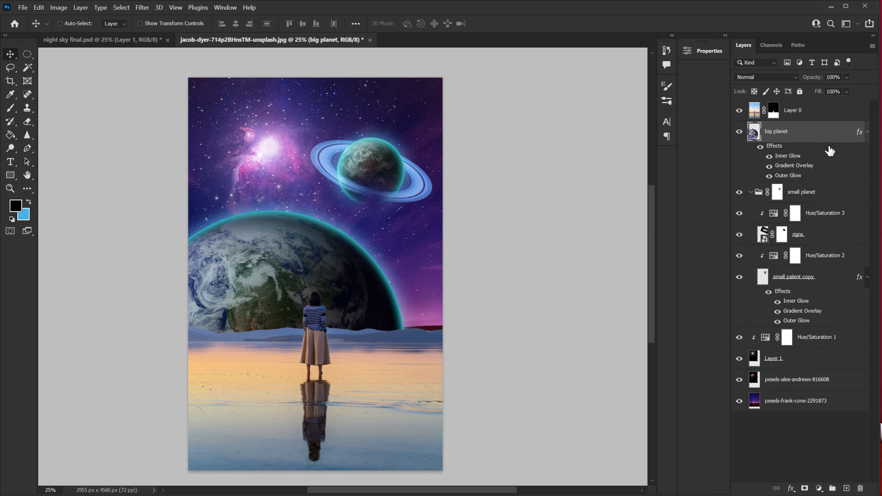
# Edit the big planet's Gradient Overlay: opacity 100%, angle -96°, scale 56%.
pyautogui.doubleClick(794, 165)
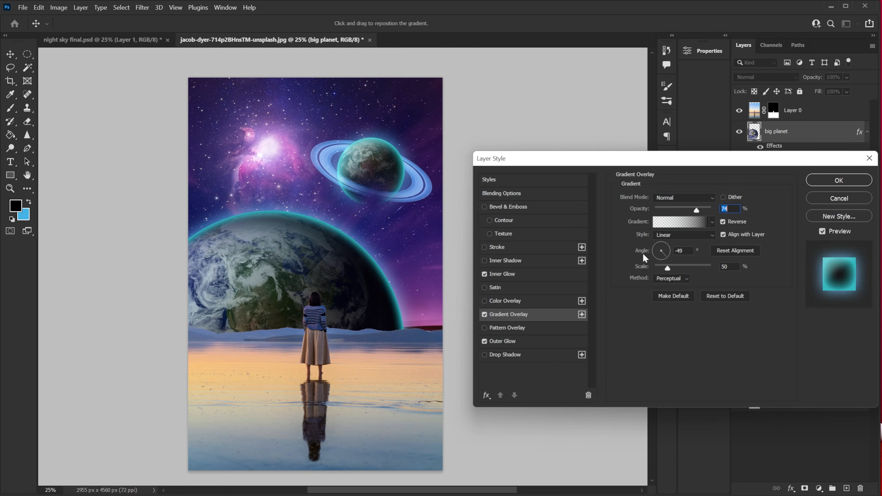
pyautogui.write('100')
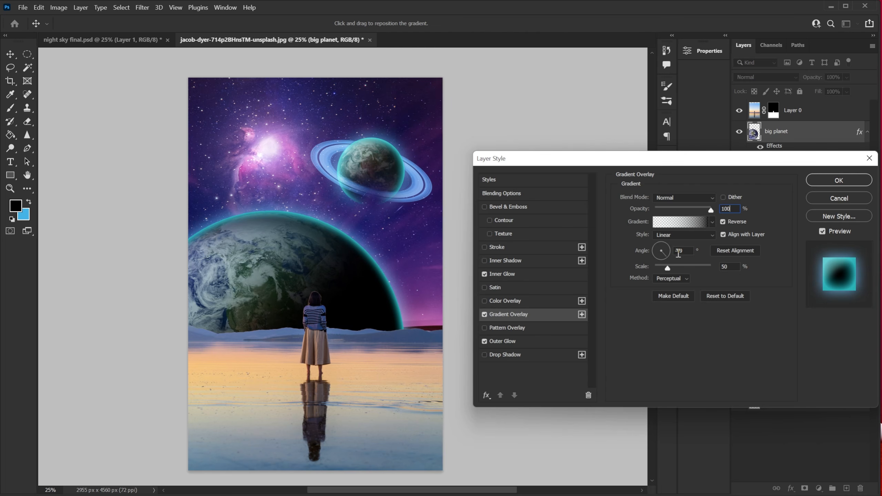
pyautogui.moveTo(684, 250); pyautogui.dragTo(663, 250)
pyautogui.write('-96')
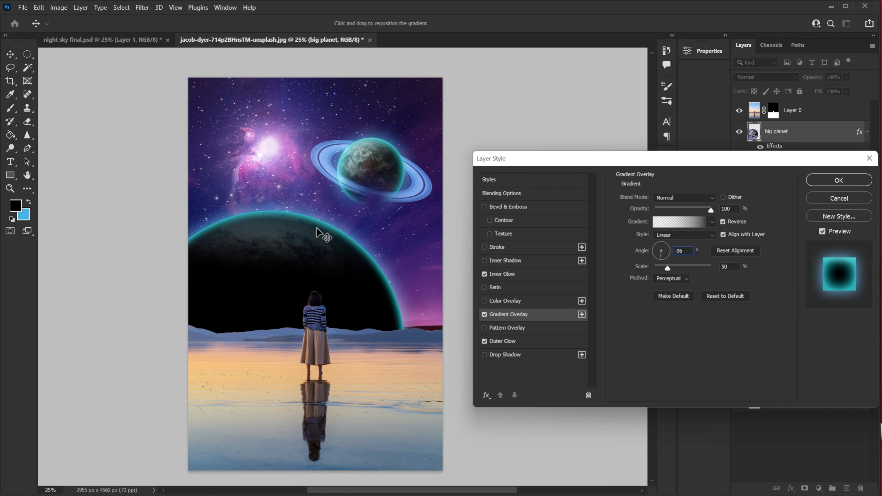
pyautogui.click(730, 267)
pyautogui.write('56')
pyautogui.click(819, 180)
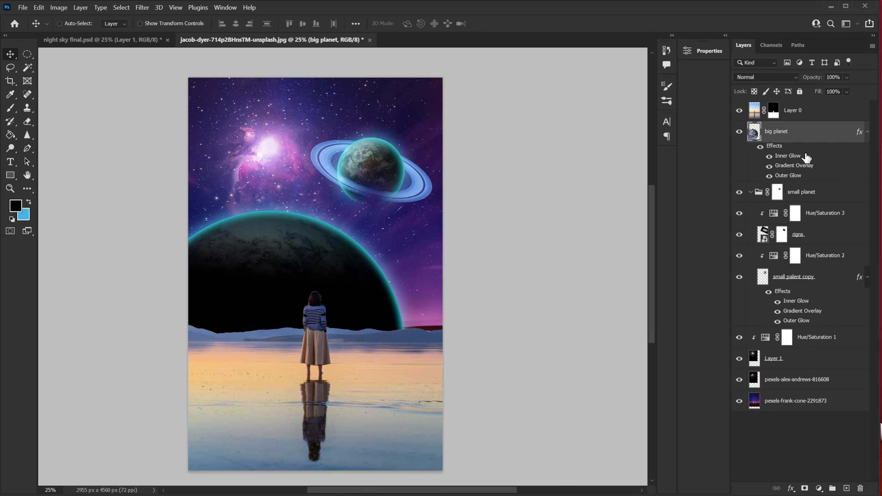
# Place the aurora image pexels-tobias-bjørkli-1938348 as an embedded layer and position it over the big planet.
pyautogui.click(22, 8)
pyautogui.click(75, 222)
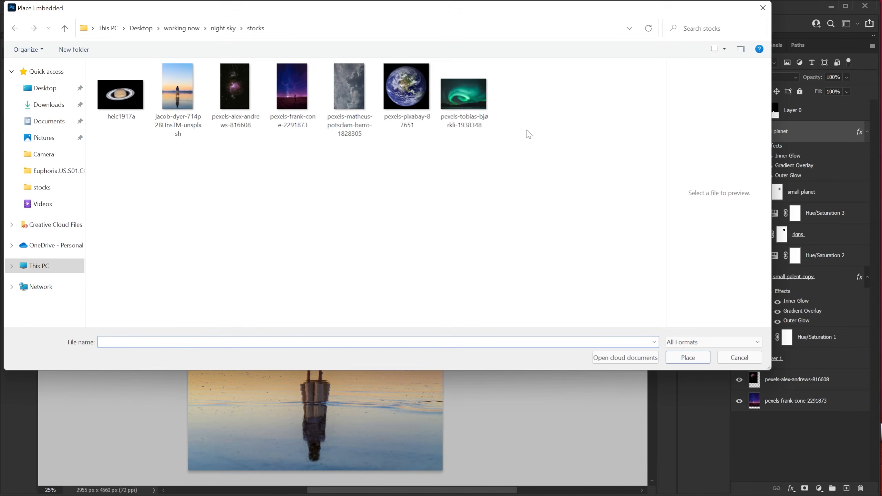
pyautogui.click(466, 94)
pyautogui.click(687, 357)
pyautogui.moveTo(369, 273); pyautogui.dragTo(354, 263)
pyautogui.press('Return')
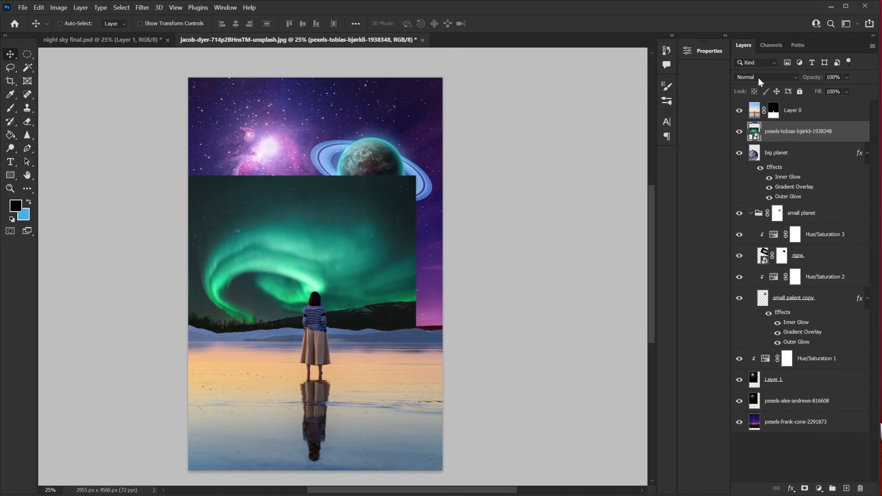
# Set the aurora layer's blend mode to Screen and nudge it into place.
pyautogui.click(759, 76)
pyautogui.click(766, 166)
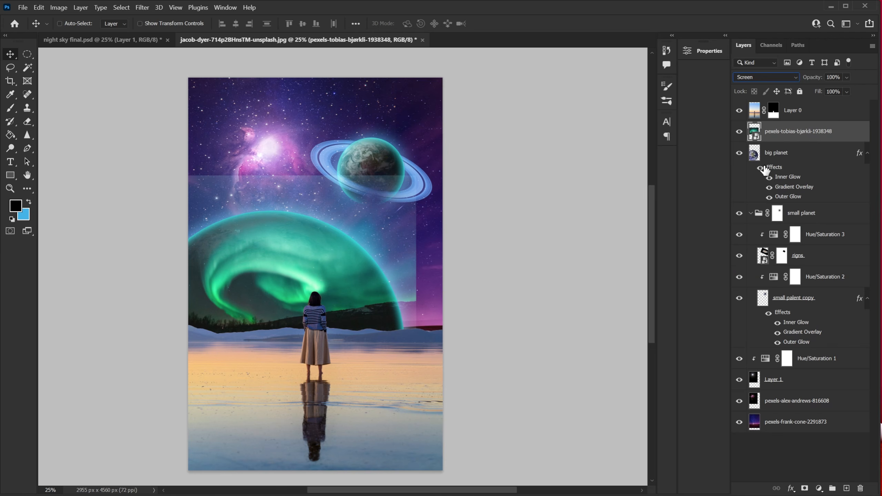
pyautogui.moveTo(304, 272); pyautogui.dragTo(297, 262)
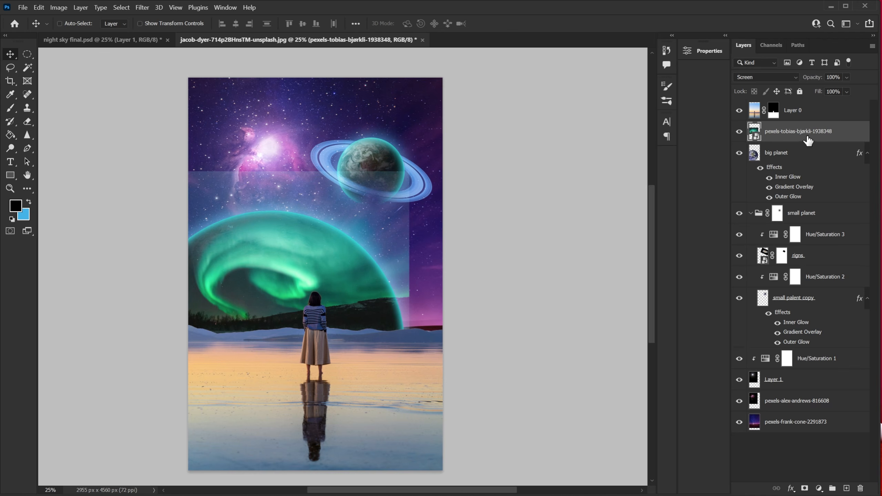
# Add a layer mask to the aurora and paint away its hard edges with a soft black brush.
pyautogui.click(804, 488)
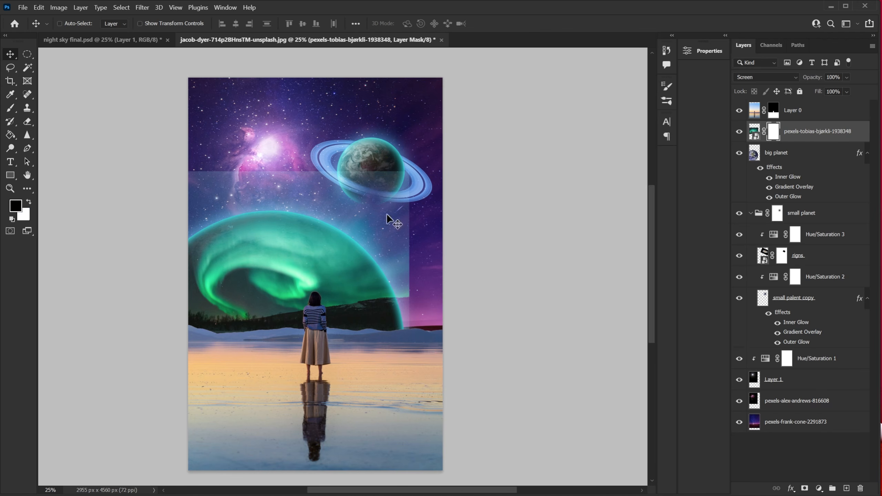
pyautogui.click(12, 110)
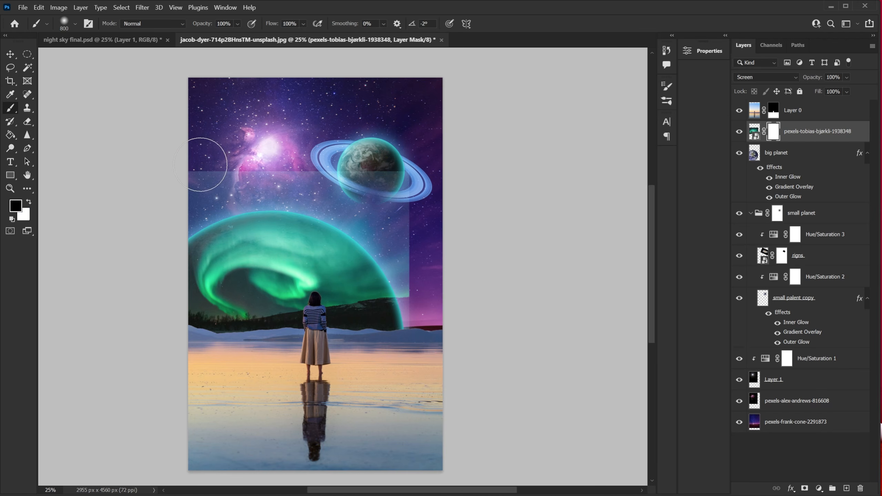
pyautogui.moveTo(217, 167); pyautogui.dragTo(158, 168)
pyautogui.moveTo(298, 171)
pyautogui.mouseDown()
pyautogui.moveTo(377, 173)
pyautogui.moveTo(404, 194)
pyautogui.moveTo(433, 312)
pyautogui.mouseUp()
pyautogui.rightClick(476, 190)
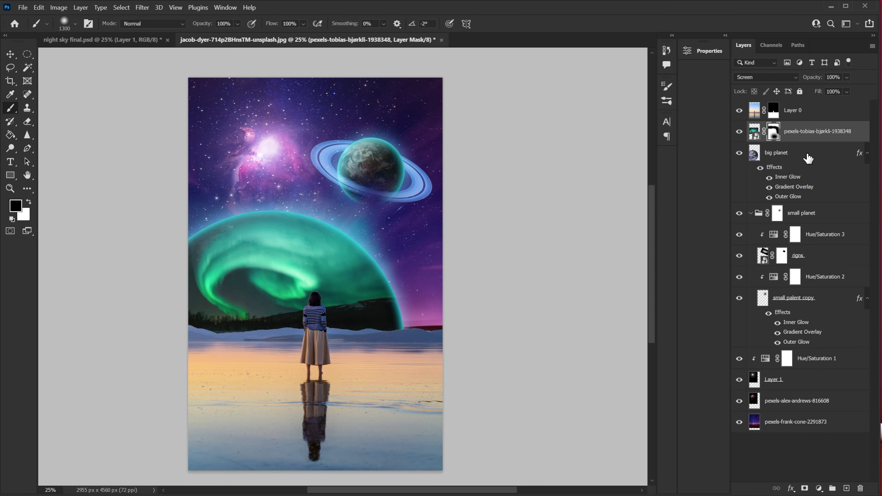
# Rename the aurora image layer to aurora.
pyautogui.doubleClick(819, 131)
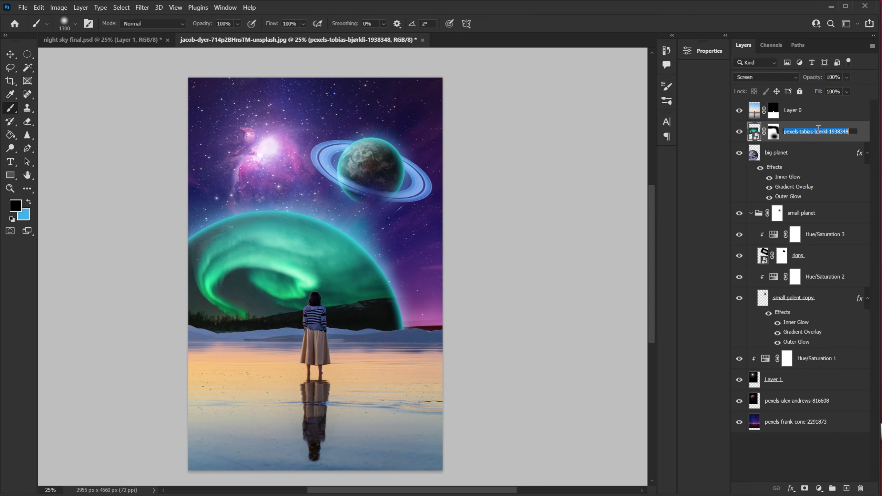
pyautogui.write('aurora')
pyautogui.press('Return')
# Add a Selective Color adjustment clipped to the aurora layer.
pyautogui.click(823, 487)
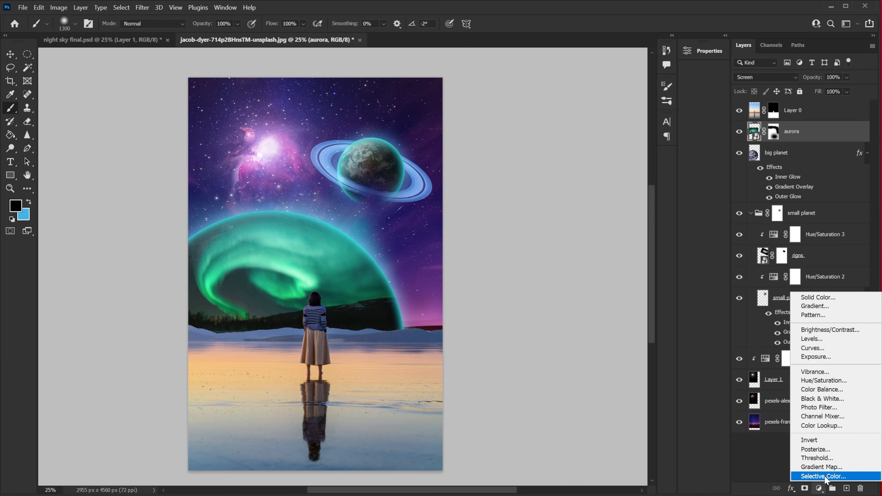
pyautogui.click(825, 476)
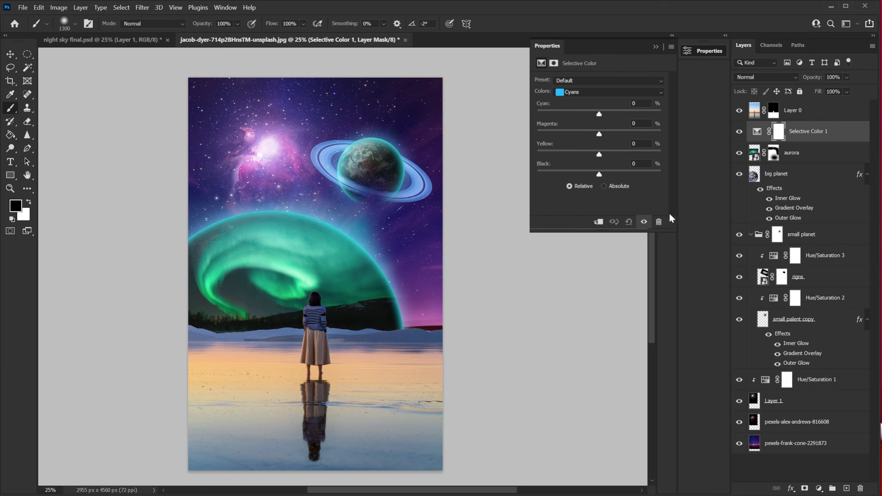
pyautogui.click(598, 221)
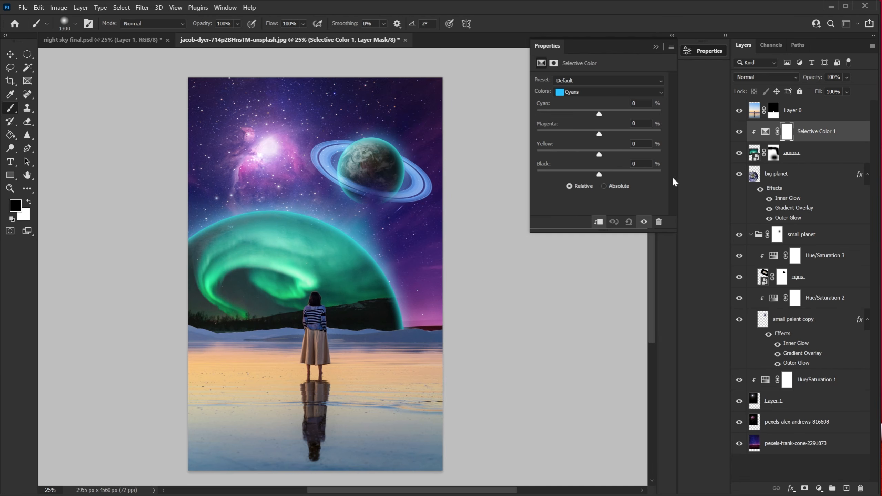
# Set Selective Color for Greens to magenta +100% and black 100%.
pyautogui.click(594, 93)
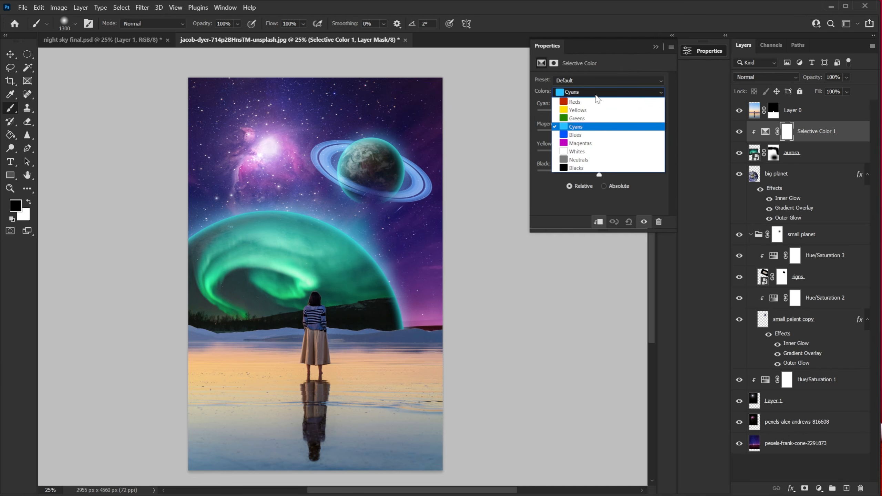
pyautogui.click(585, 120)
pyautogui.click(641, 124)
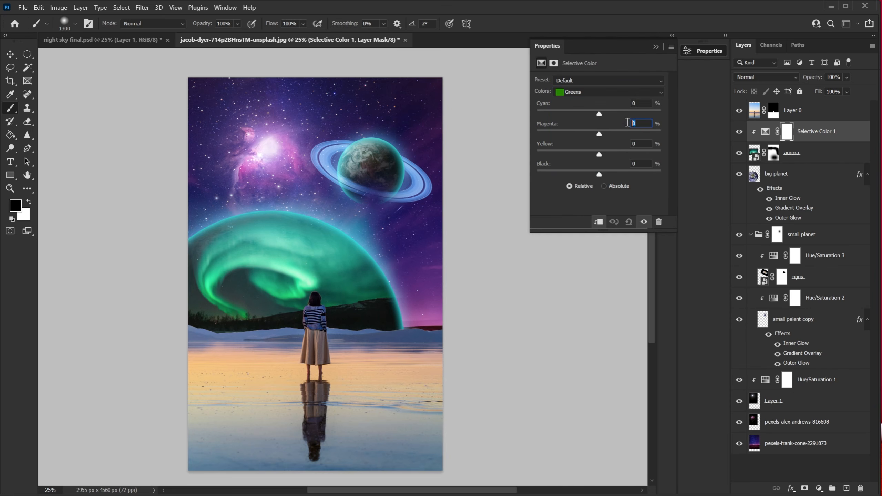
pyautogui.write('00')
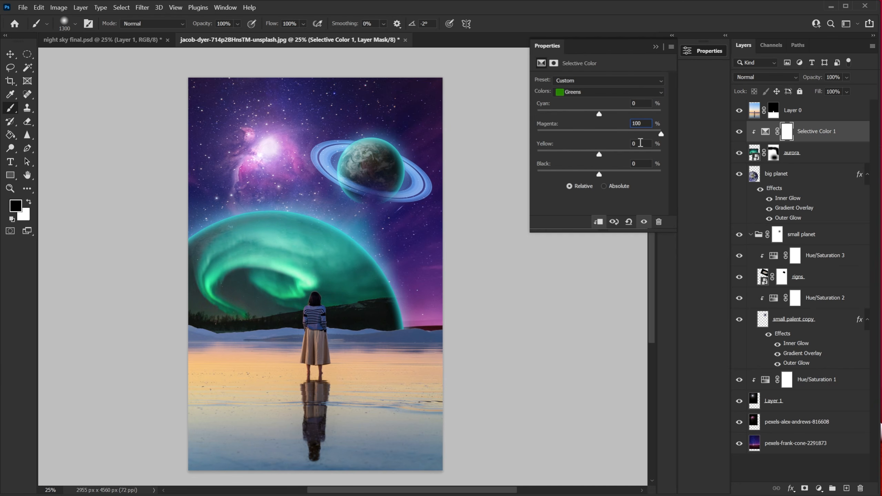
pyautogui.click(639, 164)
pyautogui.write('100')
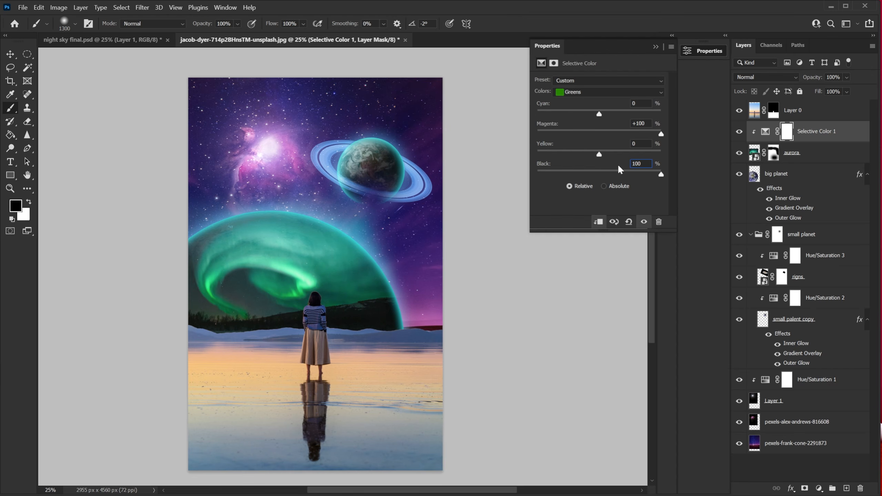
# Set Selective Color for Cyans to cyan -22%.
pyautogui.click(592, 93)
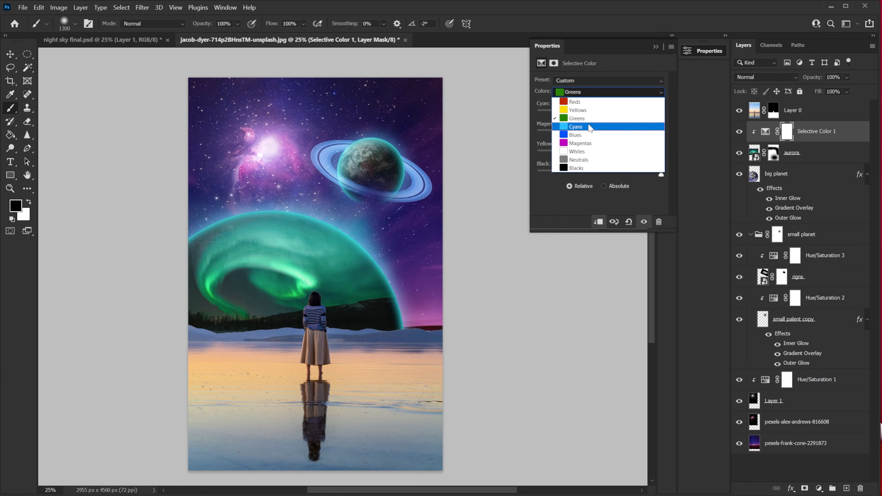
pyautogui.click(587, 121)
pyautogui.moveTo(637, 104); pyautogui.dragTo(613, 102)
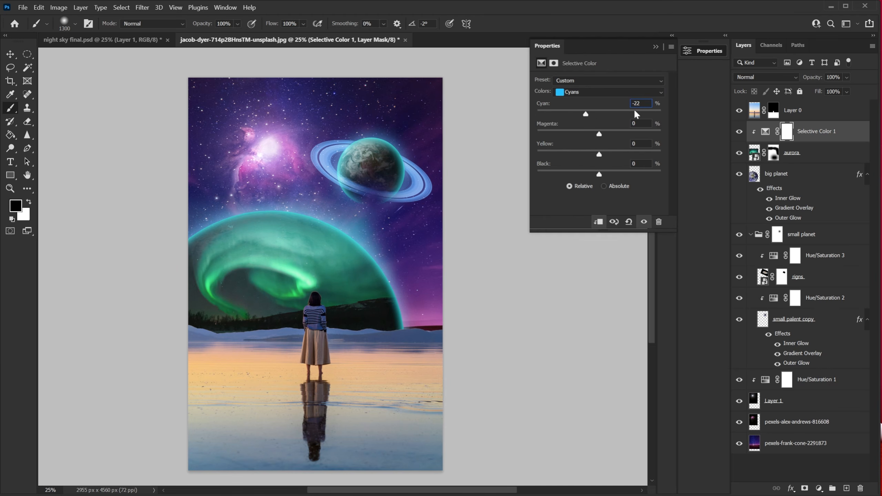
# Set Selective Color for Cyans to magenta +100% and yellow -100%, then collapse the Properties panel.
pyautogui.write('100')
pyautogui.click(643, 147)
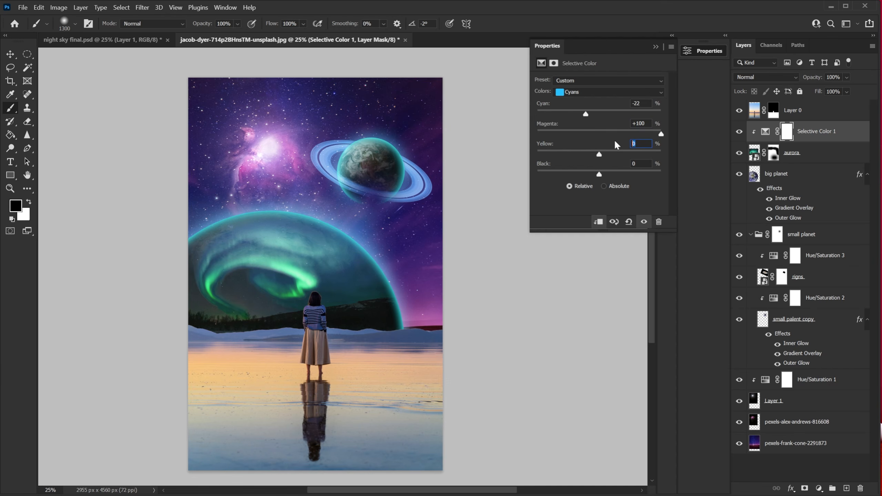
pyautogui.write('-100')
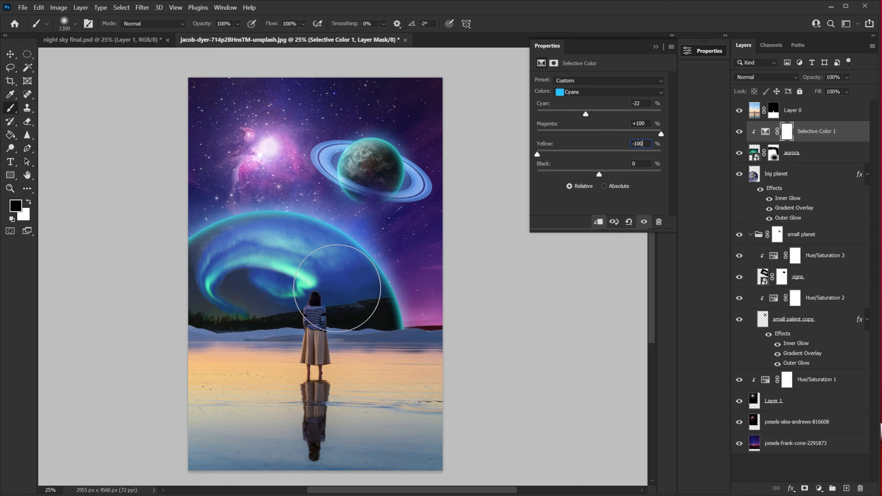
pyautogui.click(656, 47)
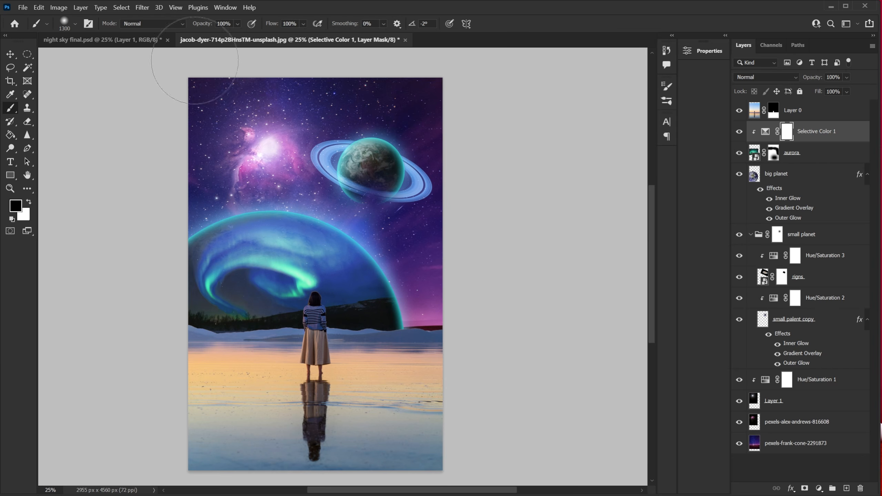
# Move the aurora layer upward with Free Transform and commit.
pyautogui.click(819, 156)
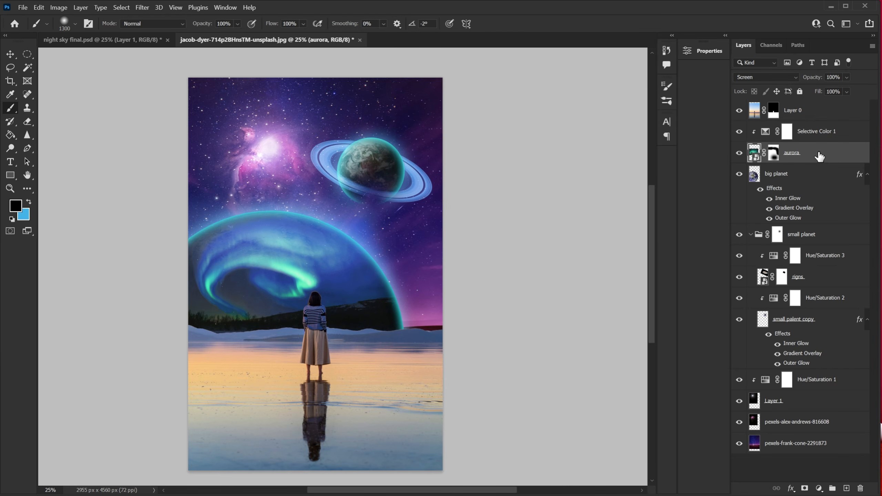
pyautogui.hotkey('ctrl', 't')
pyautogui.moveTo(323, 302); pyautogui.dragTo(339, 265)
pyautogui.click(512, 24)
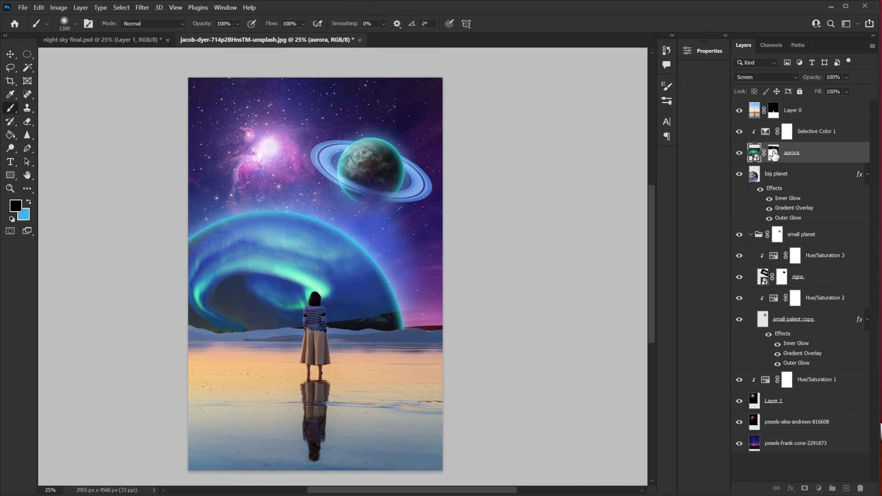
# Paint on the aurora layer's mask to hide the aurora around the woman and lower area.
pyautogui.click(774, 153)
pyautogui.moveTo(366, 358); pyautogui.dragTo(557, 359)
pyautogui.moveTo(421, 291); pyautogui.dragTo(473, 335)
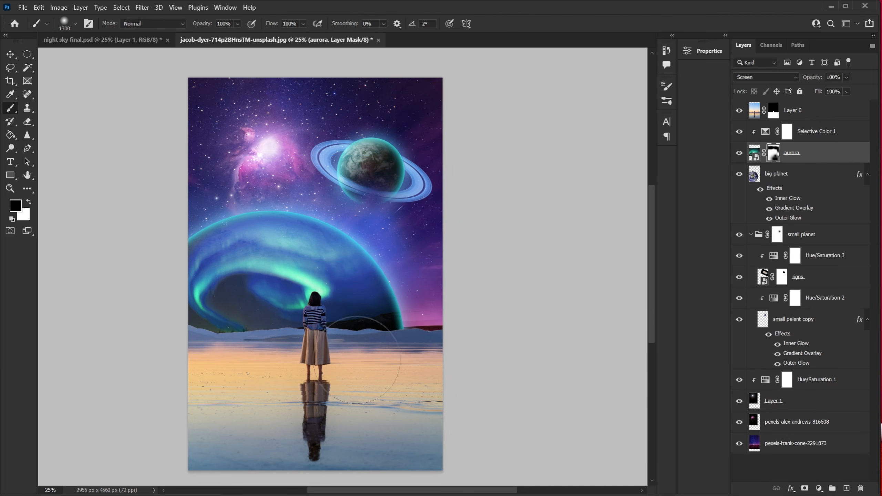
pyautogui.moveTo(376, 362); pyautogui.dragTo(642, 375)
# Add a new empty layer above Selective Color 1 and set the foreground color to 2cedc6.
pyautogui.click(836, 157)
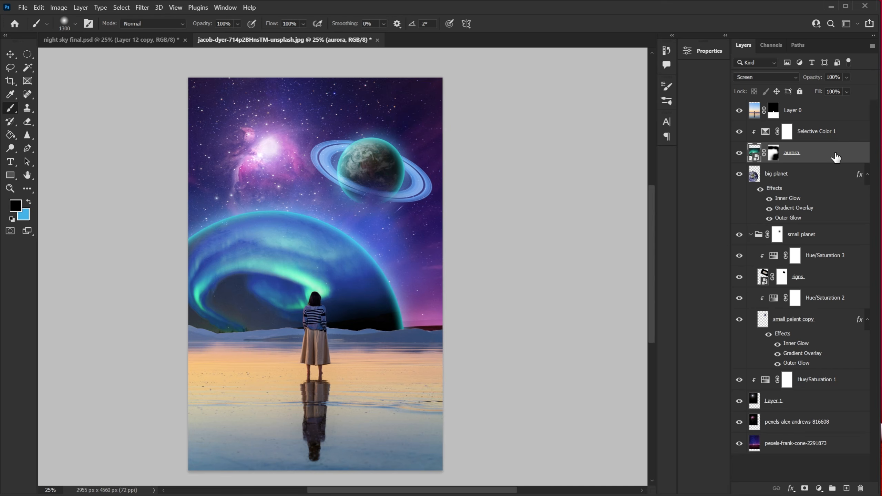
pyautogui.click(824, 134)
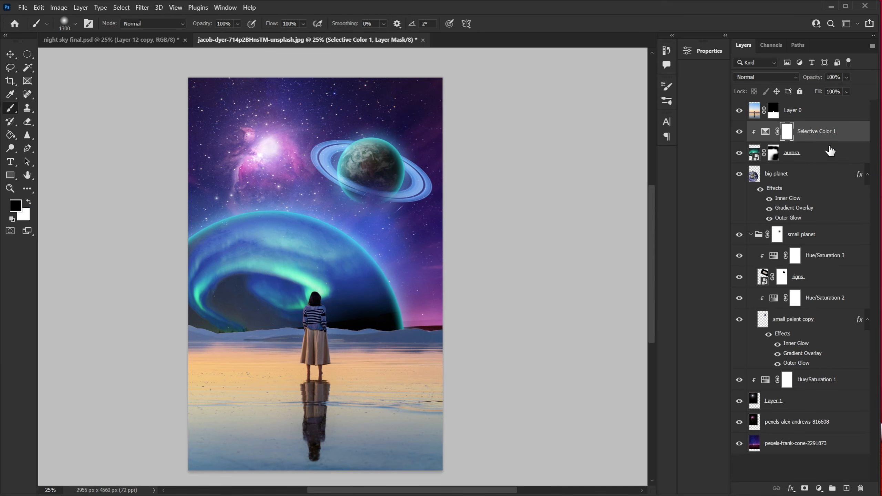
pyautogui.click(846, 488)
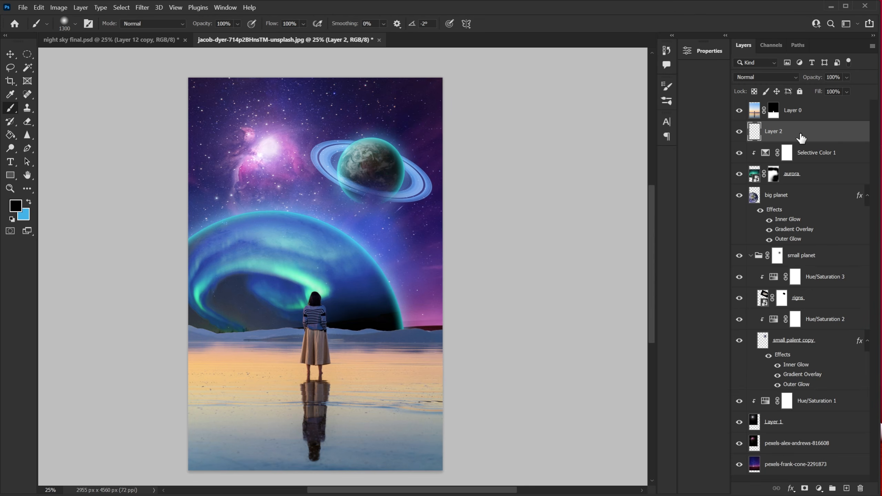
pyautogui.click(15, 206)
pyautogui.click(663, 249)
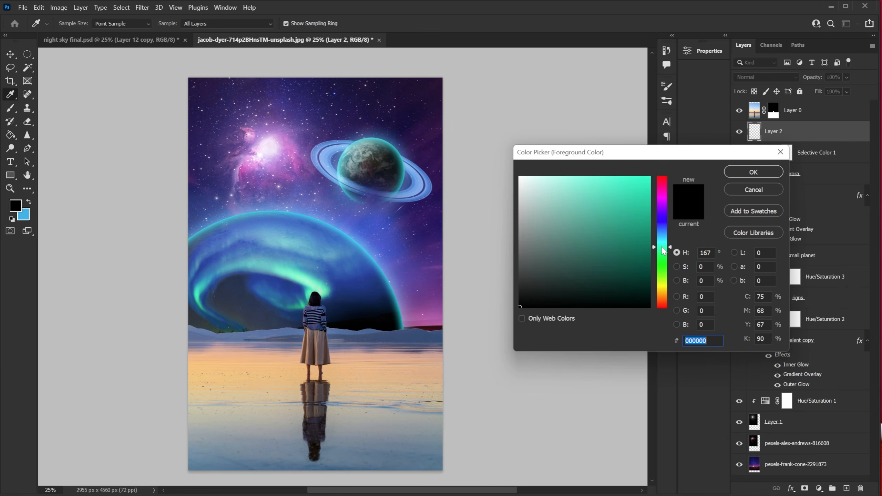
pyautogui.moveTo(630, 197); pyautogui.dragTo(627, 186)
pyautogui.moveTo(662, 245); pyautogui.dragTo(662, 246)
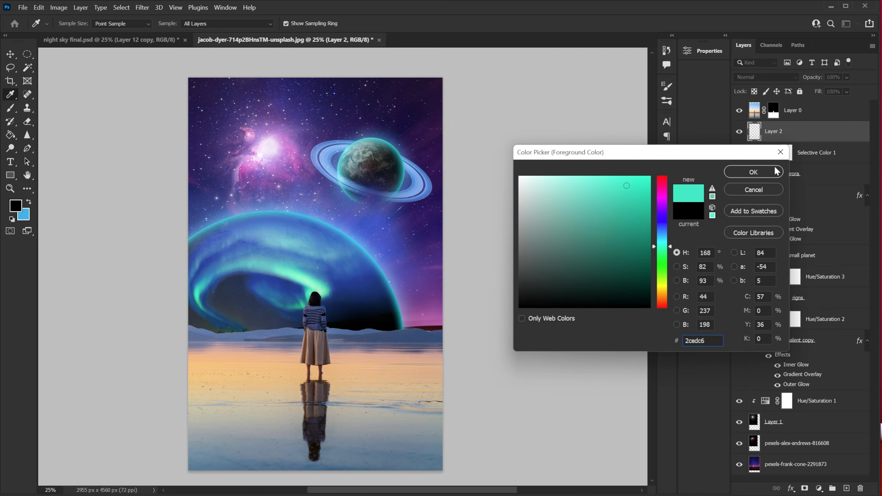
pyautogui.click(773, 174)
# Brush a teal glow along the horizon on the new layer, then set it to Linear Light at 56% opacity.
pyautogui.press('b')
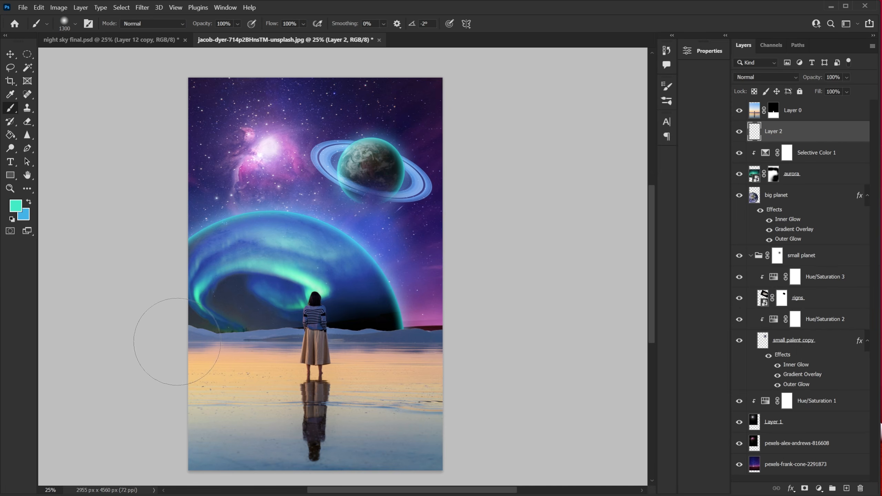
pyautogui.moveTo(172, 338)
pyautogui.mouseDown()
pyautogui.moveTo(433, 367)
pyautogui.moveTo(513, 365)
pyautogui.moveTo(179, 355)
pyautogui.moveTo(131, 363)
pyautogui.moveTo(363, 366)
pyautogui.moveTo(486, 355)
pyautogui.mouseUp()
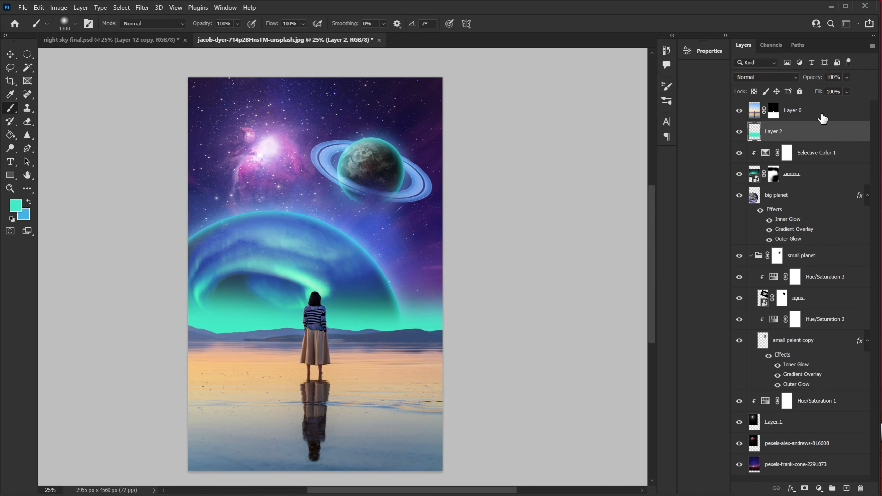
pyautogui.click(769, 74)
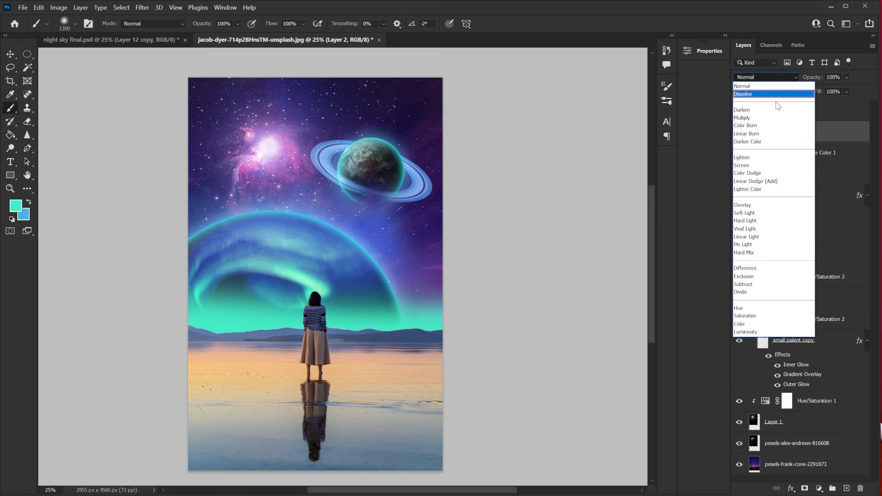
pyautogui.click(768, 238)
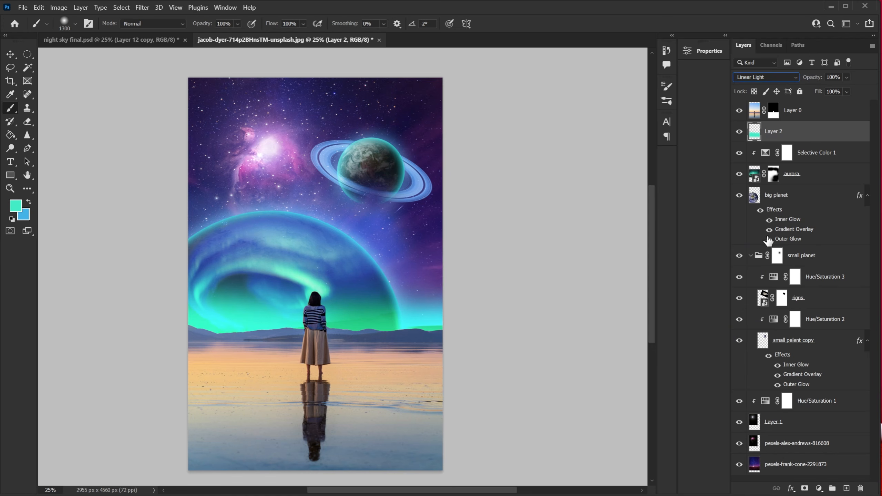
pyautogui.moveTo(813, 79); pyautogui.dragTo(797, 84)
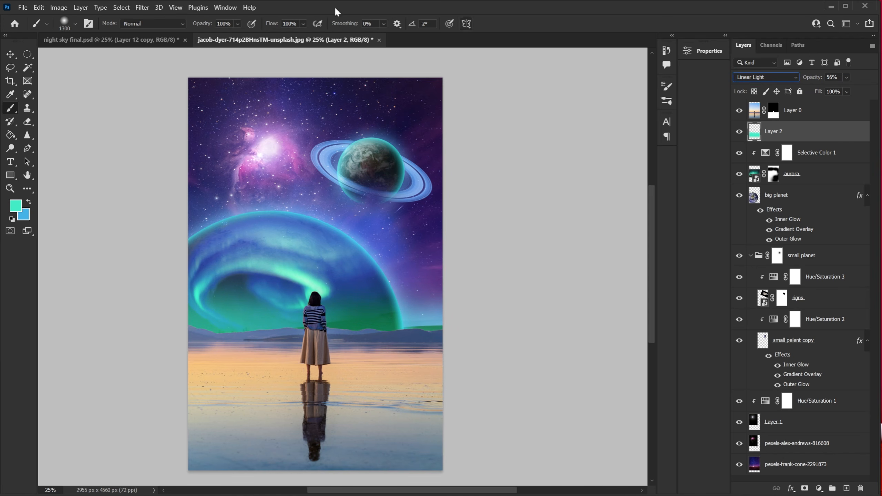
# Lower the glow layer's saturation to -30 with Hue/Saturation, then toggle its visibility to compare.
pyautogui.click(58, 7)
pyautogui.moveTo(87, 31)
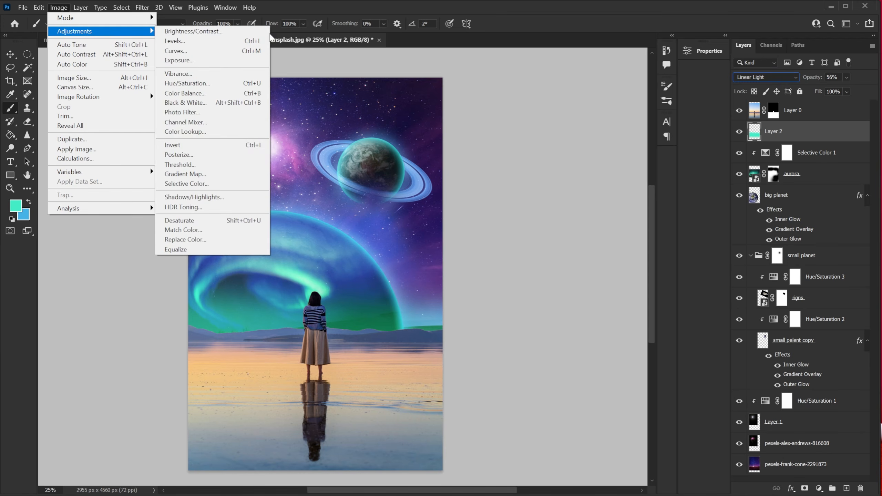
pyautogui.click(251, 84)
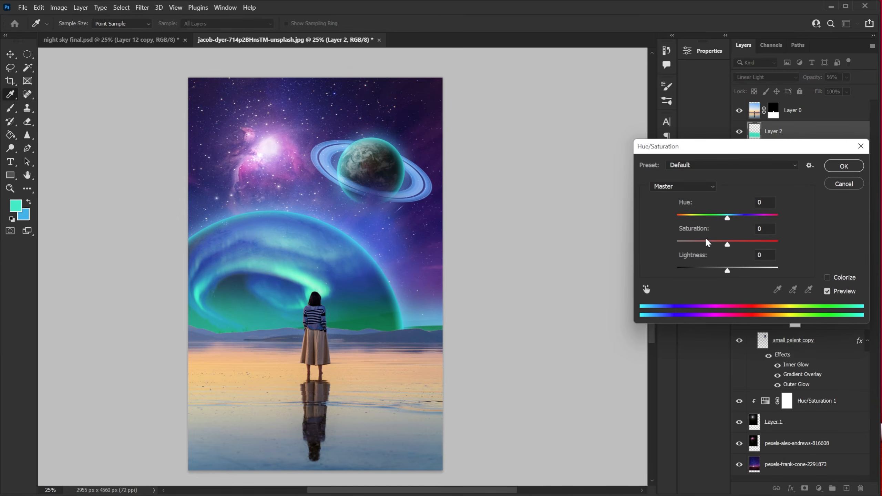
pyautogui.moveTo(727, 245); pyautogui.dragTo(711, 245)
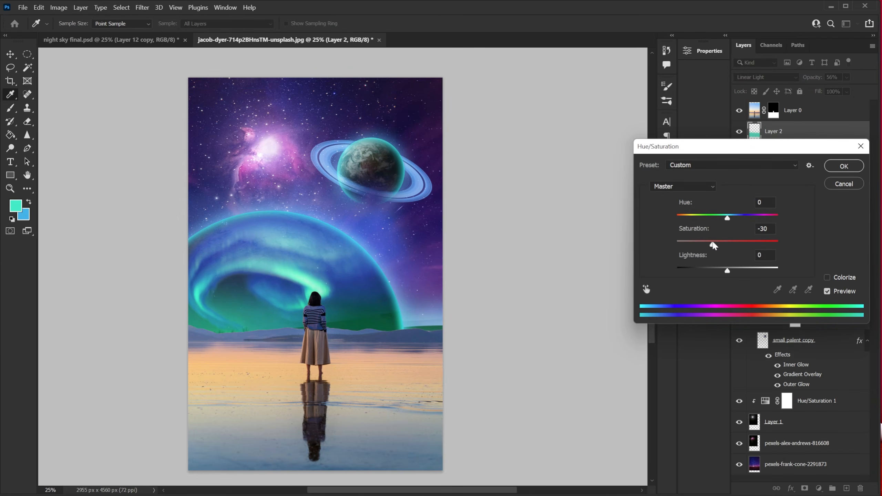
pyautogui.moveTo(727, 218); pyautogui.dragTo(729, 218)
pyautogui.click(845, 170)
pyautogui.click(739, 132)
pyautogui.click(739, 132)
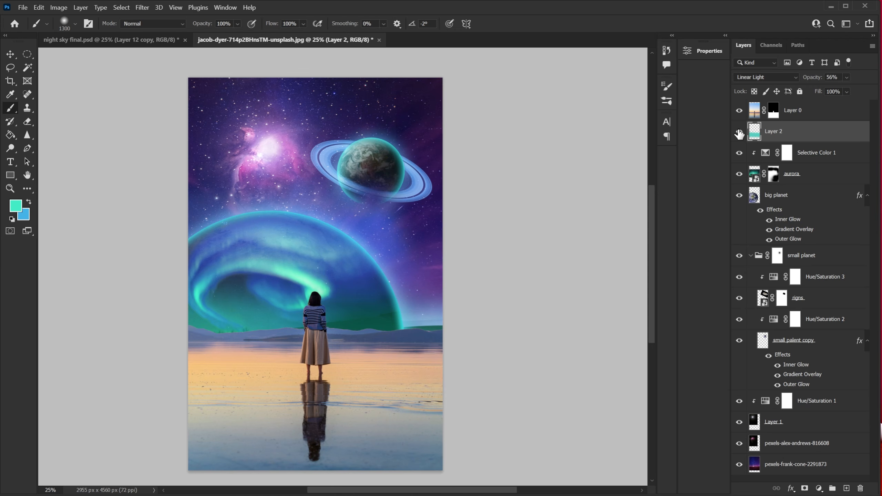
# Place the cloud image pexels-matheus-potsclam-barro-1828305 as an embedded layer.
pyautogui.click(23, 7)
pyautogui.click(50, 213)
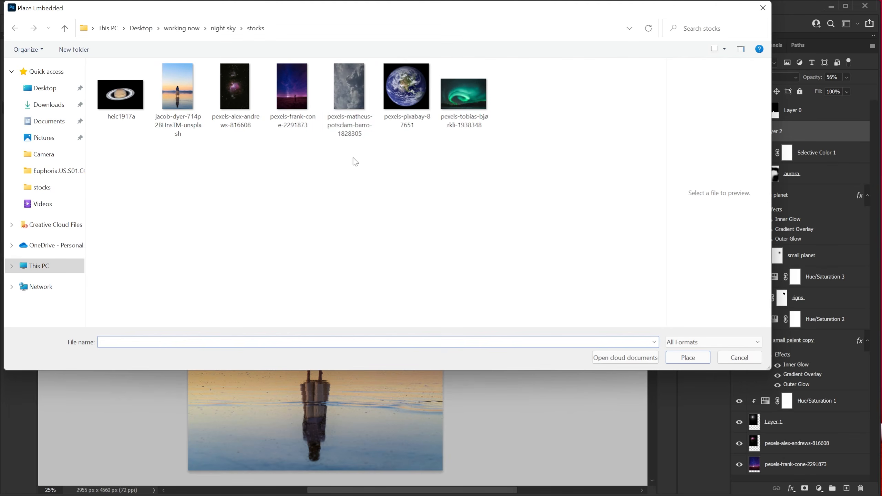
pyautogui.click(355, 87)
pyautogui.click(686, 358)
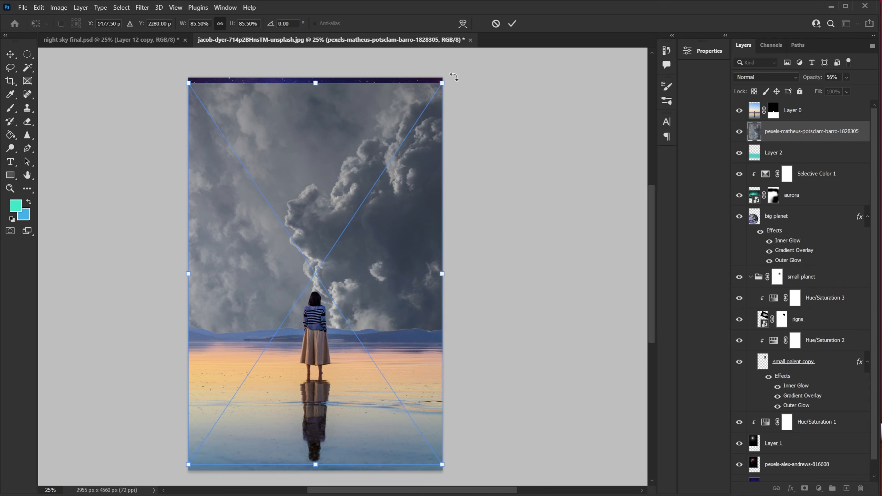
# Scale down and position the cloud image across the middle of the scene.
pyautogui.moveTo(453, 74); pyautogui.dragTo(543, 440)
pyautogui.moveTo(416, 284); pyautogui.dragTo(476, 225)
pyautogui.moveTo(565, 84); pyautogui.dragTo(427, 179)
pyautogui.moveTo(401, 239); pyautogui.dragTo(414, 207)
pyautogui.click(513, 24)
# Rasterize the cloud layer.
pyautogui.press('b')
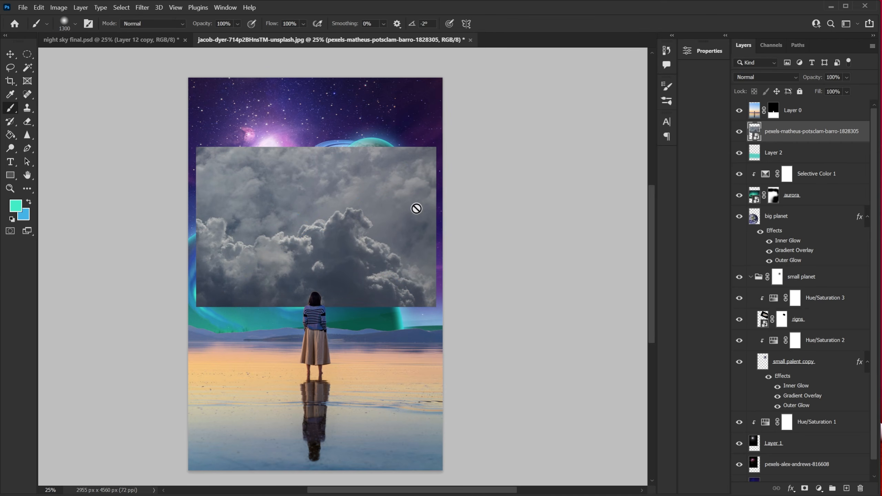
pyautogui.rightClick(807, 133)
pyautogui.click(681, 266)
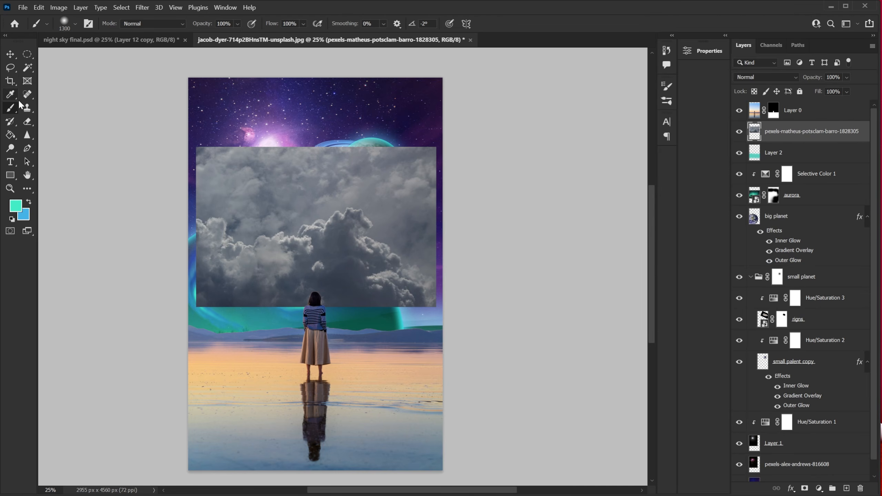
# Select the cloud mass on the cloud layer with the Quick Selection tool.
pyautogui.rightClick(27, 70)
pyautogui.click(68, 75)
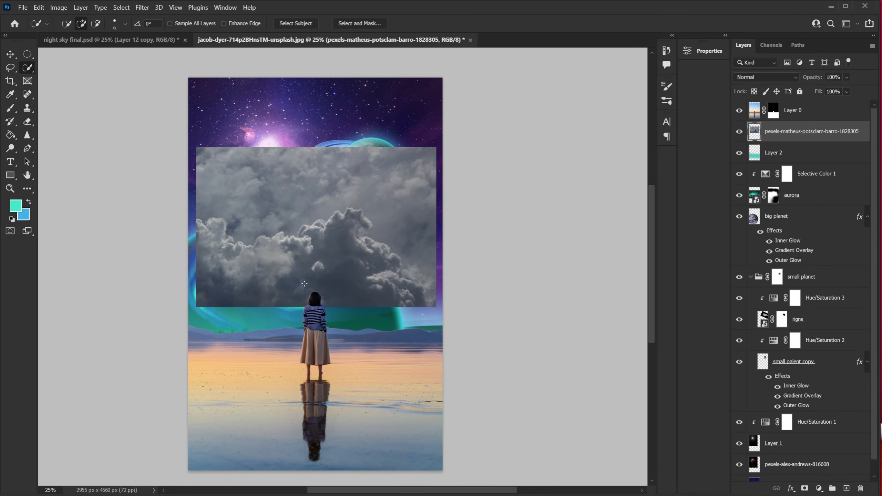
pyautogui.moveTo(227, 261)
pyautogui.mouseDown()
pyautogui.moveTo(250, 271)
pyautogui.moveTo(358, 251)
pyautogui.mouseUp()
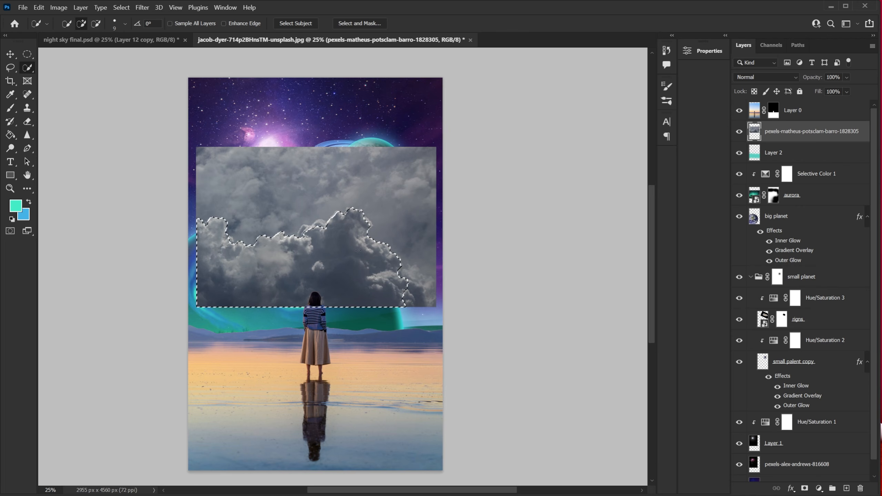
pyautogui.moveTo(394, 276); pyautogui.dragTo(431, 290)
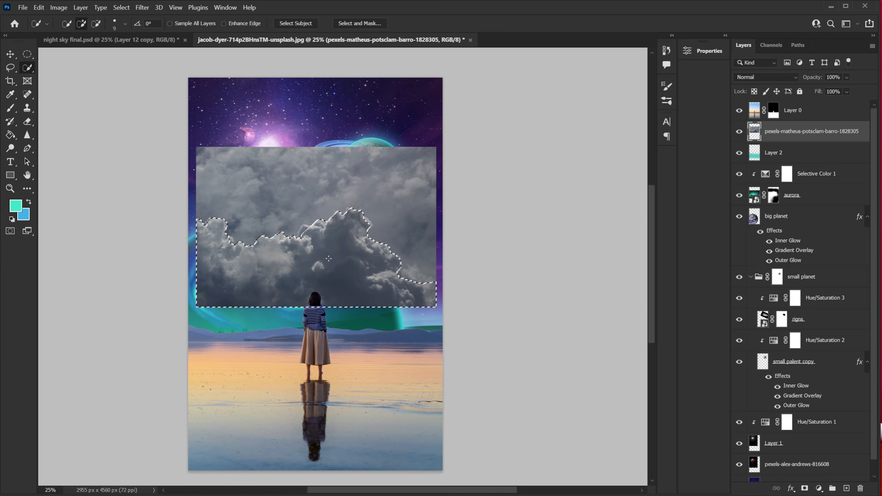
# Invert the selection, delete the sky around the clouds, and deselect.
pyautogui.click(125, 6)
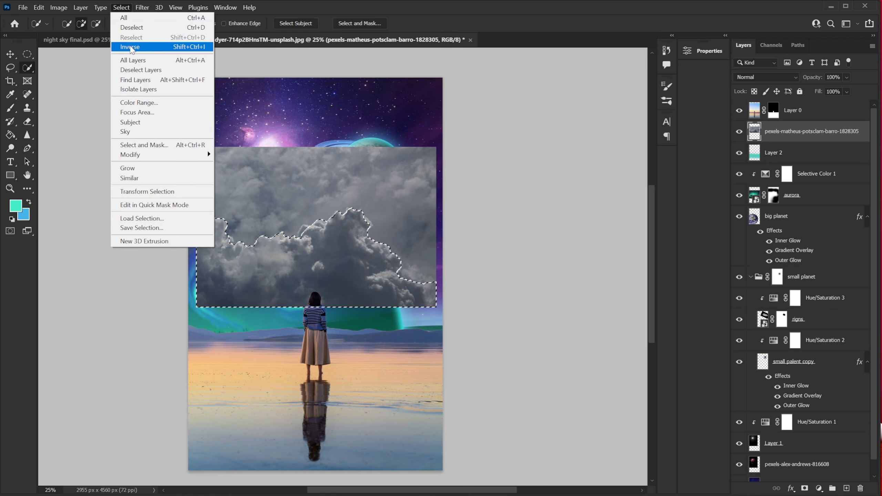
pyautogui.click(131, 48)
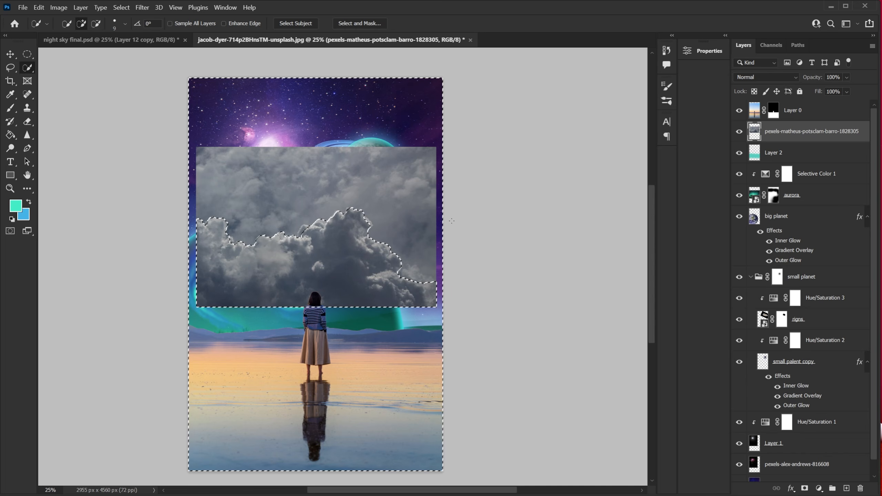
pyautogui.press('Delete')
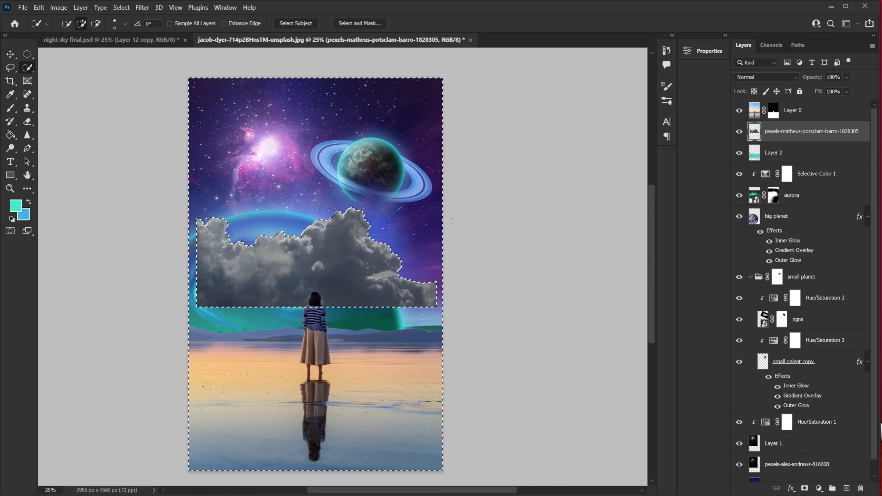
pyautogui.hotkey('ctrl', 'd')
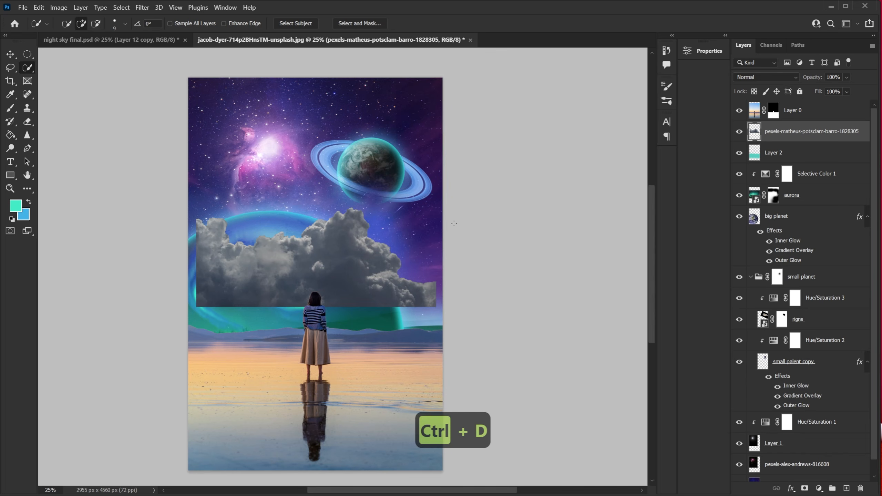
# Move and scale the clouds down so they sit along the horizon behind the woman.
pyautogui.press('v')
pyautogui.moveTo(363, 278)
pyautogui.mouseDown()
pyautogui.moveTo(357, 324)
pyautogui.moveTo(371, 281)
pyautogui.mouseUp()
pyautogui.hotkey('ctrl', 't')
pyautogui.moveTo(430, 288); pyautogui.dragTo(450, 289)
pyautogui.moveTo(361, 298); pyautogui.dragTo(356, 312)
pyautogui.click(512, 24)
pyautogui.hotkey('ctrl', 't')
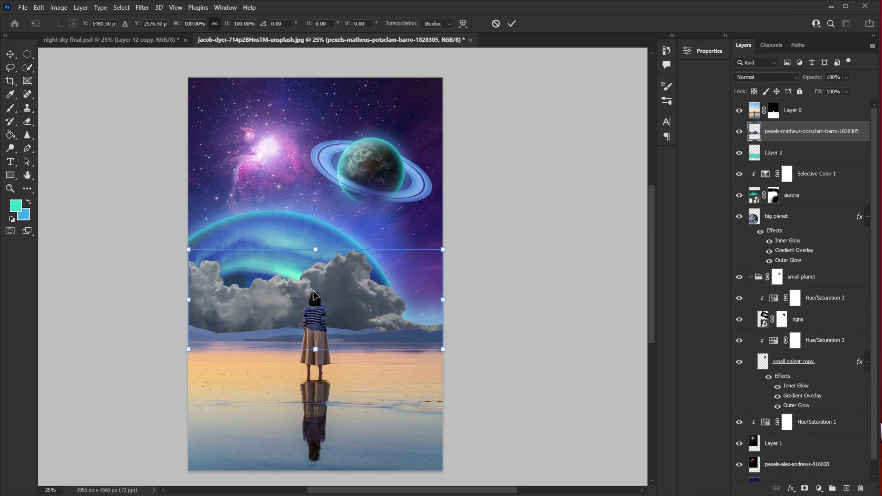
pyautogui.moveTo(315, 249); pyautogui.dragTo(315, 255)
pyautogui.moveTo(351, 296); pyautogui.dragTo(351, 292)
pyautogui.press('Return')
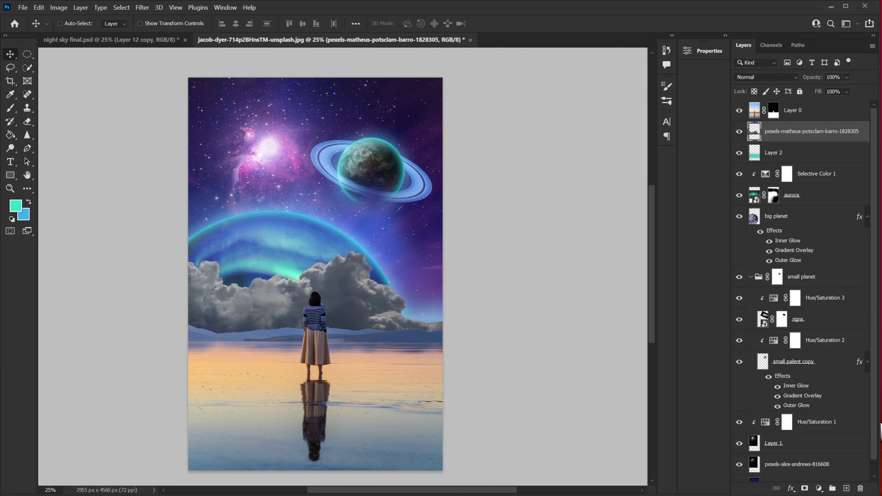
# Add a Color Balance adjustment clipped to the cloud layer.
pyautogui.click(819, 488)
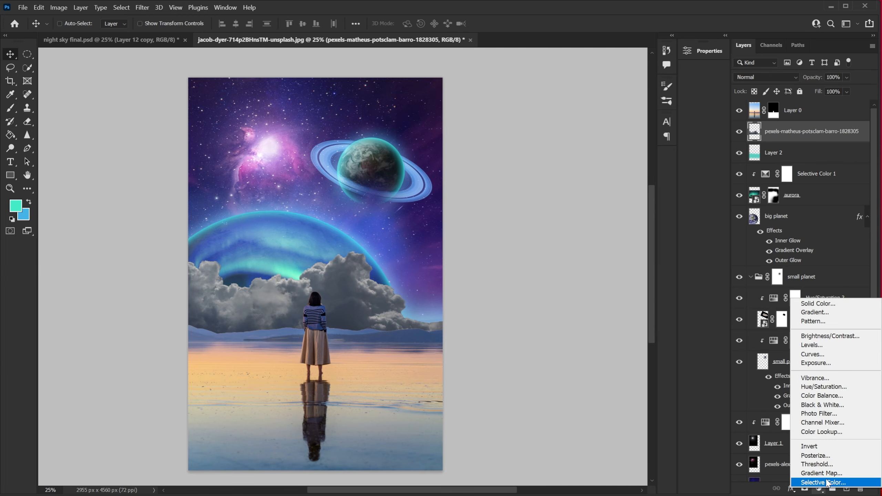
pyautogui.click(834, 397)
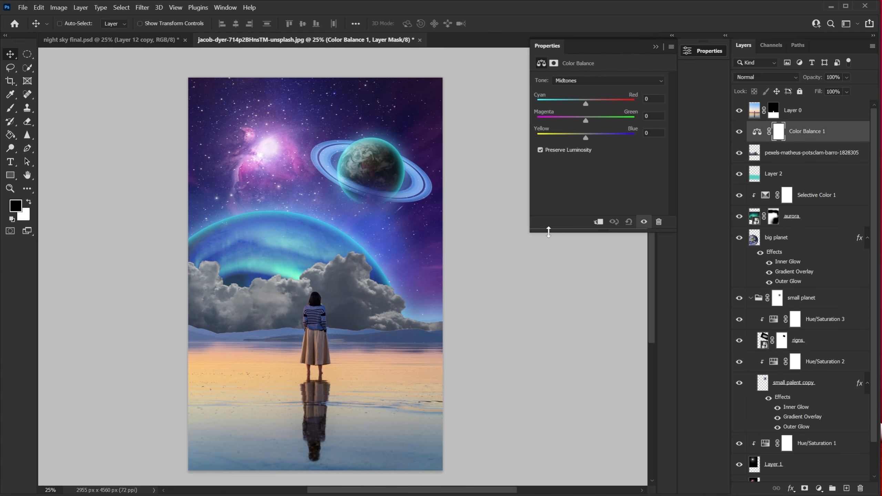
pyautogui.click(598, 221)
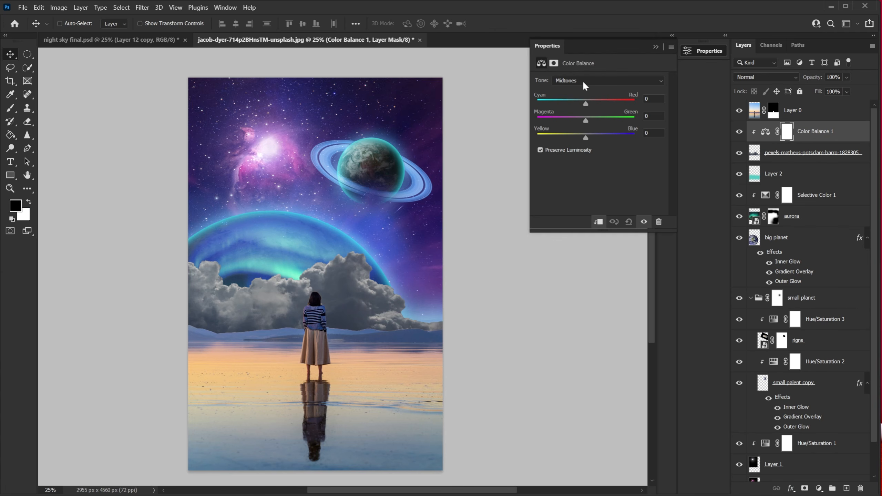
# Set Color Balance midtones to magenta-green -27 and yellow-blue +39.
pyautogui.click(565, 81)
pyautogui.click(567, 101)
pyautogui.click(650, 98)
pyautogui.click(658, 115)
pyautogui.write('-27')
pyautogui.click(650, 132)
pyautogui.write('39')
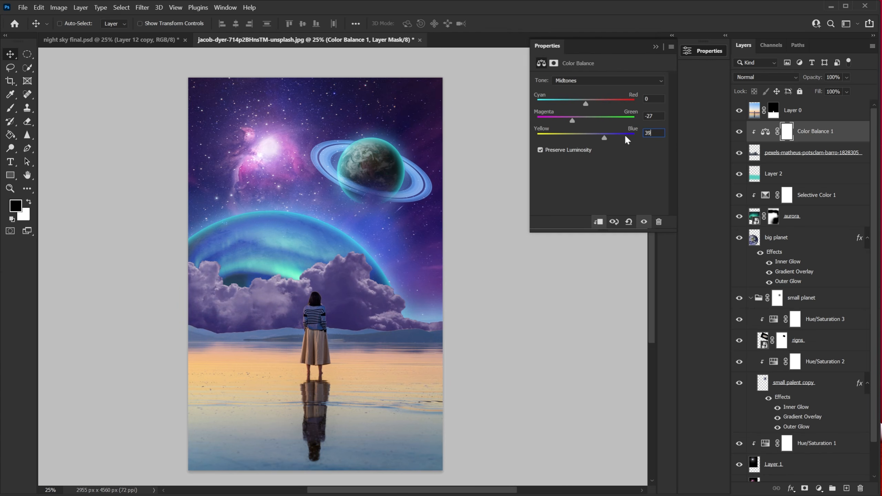
# Create a new empty layer above the color-balanced cloud layer.
pyautogui.click(739, 132)
pyautogui.click(739, 132)
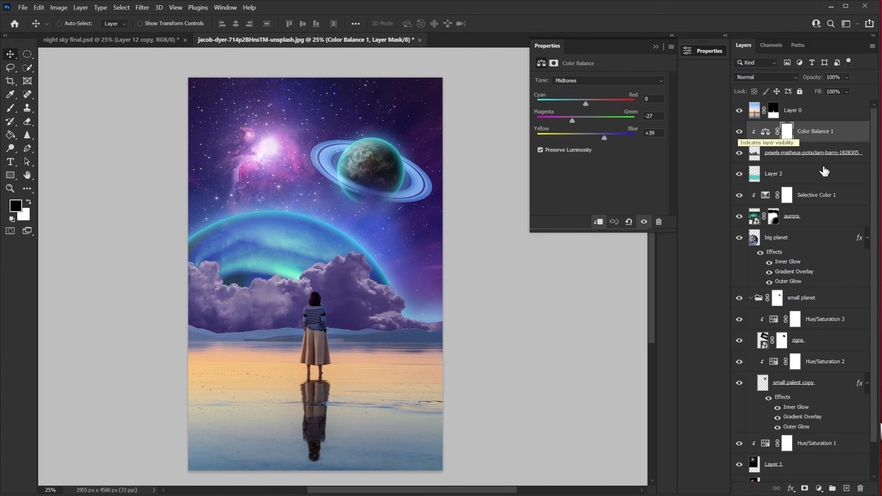
pyautogui.click(846, 488)
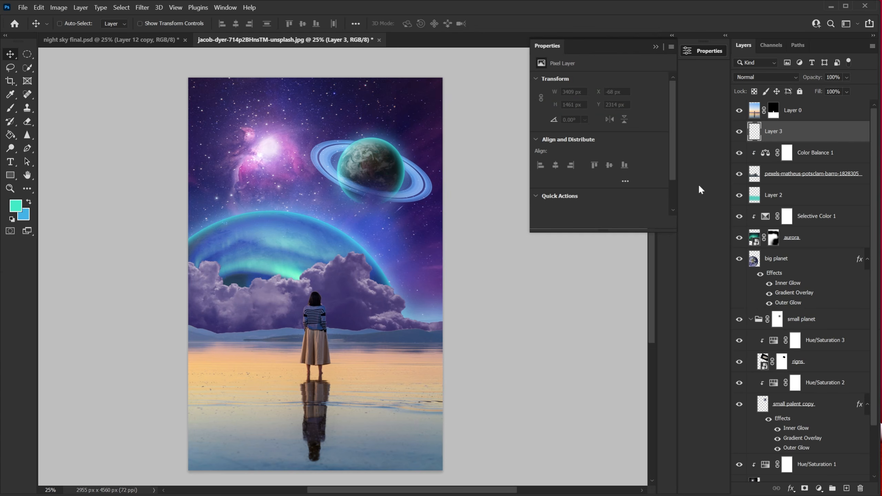
# Paint a purple glow in color #a25dc7 with a large soft brush along the horizon behind the woman.
pyautogui.click(11, 109)
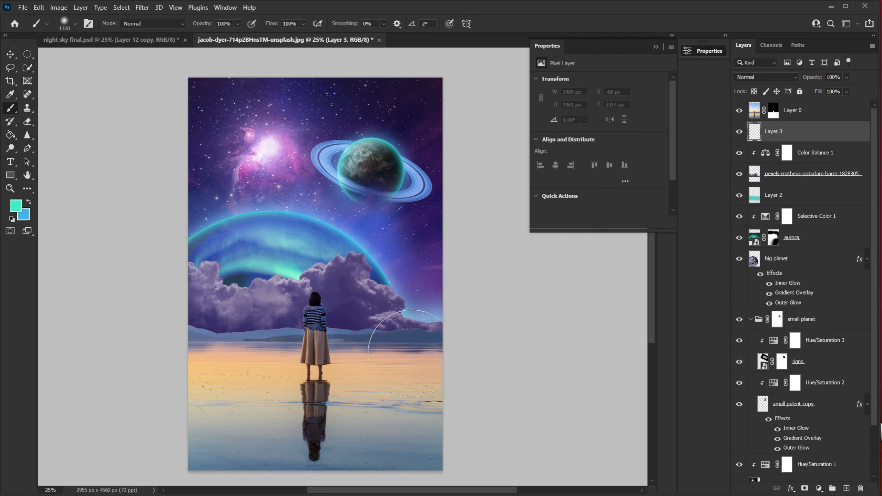
pyautogui.click(16, 207)
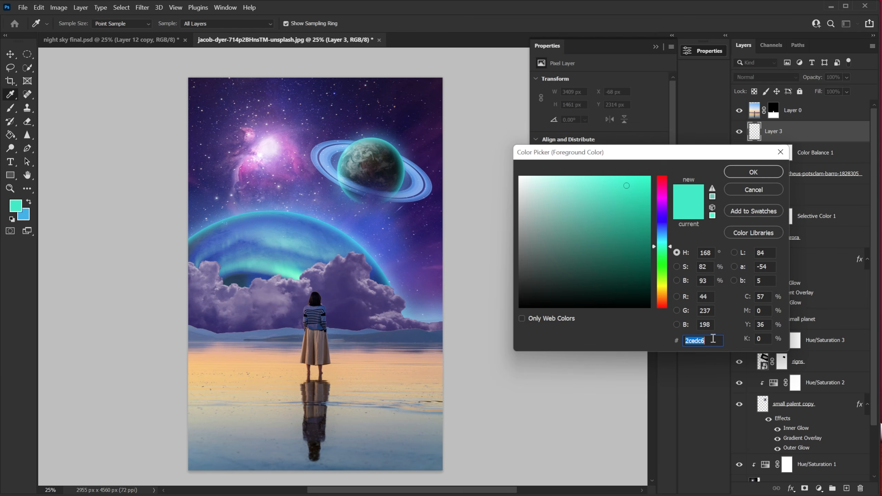
pyautogui.write('a2')
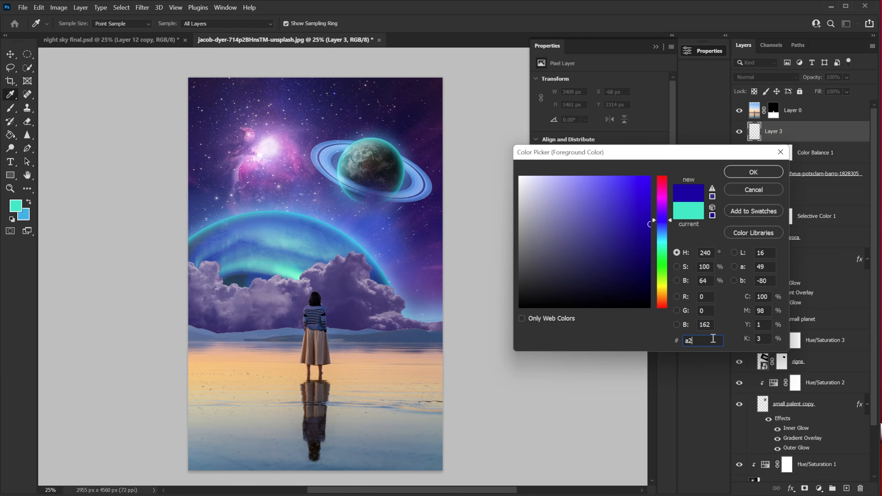
pyautogui.write('5')
pyautogui.write('d')
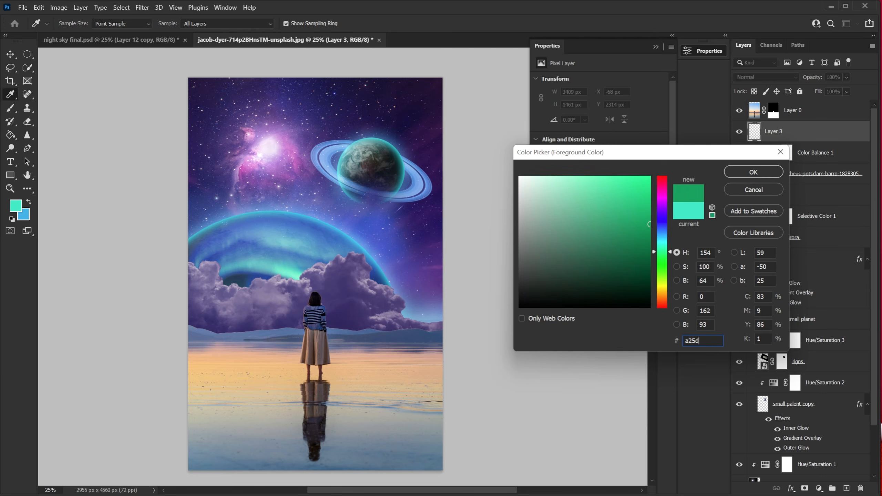
pyautogui.write('c7')
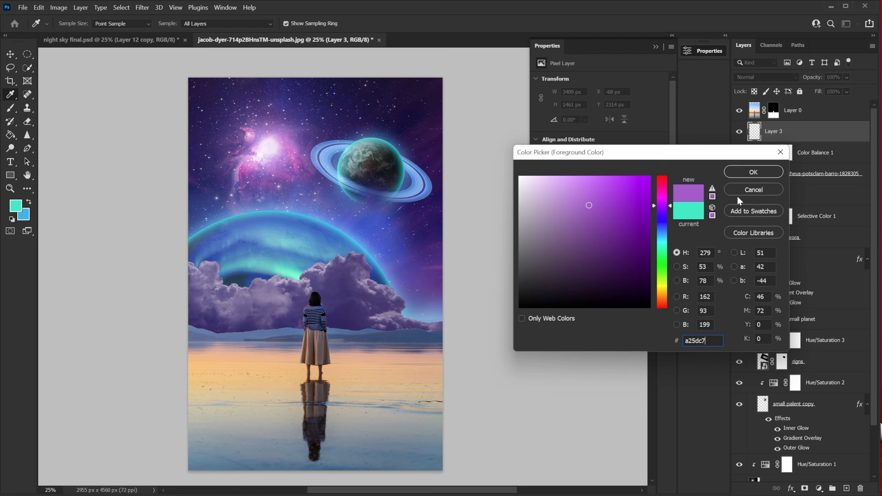
pyautogui.click(768, 175)
pyautogui.press('b')
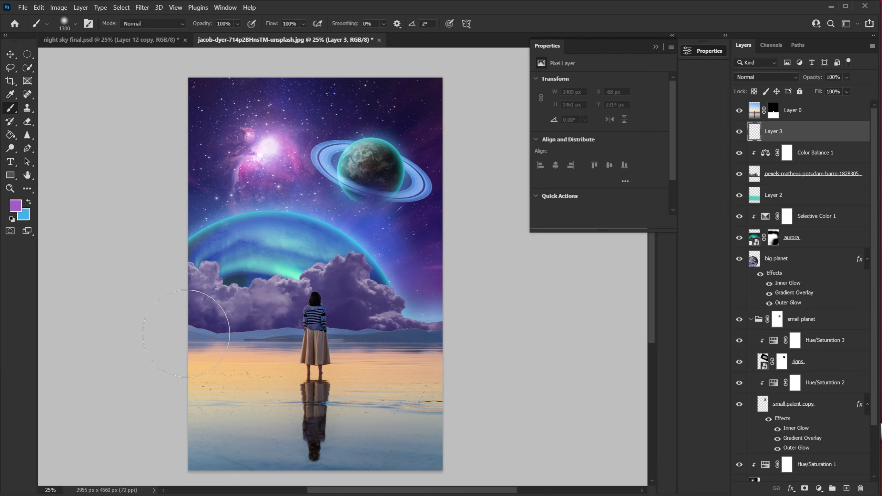
pyautogui.moveTo(246, 350); pyautogui.dragTo(423, 364)
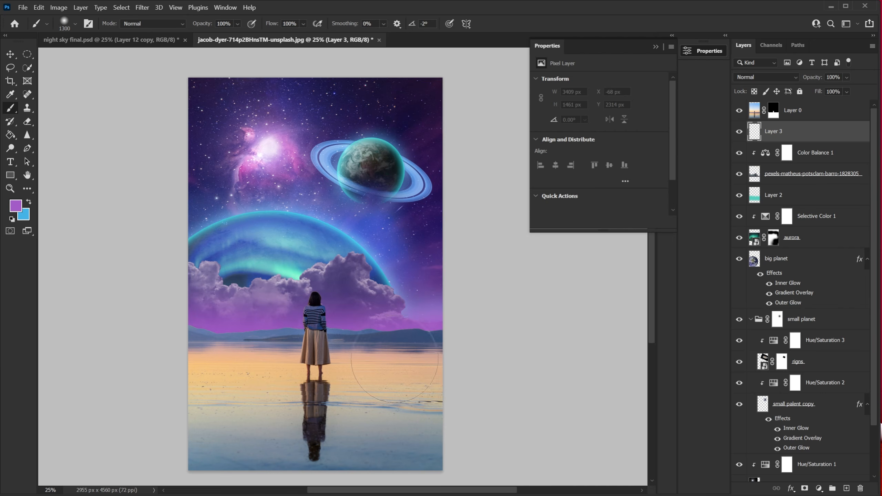
pyautogui.moveTo(255, 360)
pyautogui.mouseDown()
pyautogui.moveTo(482, 364)
pyautogui.moveTo(502, 347)
pyautogui.mouseUp()
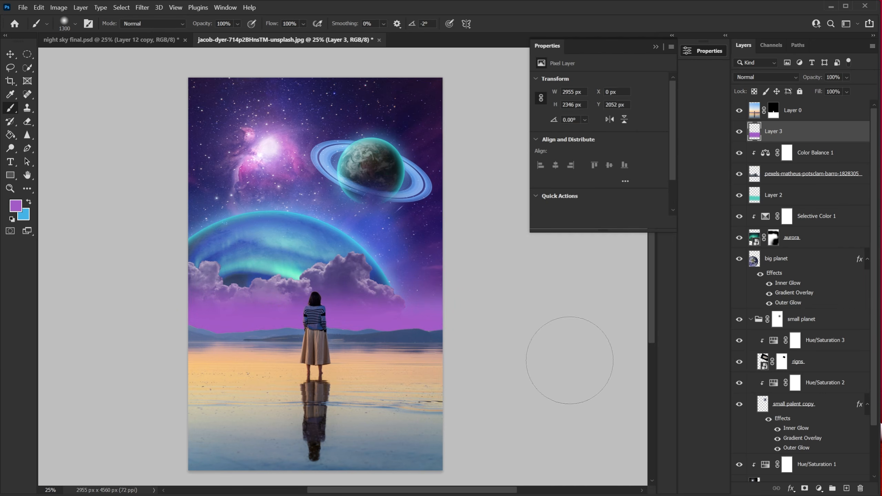
# Set the painted glow layer's blend mode to Screen and its opacity to 65%.
pyautogui.click(766, 77)
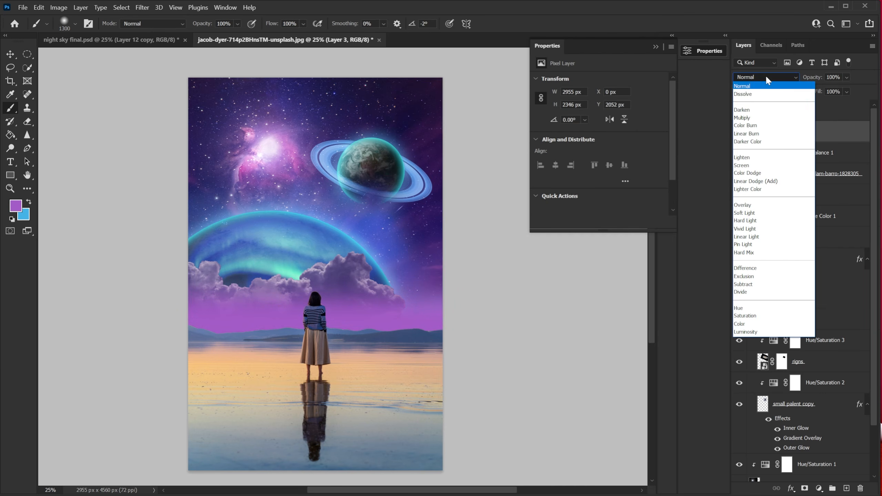
pyautogui.click(746, 170)
pyautogui.click(837, 78)
pyautogui.write('65')
pyautogui.press('Return')
pyautogui.click(738, 133)
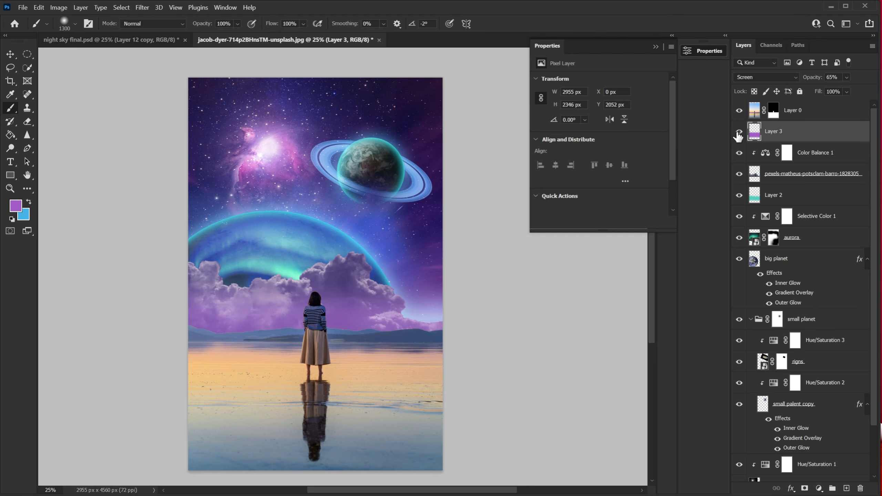
# Add a Hue/Saturation adjustment clipped to the beach photo layer with saturation -17 and lightness -60.
pyautogui.click(811, 115)
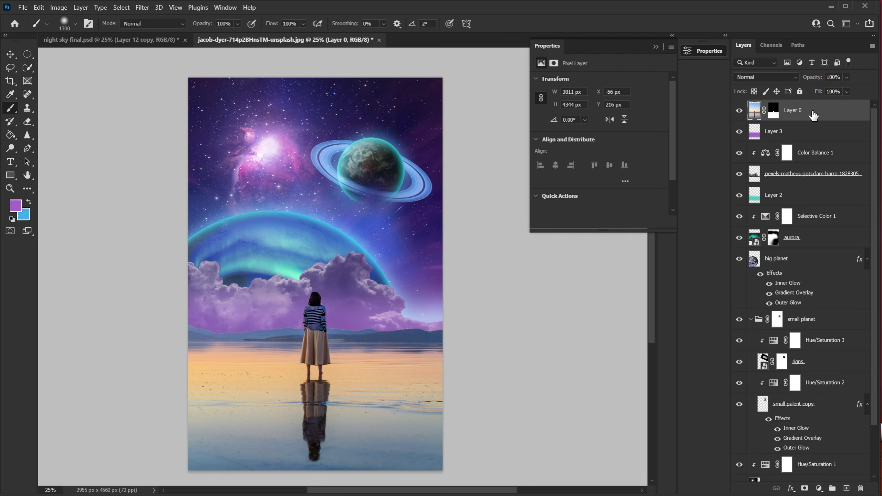
pyautogui.click(819, 488)
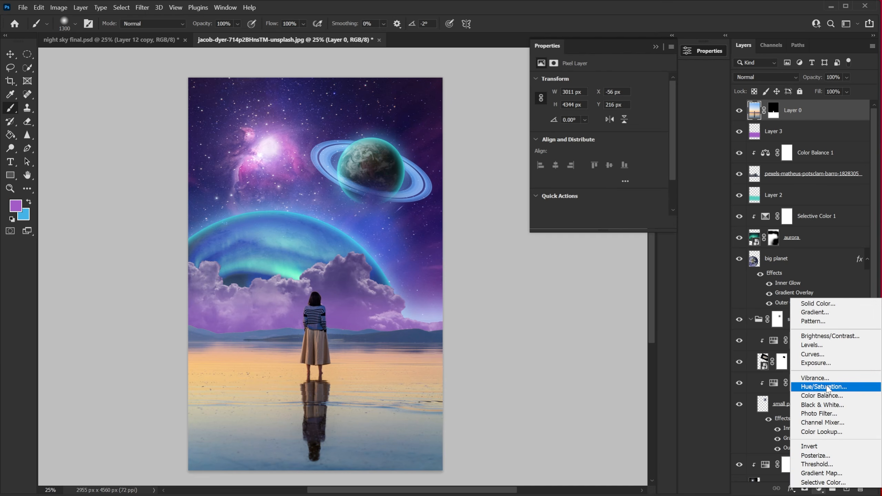
pyautogui.click(823, 386)
pyautogui.click(599, 222)
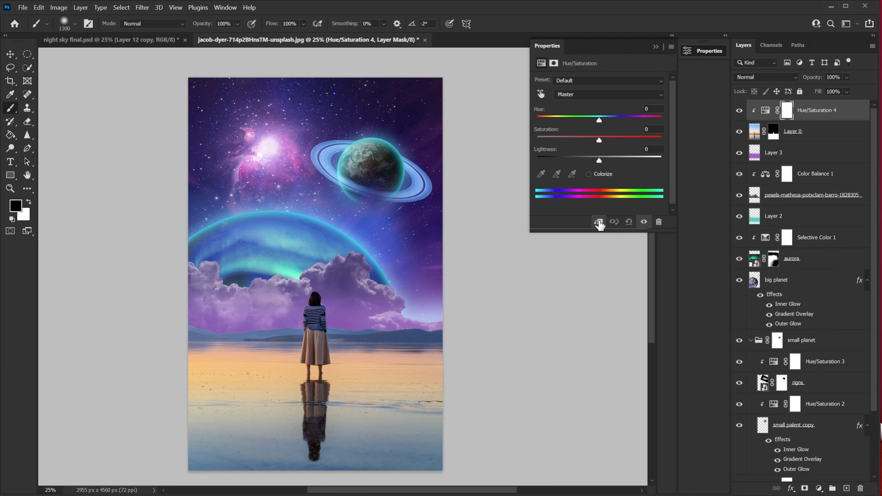
pyautogui.click(650, 128)
pyautogui.write('-17')
pyautogui.press('Tab')
pyautogui.write('-60')
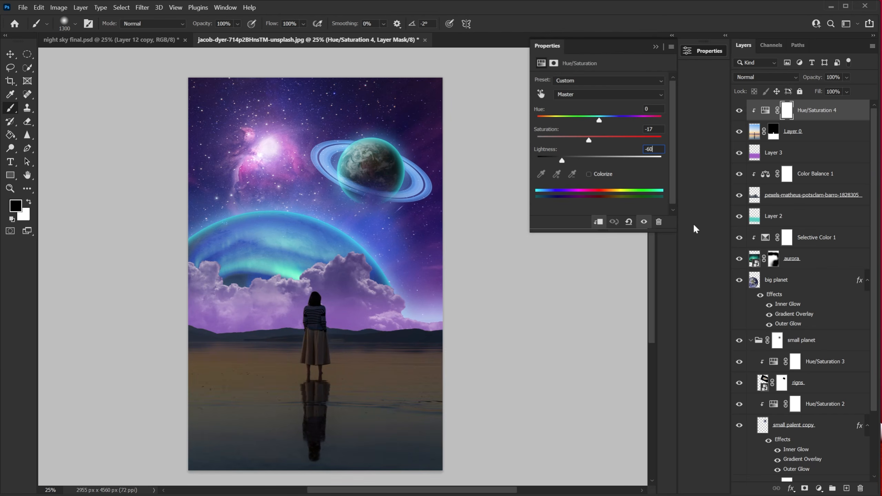
# Add a Color Balance adjustment clipped to the beach photo with midtones cyan-red 5, magenta-green -39, yellow-blue 7.
pyautogui.click(819, 488)
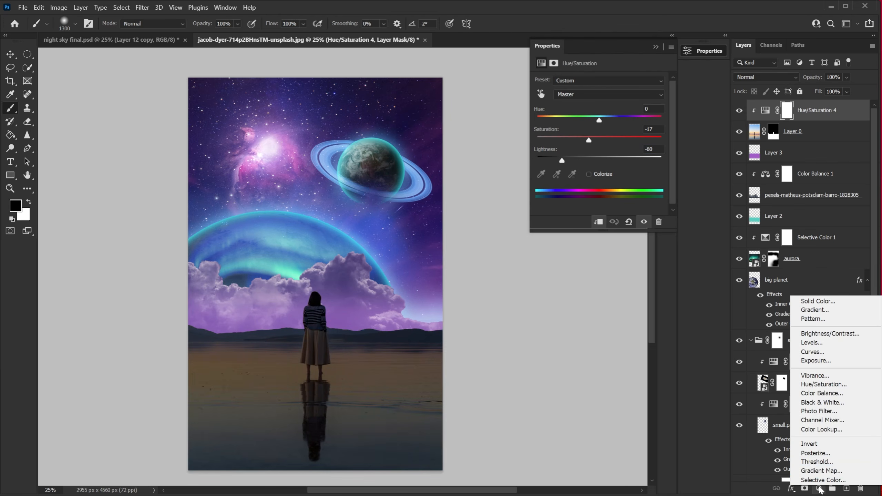
pyautogui.click(823, 394)
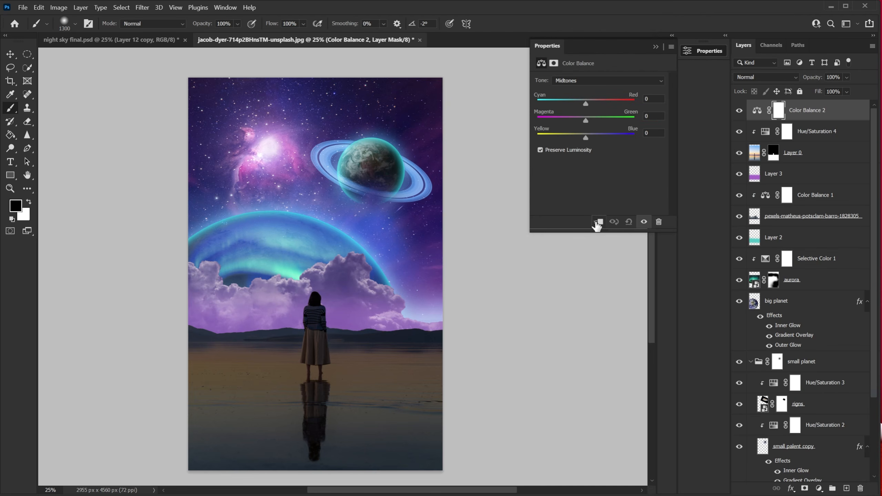
pyautogui.click(598, 223)
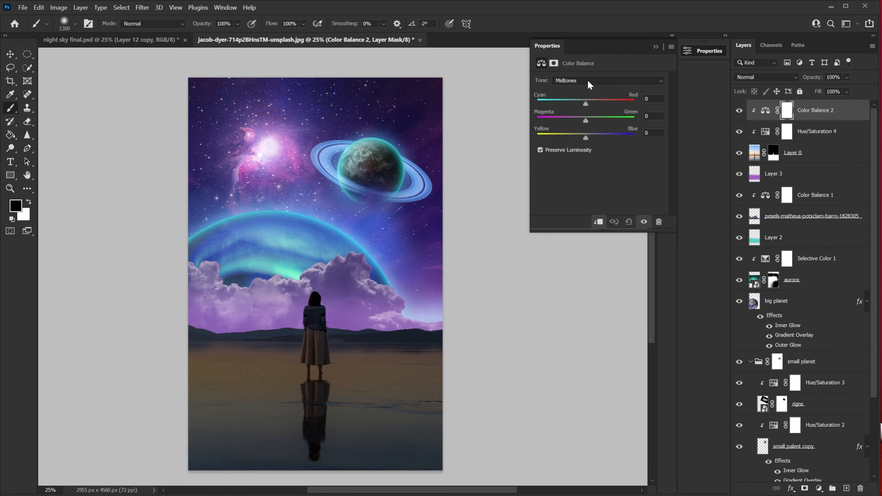
pyautogui.click(655, 98)
pyautogui.write('5')
pyautogui.write('-39')
pyautogui.click(657, 133)
pyautogui.write('7')
pyautogui.click(656, 47)
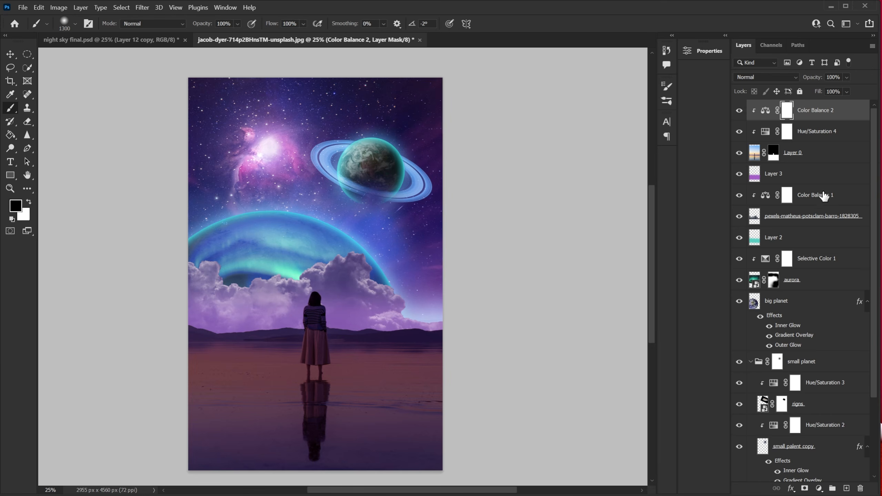
# Add a clipped Levels adjustment to the beach photo with input black 4, gamma 1.30 and output black 15.
pyautogui.click(820, 488)
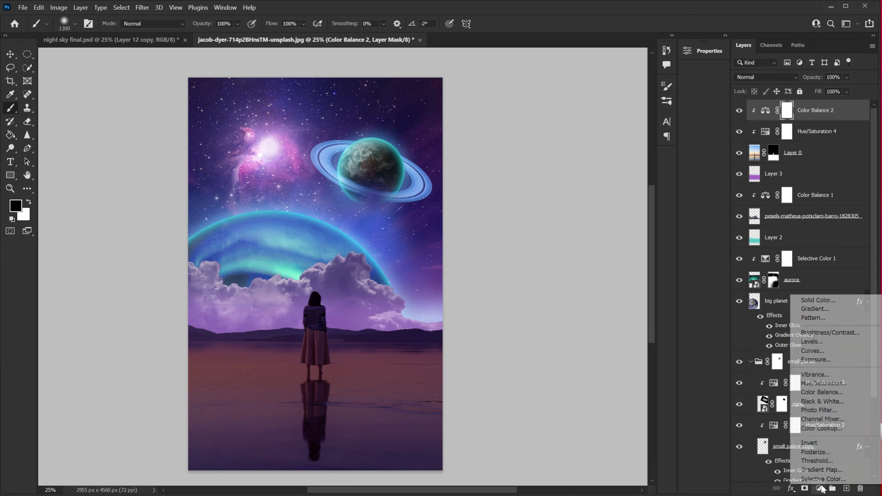
pyautogui.click(824, 344)
pyautogui.click(598, 222)
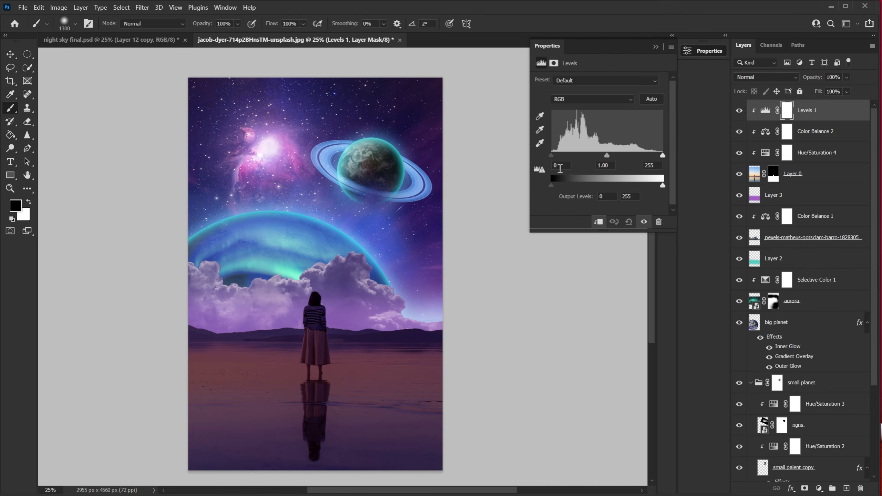
pyautogui.write('4')
pyautogui.click(609, 165)
pyautogui.write('1.30')
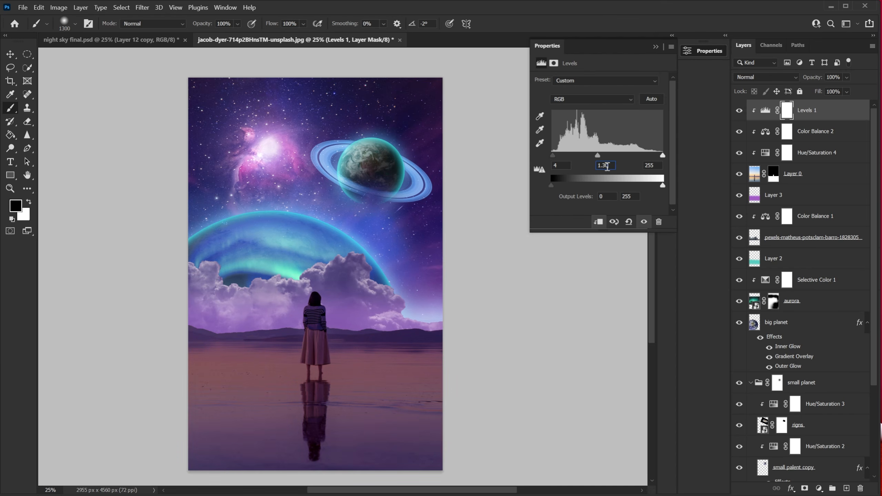
pyautogui.click(658, 164)
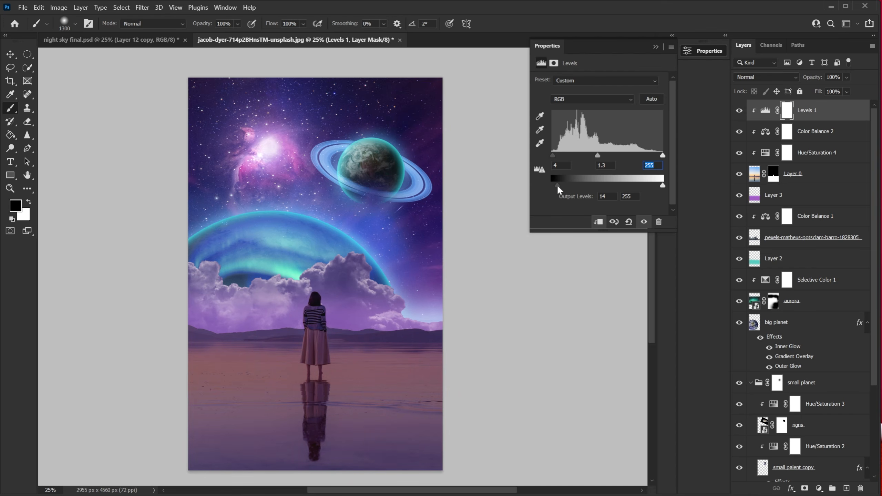
pyautogui.press('Tab')
pyautogui.write('15')
pyautogui.click(739, 111)
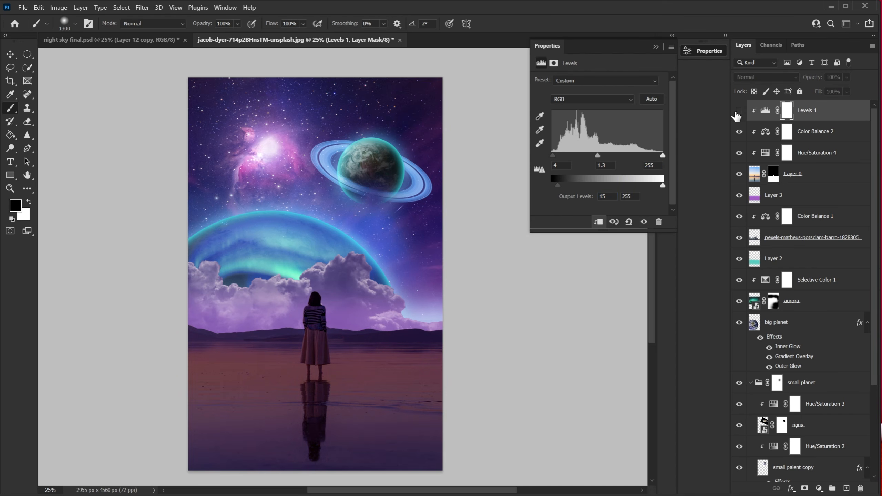
pyautogui.click(738, 112)
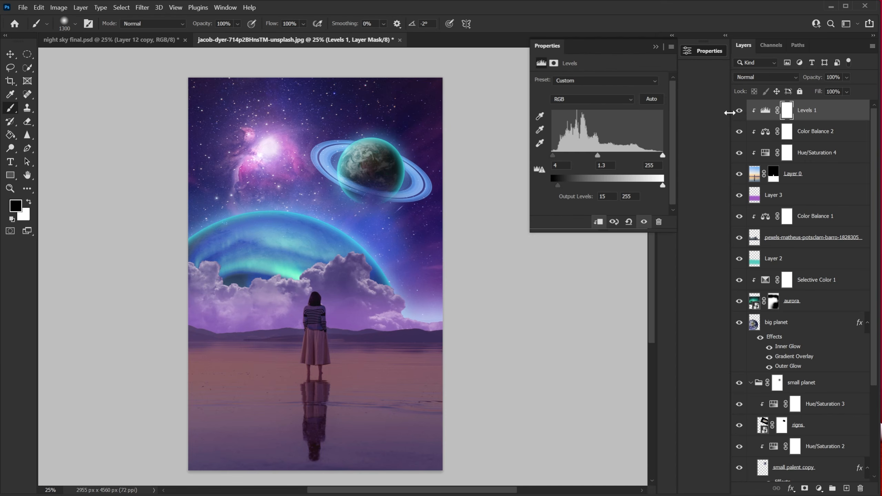
# Add another Hue/Saturation adjustment clipped to the beach photo and set its hue to -53.
pyautogui.click(819, 488)
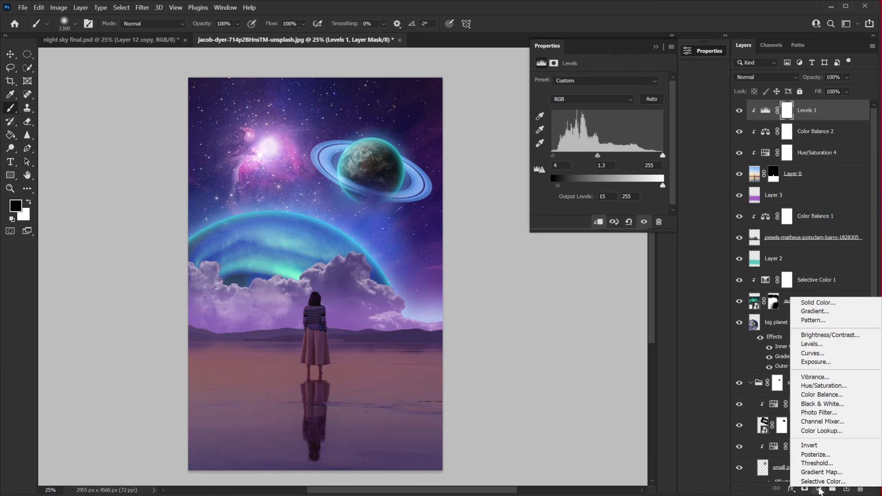
pyautogui.click(824, 386)
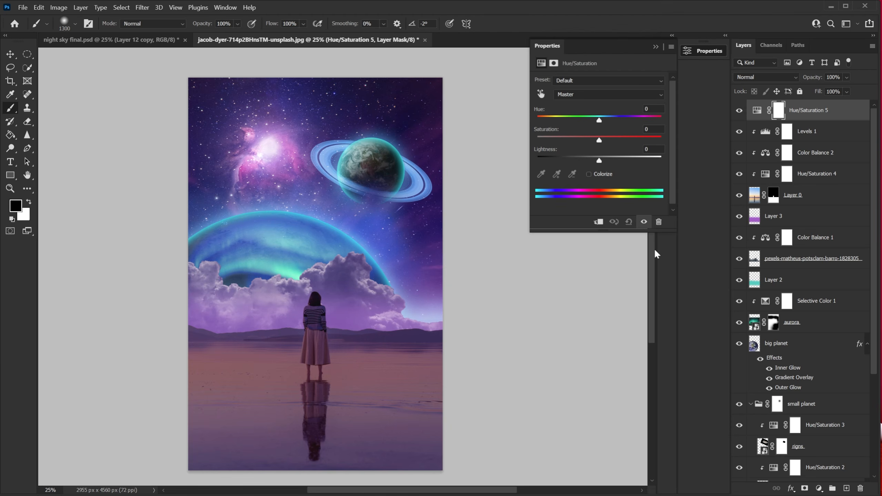
pyautogui.click(598, 223)
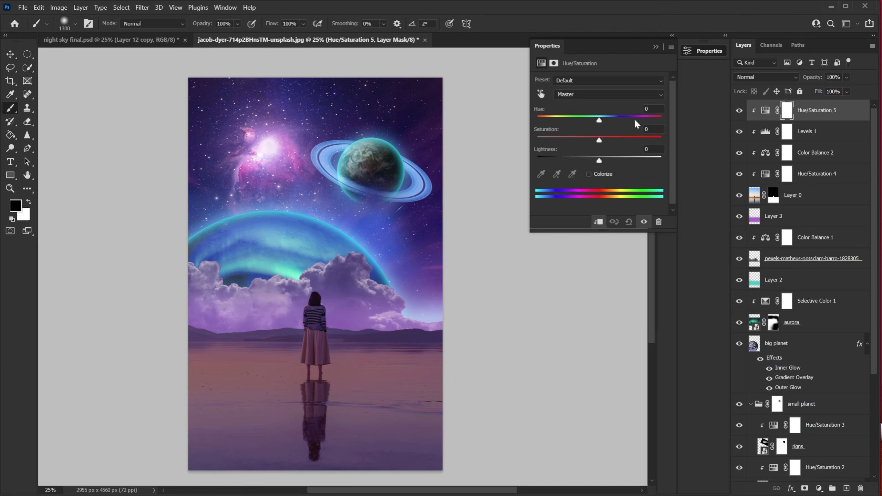
pyautogui.click(652, 109)
pyautogui.write('-53')
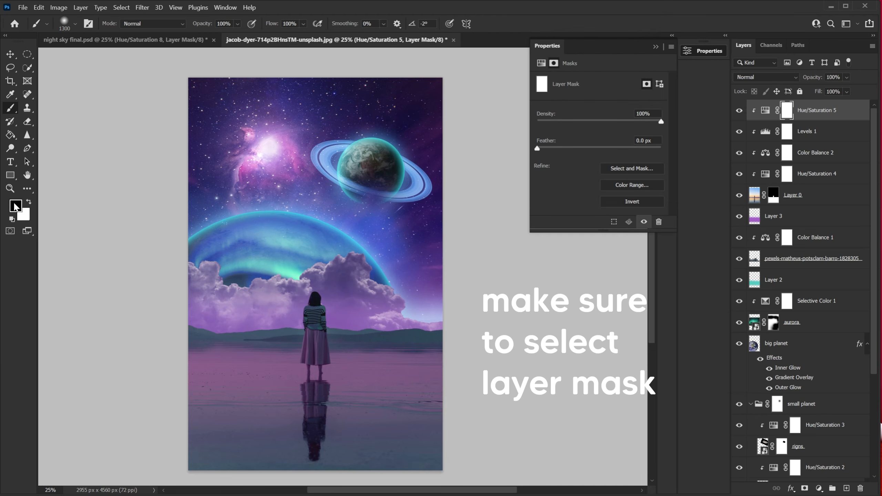
# Paint black on that adjustment's mask over the woman to exclude her from the hue shift.
pyautogui.click(322, 313)
pyautogui.click(319, 347)
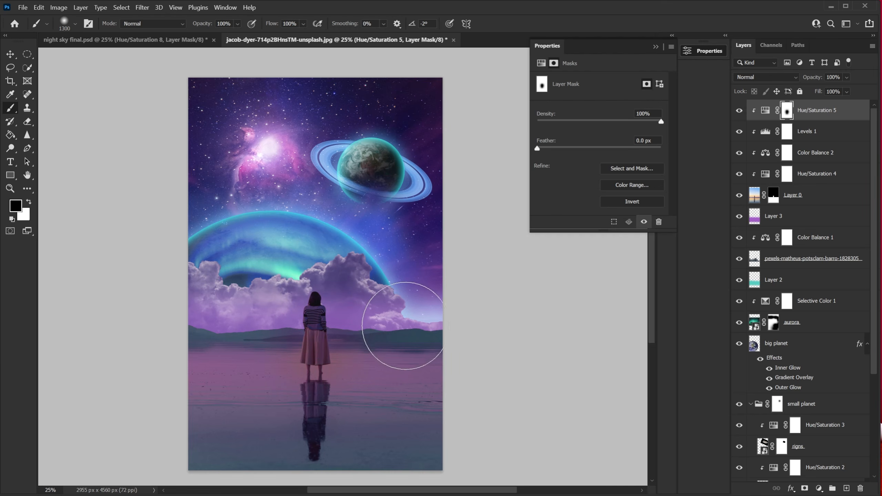
pyautogui.click(29, 202)
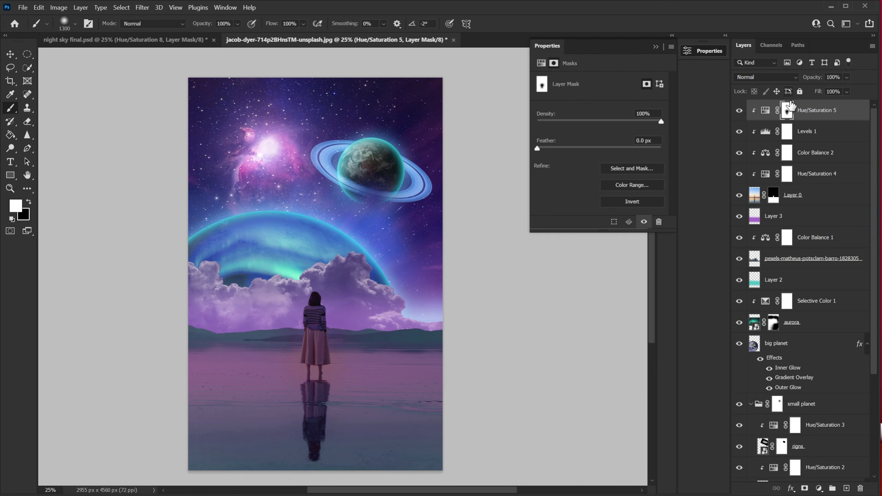
pyautogui.keyDown('shift'); pyautogui.click(790, 110); pyautogui.keyUp('shift')
pyautogui.keyDown('shift'); pyautogui.click(790, 109); pyautogui.keyUp('shift')
# Add a Curves adjustment on top of all layers and shape an S-curve on the RGB composite for contrast.
pyautogui.click(819, 489)
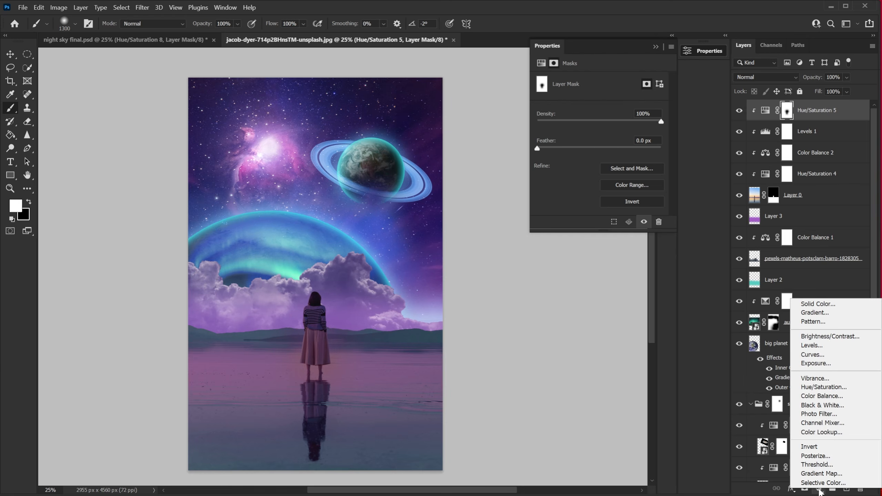
pyautogui.click(832, 355)
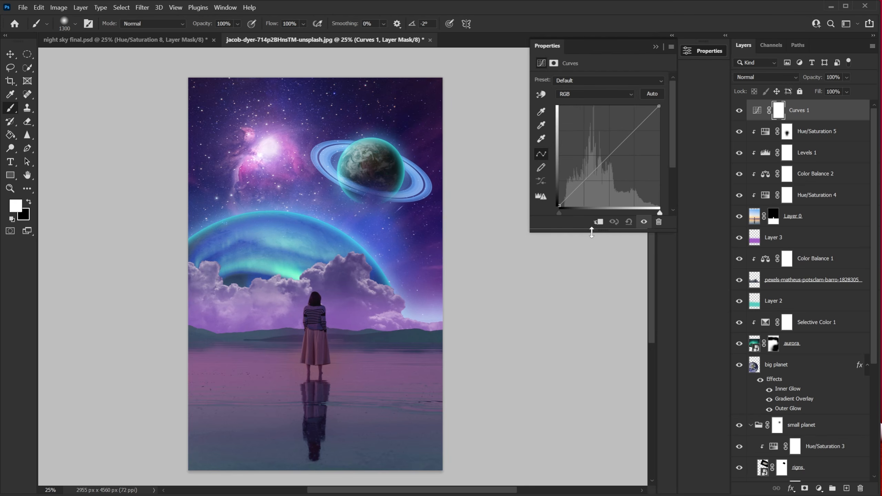
pyautogui.moveTo(630, 133); pyautogui.dragTo(630, 128)
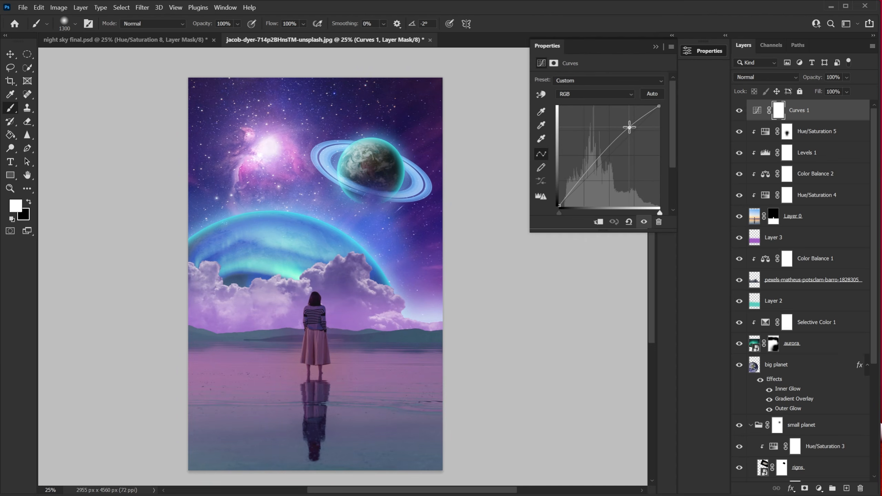
pyautogui.moveTo(590, 173); pyautogui.dragTo(587, 179)
pyautogui.moveTo(629, 127); pyautogui.dragTo(628, 126)
pyautogui.moveTo(587, 179); pyautogui.dragTo(554, 203)
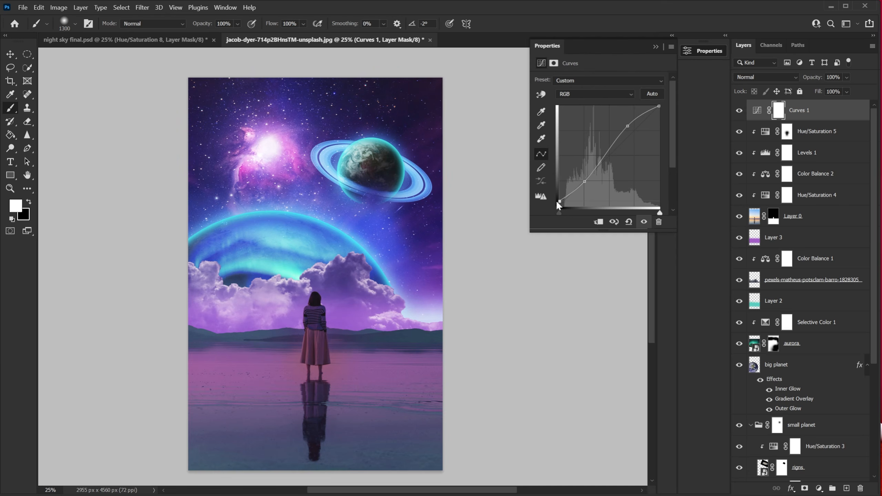
# Switch the curve to the Blue channel and adjust its points to tint the scene.
pyautogui.click(593, 97)
pyautogui.click(583, 128)
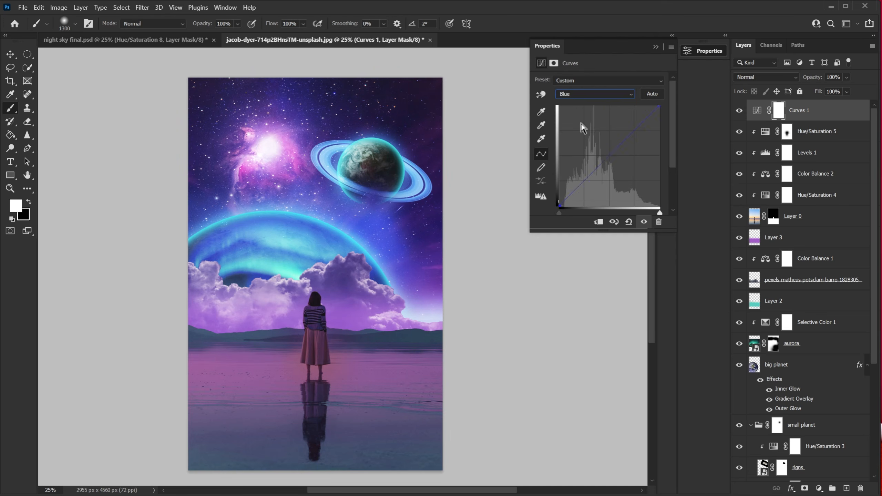
pyautogui.moveTo(636, 127); pyautogui.dragTo(632, 127)
pyautogui.moveTo(580, 181); pyautogui.dragTo(583, 182)
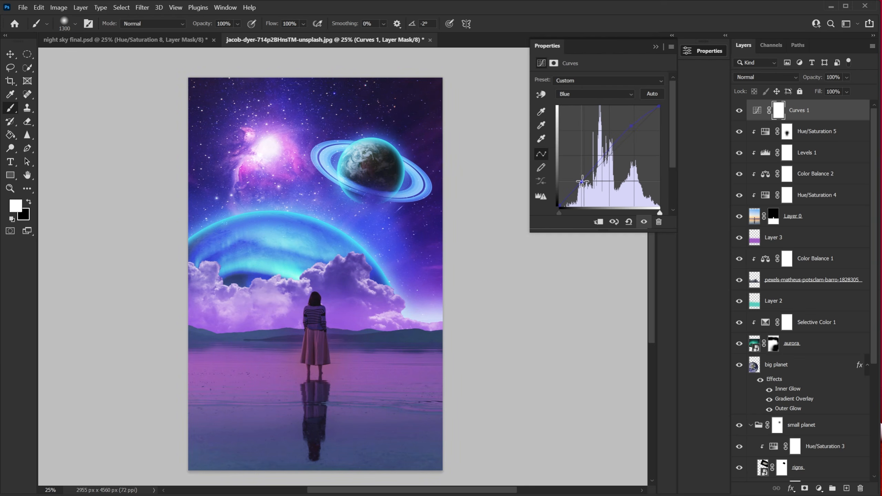
# Switch the Curves adjustment to the Green channel and add a point to the green curve's upper midtones.
pyautogui.click(587, 94)
pyautogui.click(584, 122)
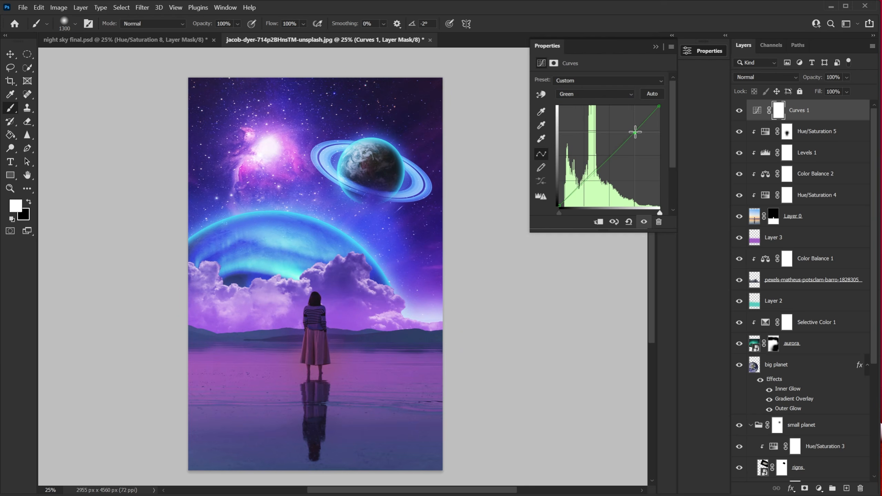
pyautogui.moveTo(635, 131); pyautogui.dragTo(636, 131)
# Return to the RGB composite curve and reshape its points, lifting the black point to fade the shadows.
pyautogui.click(587, 94)
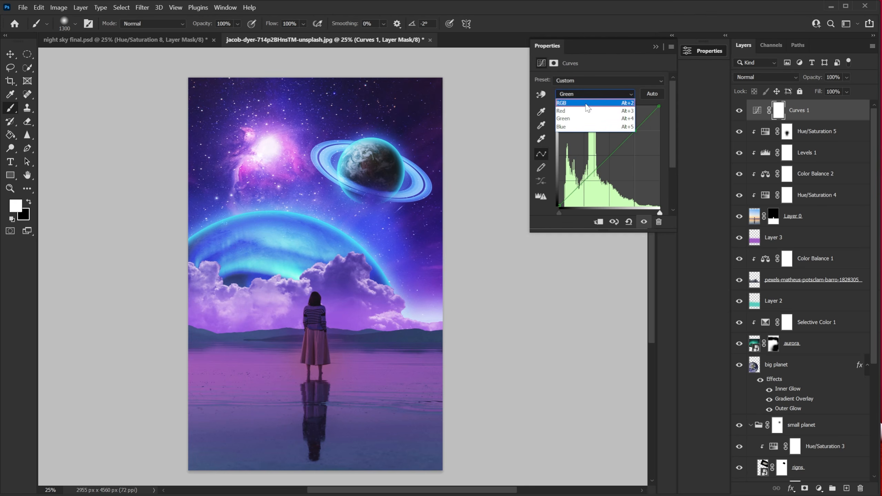
pyautogui.click(586, 109)
pyautogui.click(628, 127)
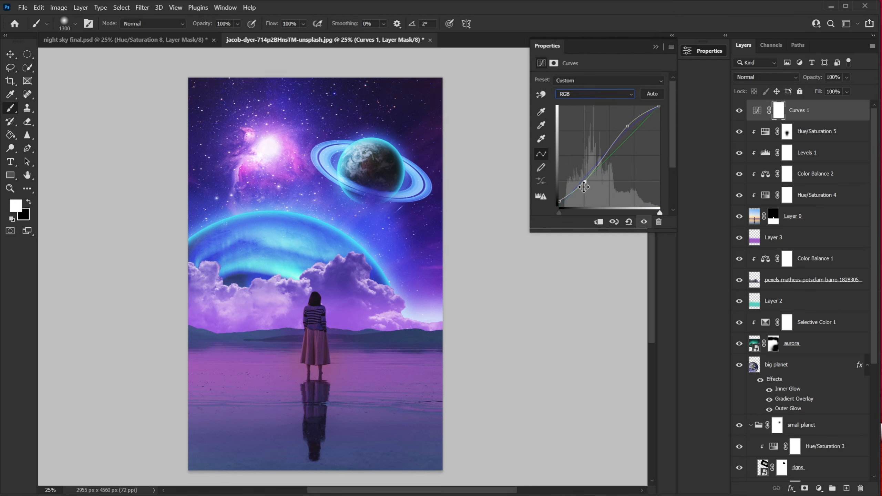
pyautogui.moveTo(584, 181); pyautogui.dragTo(583, 182)
pyautogui.moveTo(628, 126); pyautogui.dragTo(627, 125)
pyautogui.moveTo(559, 202); pyautogui.dragTo(582, 183)
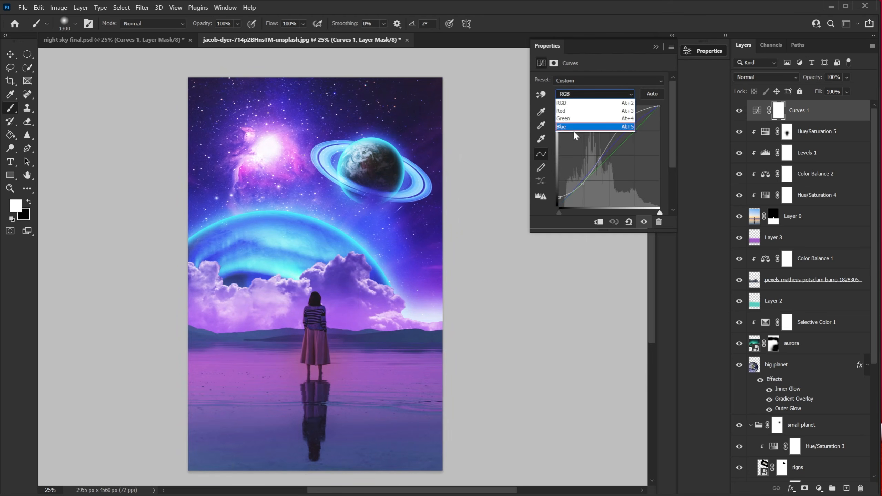
# Raise the upper point on the Blue channel curve, then return to the RGB composite view.
pyautogui.click(574, 131)
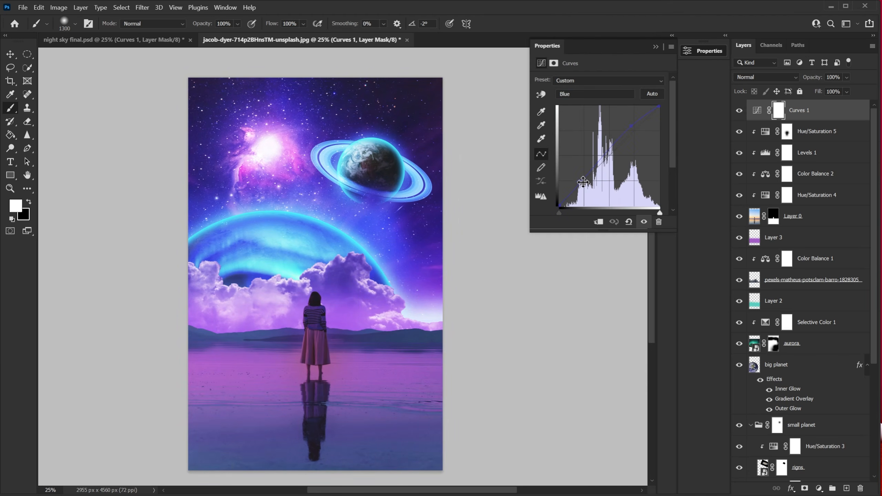
pyautogui.moveTo(619, 132); pyautogui.dragTo(627, 128)
pyautogui.click(595, 94)
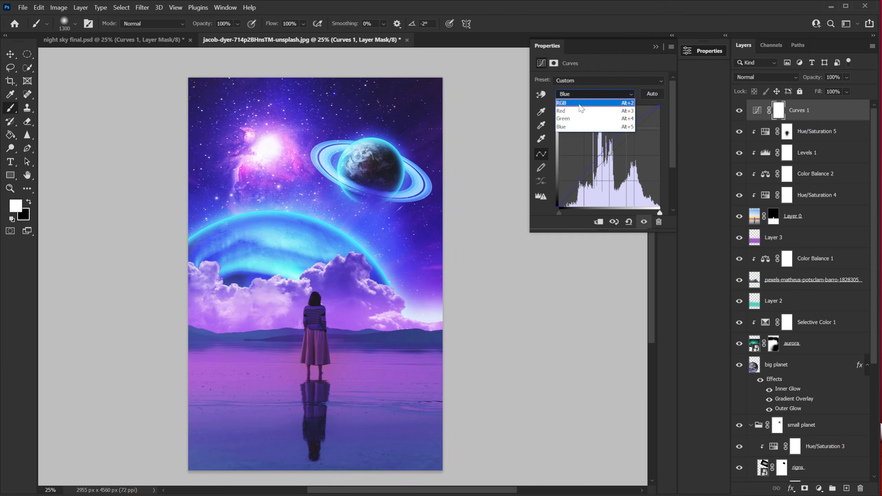
pyautogui.click(573, 101)
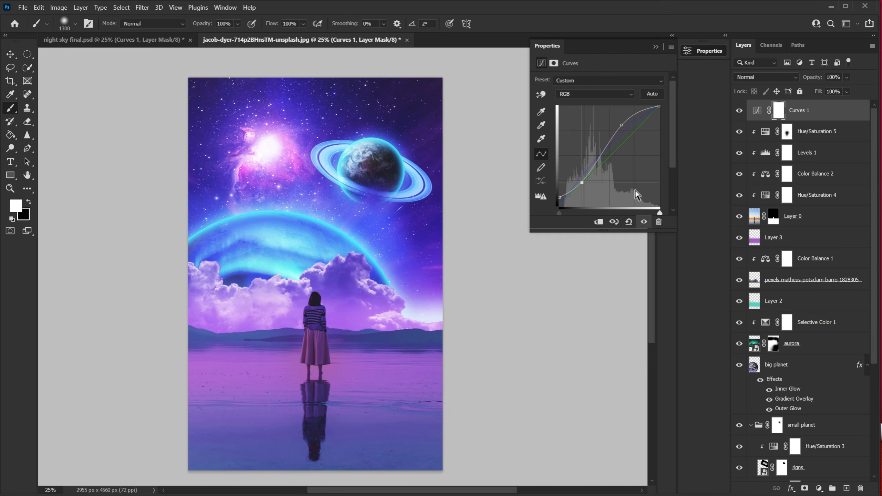